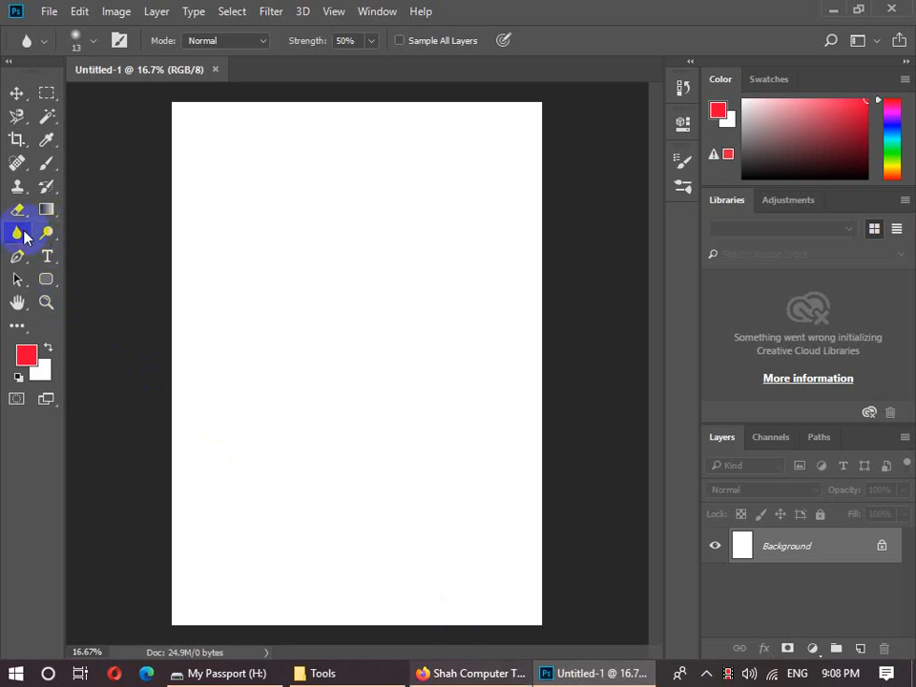
mouse_move(24, 237)
left_mouse_down()
mouse_move(124, 257)
mouse_move(122, 277)
mouse_move(92, 243)
left_mouse_up()
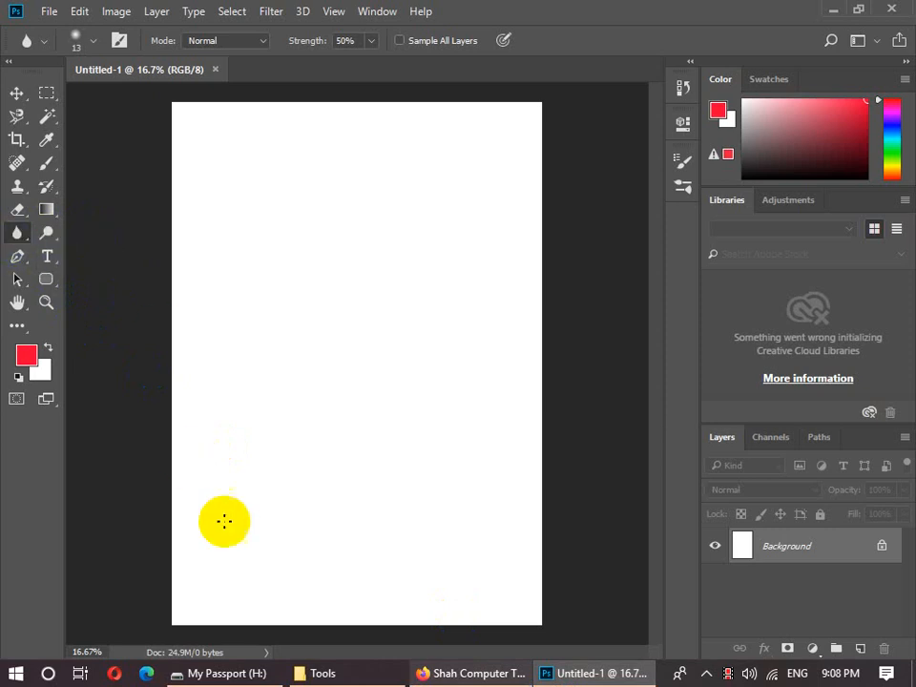
- Switch to Firefox, search Google for "blur pictures" in a new tab and show the image results
left_click(429, 671)
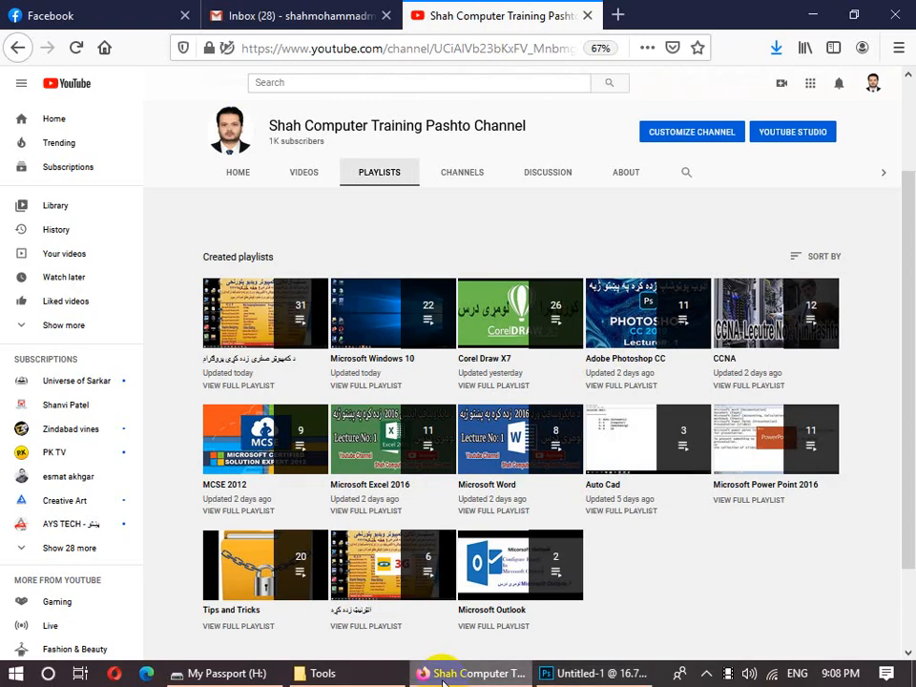
left_click(618, 15)
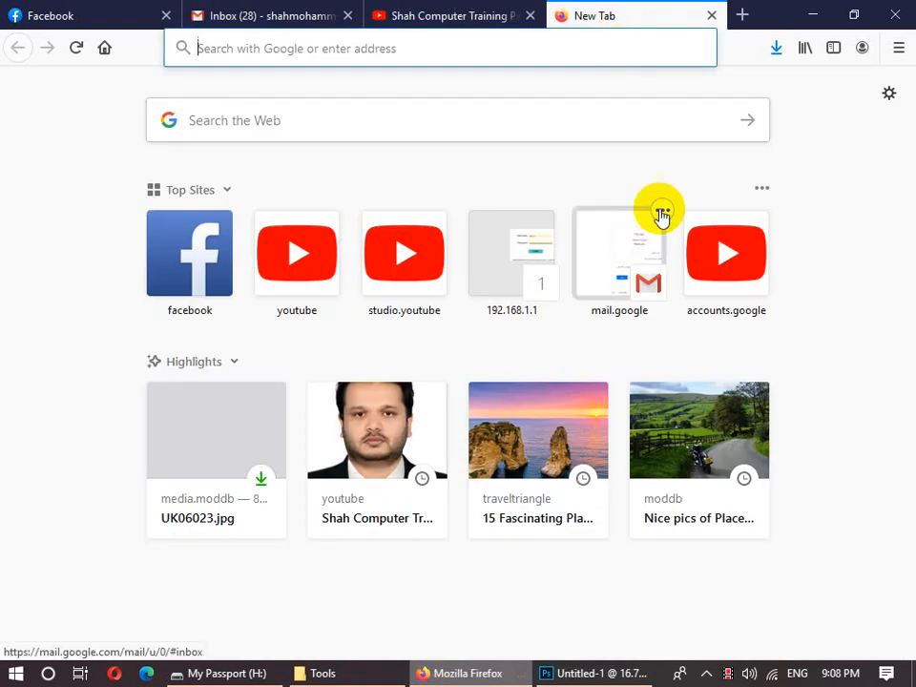
left_click(758, 131)
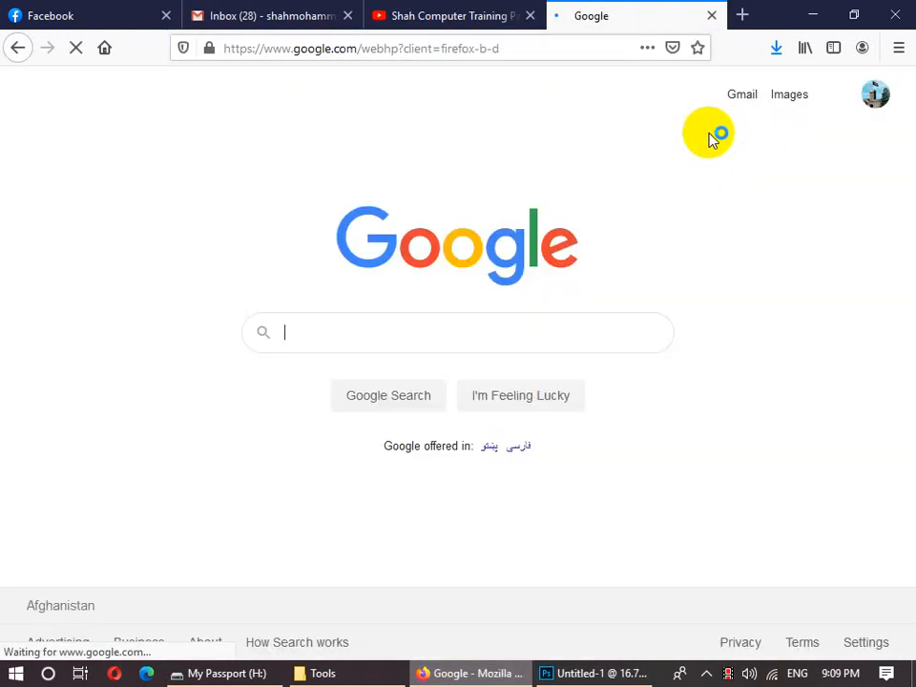
left_click(353, 330)
type("bl")
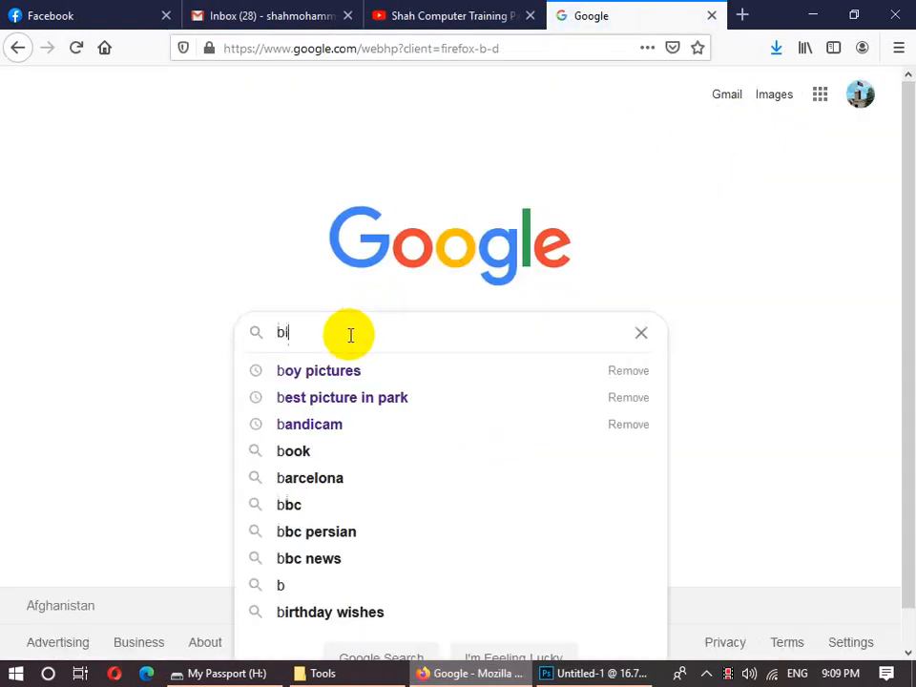
type("ur pictures")
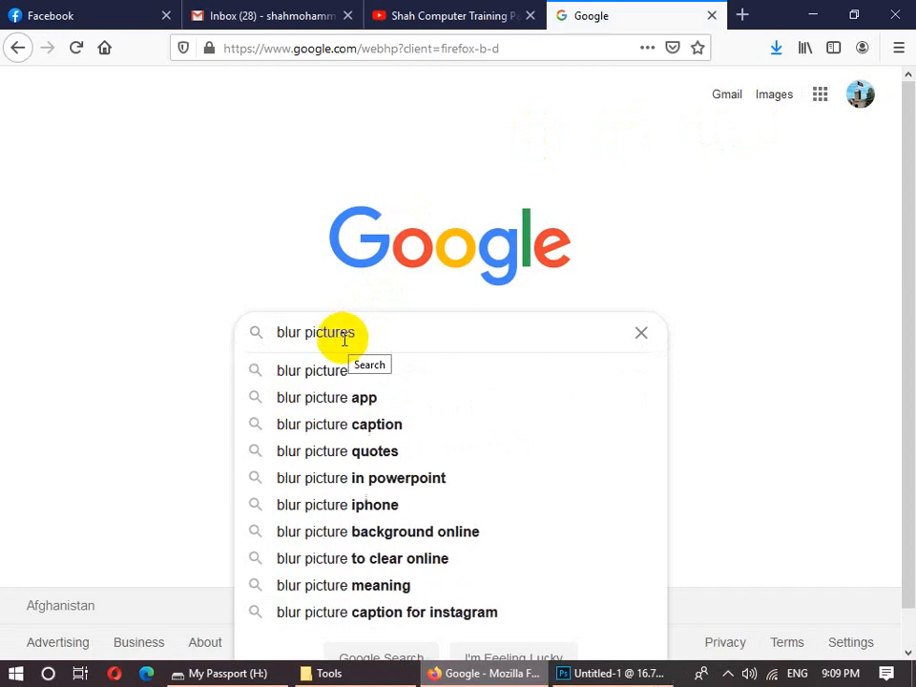
key("Return")
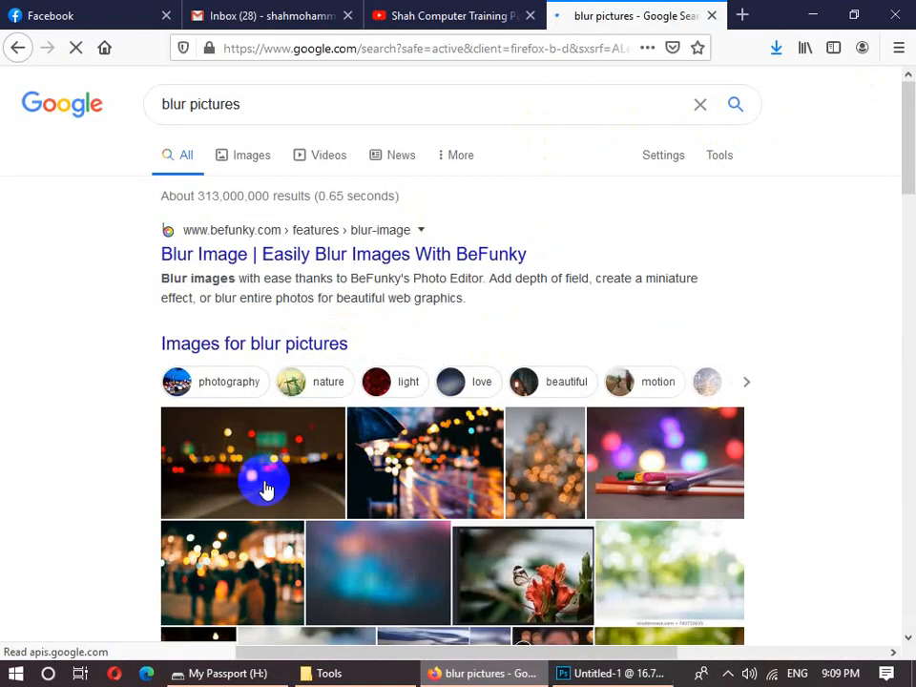
left_click(200, 446)
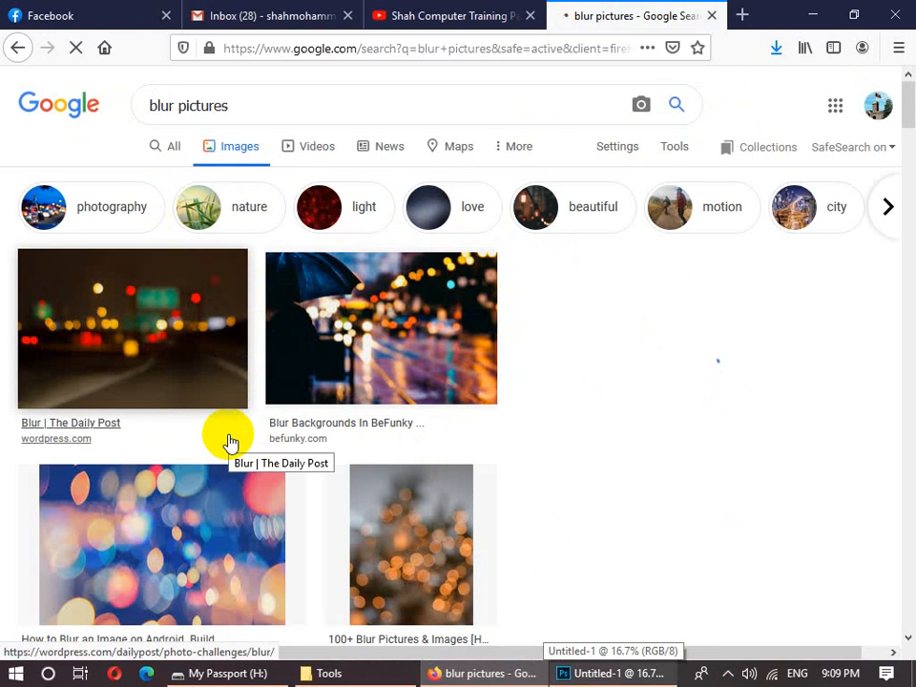
- Return to Photoshop and open the couple photo 9b79b595e310fd330cb159d2dad9c5f3.png from the Desktop's Picture folder
left_click(812, 15)
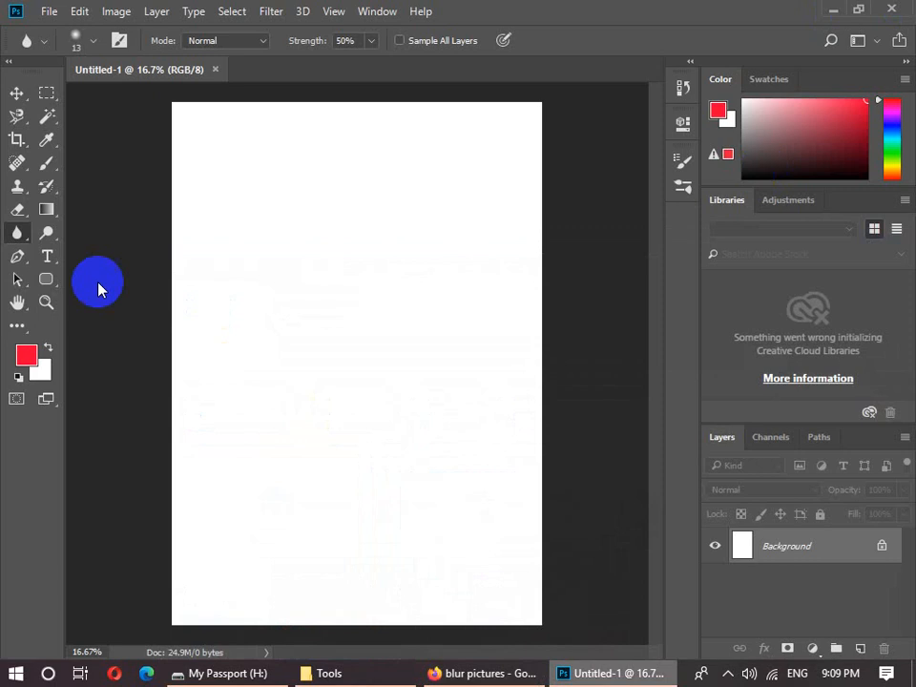
left_click(47, 10)
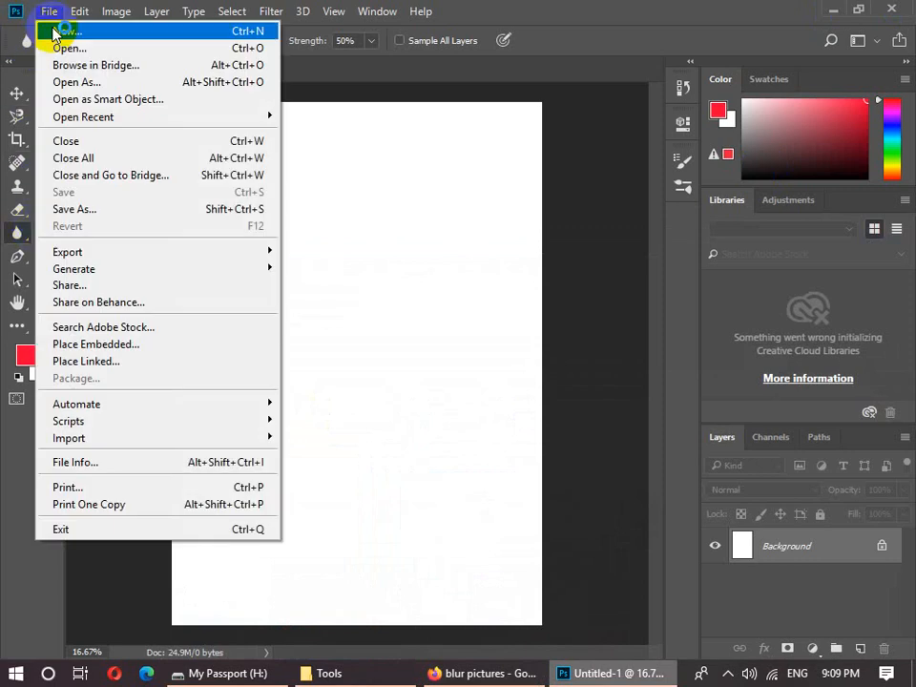
left_click(61, 45)
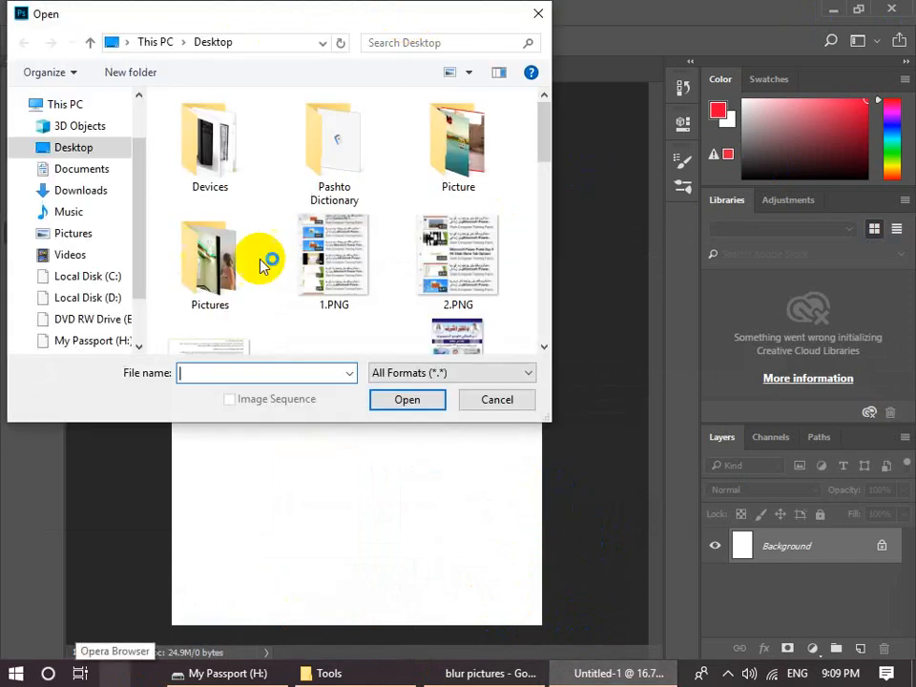
double_click(487, 153)
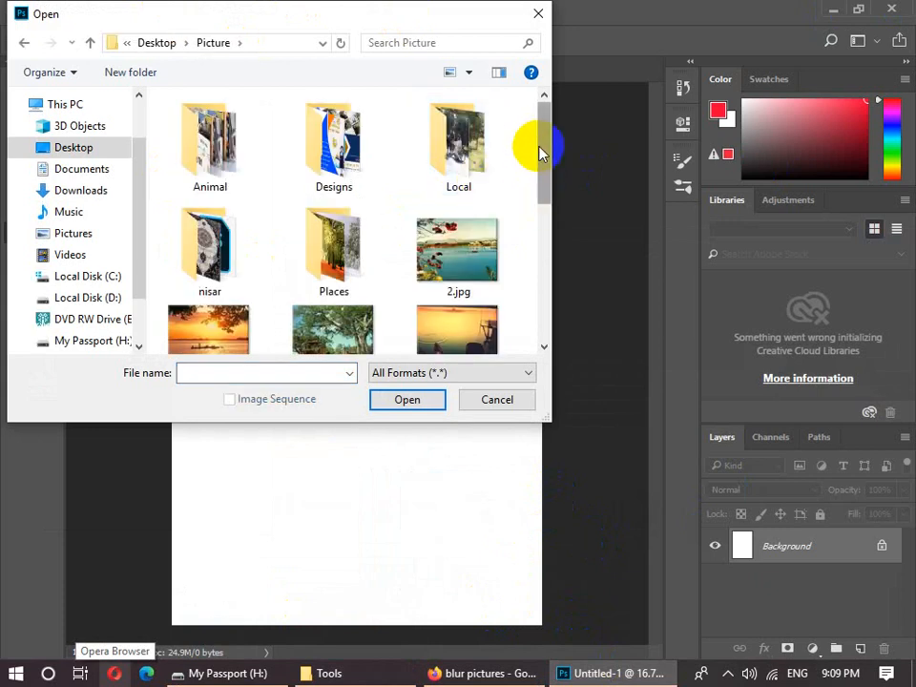
left_click_drag(541, 154, 566, 127)
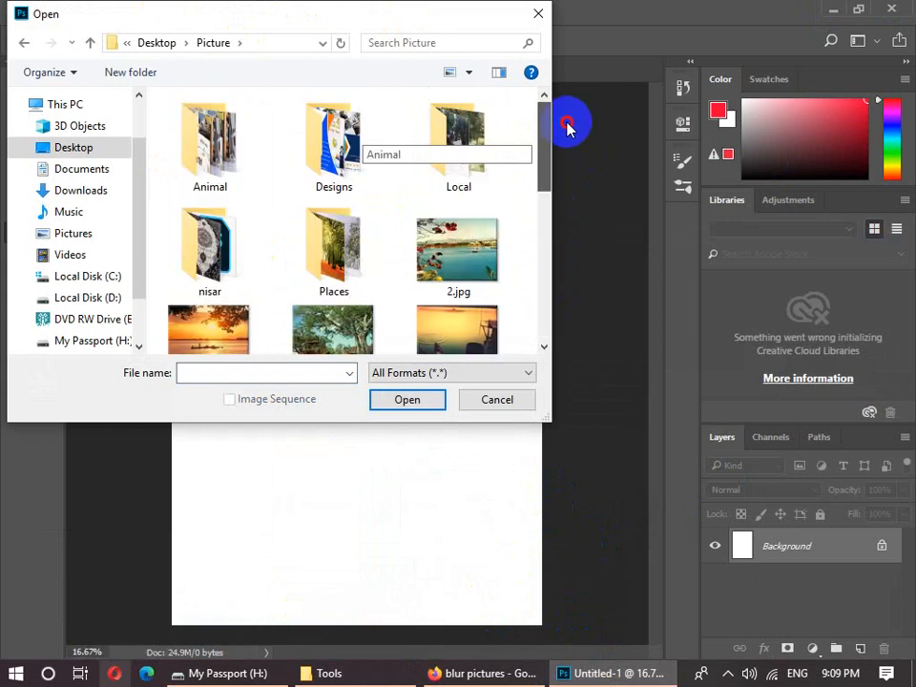
double_click(205, 238)
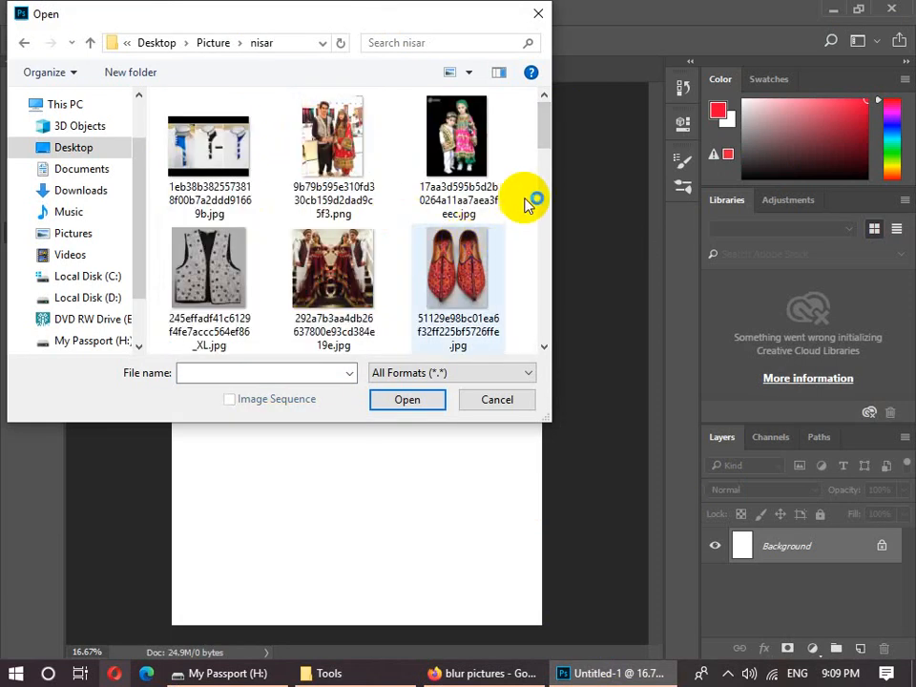
left_click(340, 177)
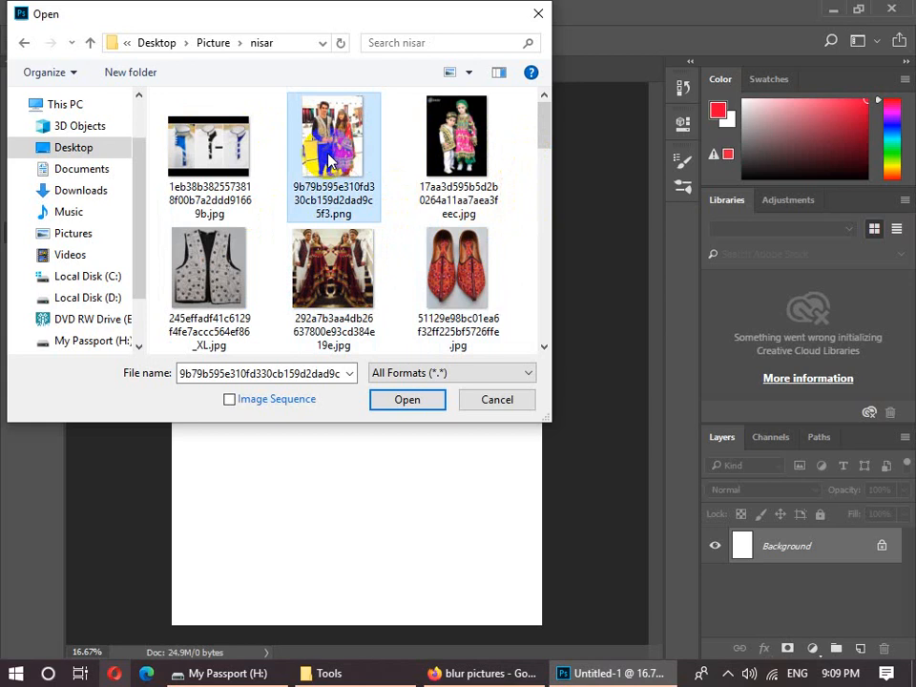
double_click(329, 162)
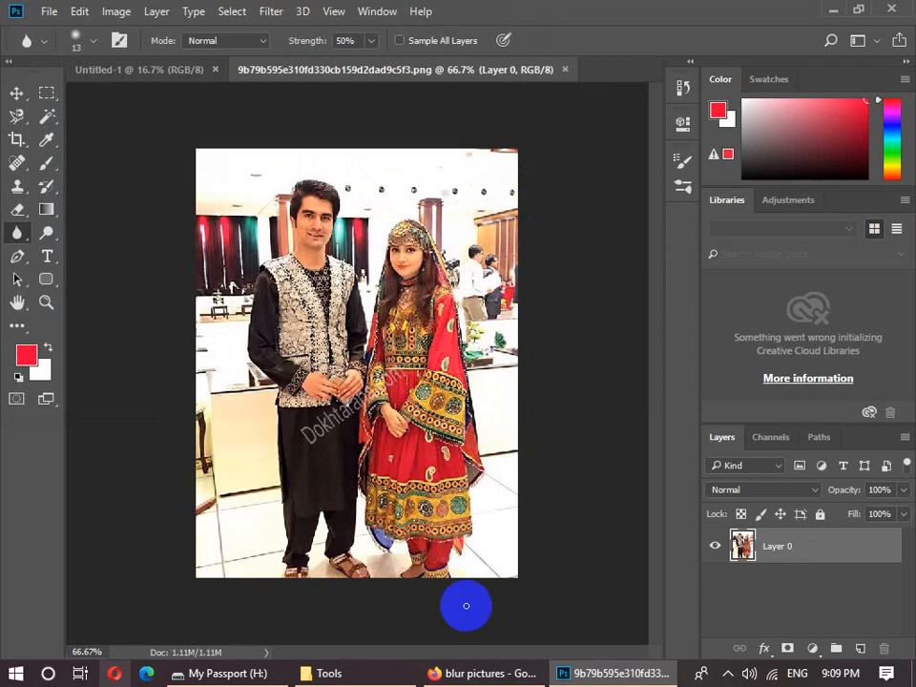
- Set the Blur tool's strength to 60% and its brush size to 70
left_click(466, 673)
left_click(466, 674)
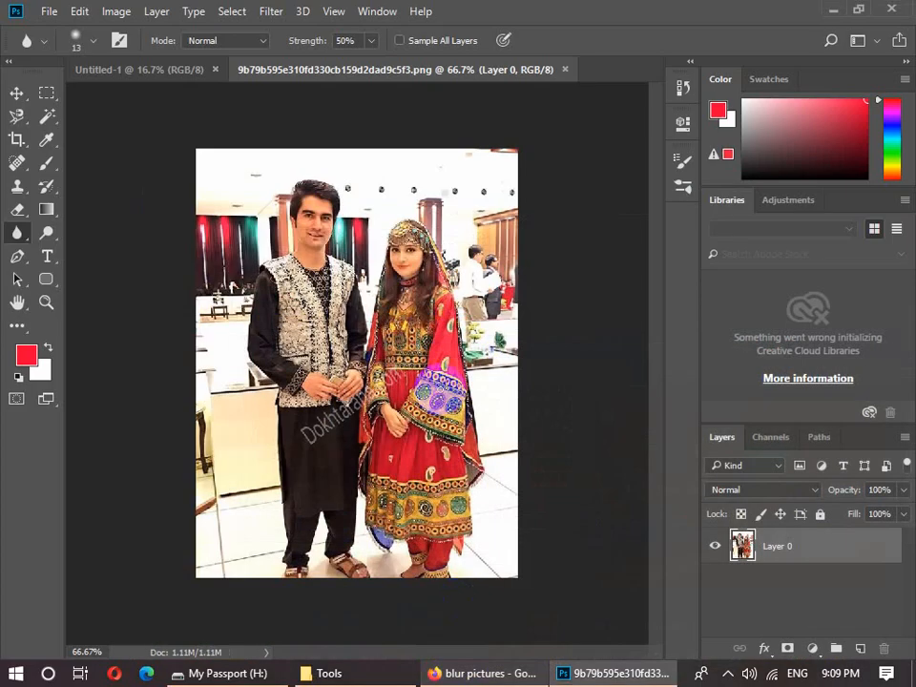
key("ctrl+plus")
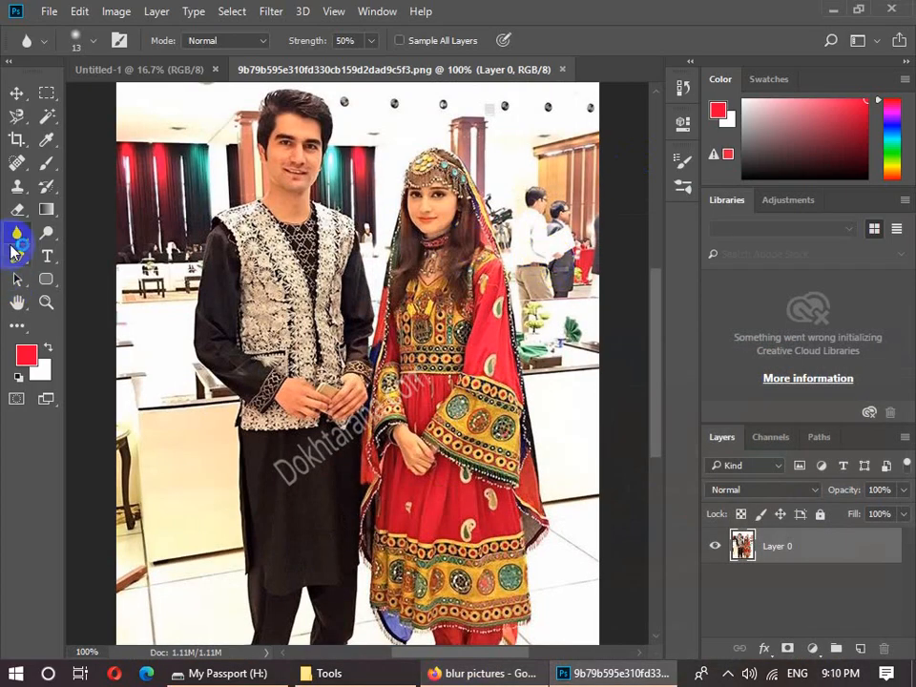
left_click_drag(24, 234, 87, 237)
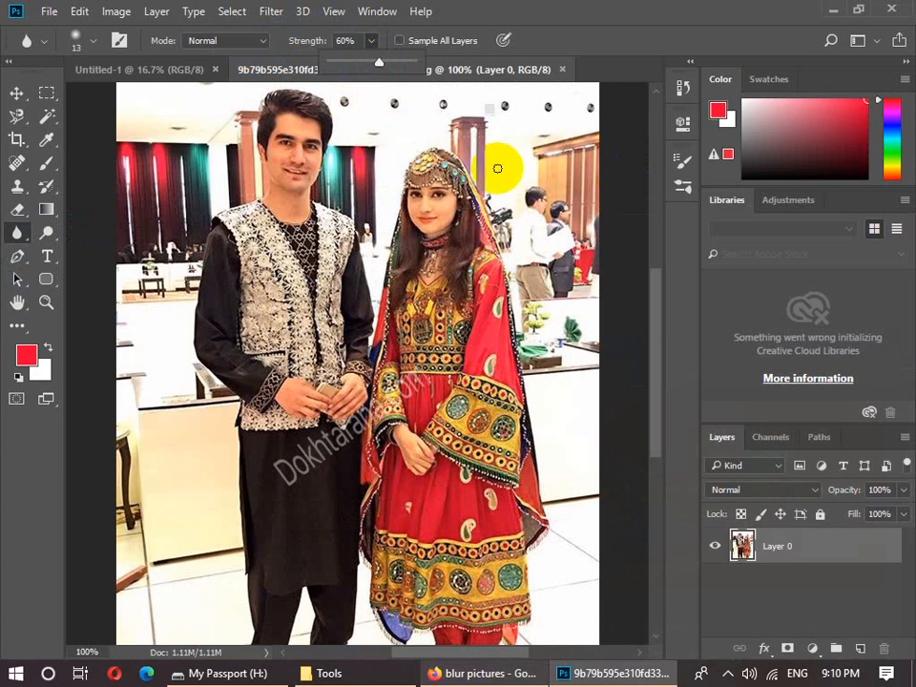
key("]")
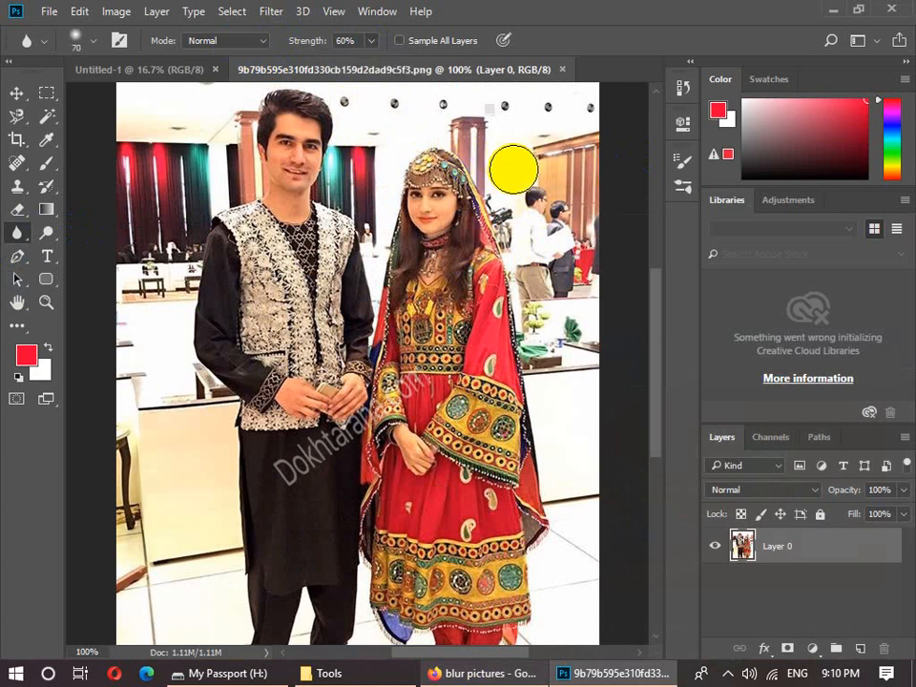
- Blur the background around the couple, including the people behind them, the plants, the curtains and the floor
mouse_move(513, 168)
left_mouse_down()
mouse_move(559, 246)
mouse_move(533, 184)
mouse_move(541, 204)
mouse_move(571, 227)
mouse_move(579, 117)
mouse_move(544, 104)
mouse_move(528, 113)
mouse_move(504, 194)
mouse_move(486, 123)
mouse_move(517, 191)
mouse_move(559, 357)
mouse_move(572, 299)
mouse_move(580, 411)
mouse_move(561, 331)
mouse_move(539, 358)
mouse_move(585, 359)
mouse_move(588, 446)
mouse_move(576, 265)
mouse_move(492, 106)
mouse_move(433, 101)
mouse_move(393, 116)
mouse_move(374, 225)
mouse_move(369, 186)
mouse_move(351, 171)
mouse_move(340, 179)
mouse_move(365, 120)
mouse_move(357, 110)
mouse_move(399, 102)
mouse_move(449, 105)
mouse_move(539, 157)
mouse_move(556, 339)
mouse_move(549, 561)
mouse_move(575, 502)
mouse_move(583, 615)
mouse_move(569, 591)
mouse_move(560, 617)
mouse_move(577, 631)
mouse_move(560, 631)
mouse_move(591, 506)
mouse_move(577, 353)
left_mouse_up()
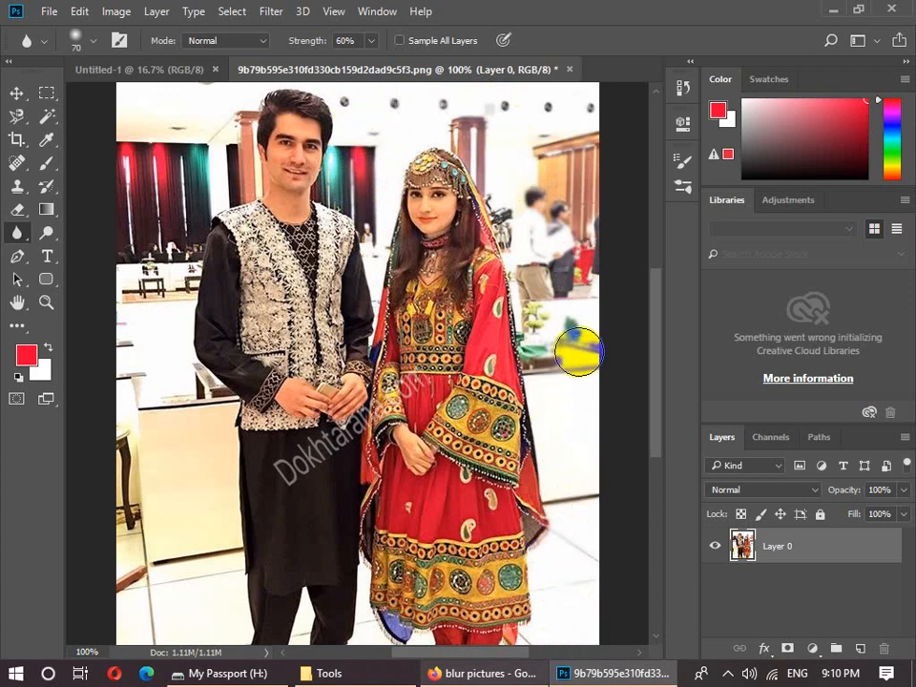
mouse_move(218, 137)
left_mouse_down()
mouse_move(183, 213)
mouse_move(201, 148)
mouse_move(152, 170)
mouse_move(136, 98)
mouse_move(147, 267)
mouse_move(176, 198)
mouse_move(178, 289)
mouse_move(191, 242)
mouse_move(173, 331)
mouse_move(155, 252)
mouse_move(141, 303)
mouse_move(132, 465)
mouse_move(131, 385)
mouse_move(219, 472)
mouse_move(214, 413)
mouse_move(183, 549)
mouse_move(168, 540)
mouse_move(148, 437)
mouse_move(117, 632)
mouse_move(140, 573)
mouse_move(200, 563)
mouse_move(204, 617)
left_mouse_up()
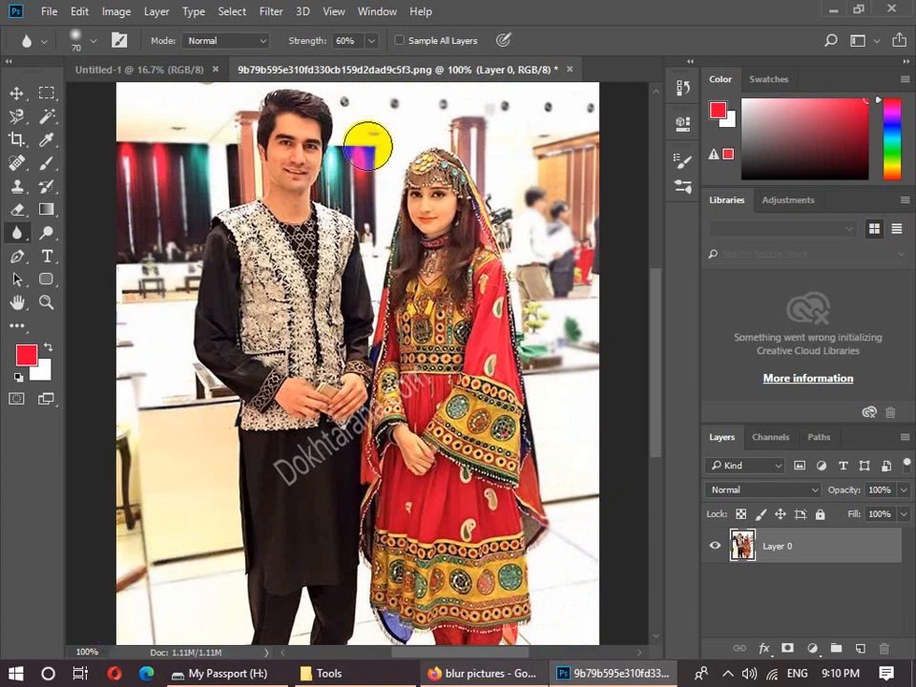
mouse_move(368, 145)
left_mouse_down()
mouse_move(387, 92)
mouse_move(481, 95)
mouse_move(553, 184)
mouse_move(566, 488)
mouse_move(556, 599)
mouse_move(418, 212)
mouse_move(460, 234)
mouse_move(418, 204)
mouse_move(431, 223)
left_mouse_up()
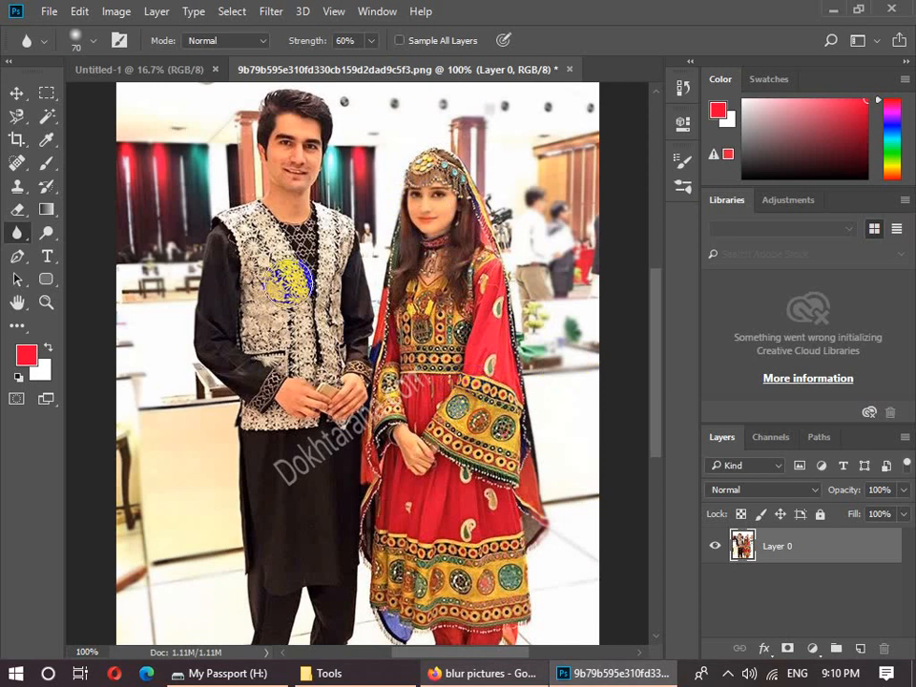
- Close the couple photo without saving its changes
left_click(44, 12)
left_click(572, 69)
left_click(569, 68)
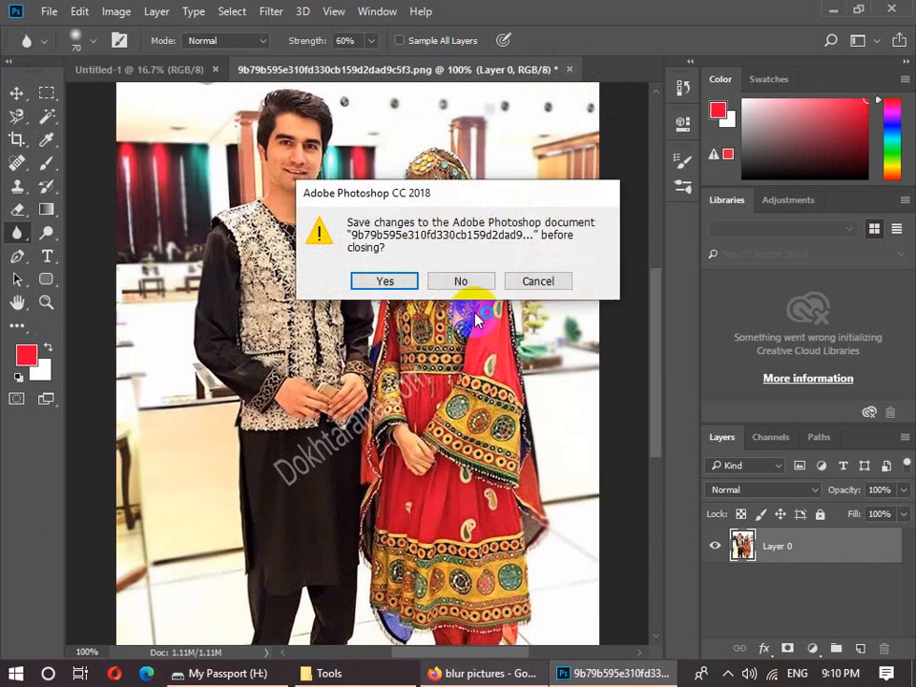
left_click(460, 281)
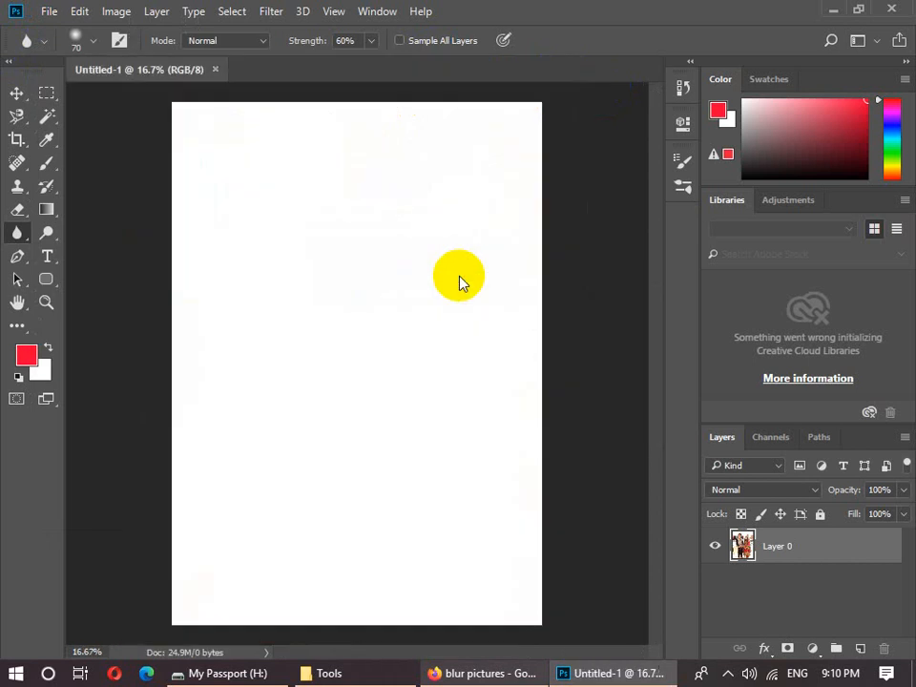
left_click(44, 12)
left_click(61, 48)
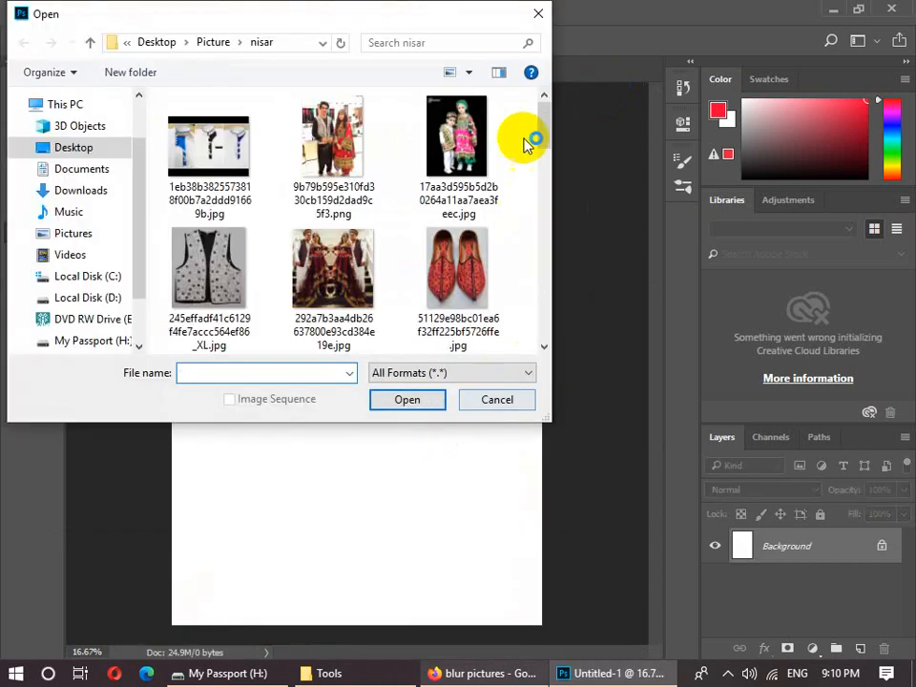
left_click_drag(548, 122, 546, 174)
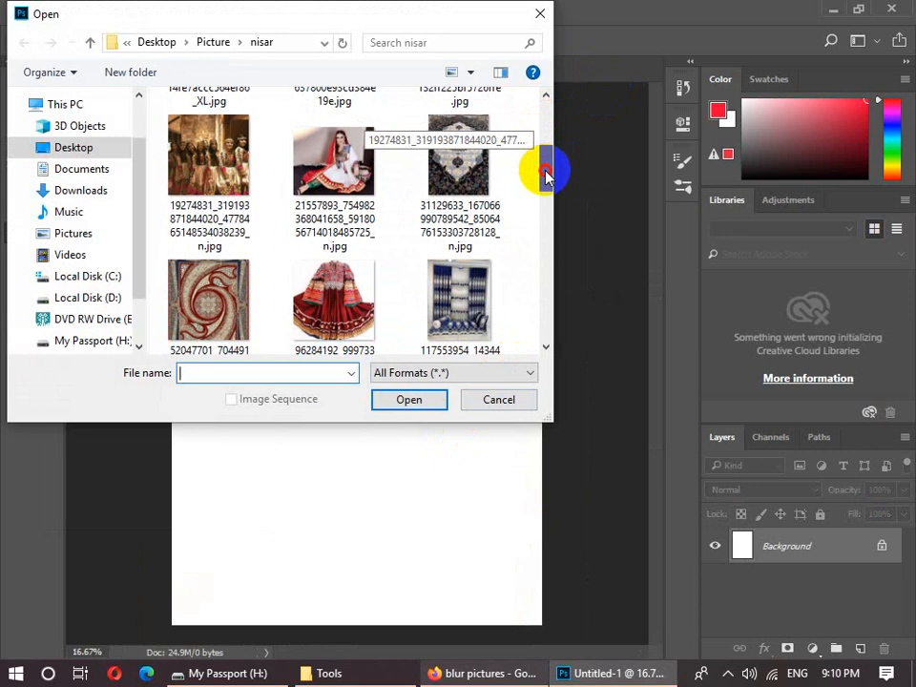
left_click(355, 160)
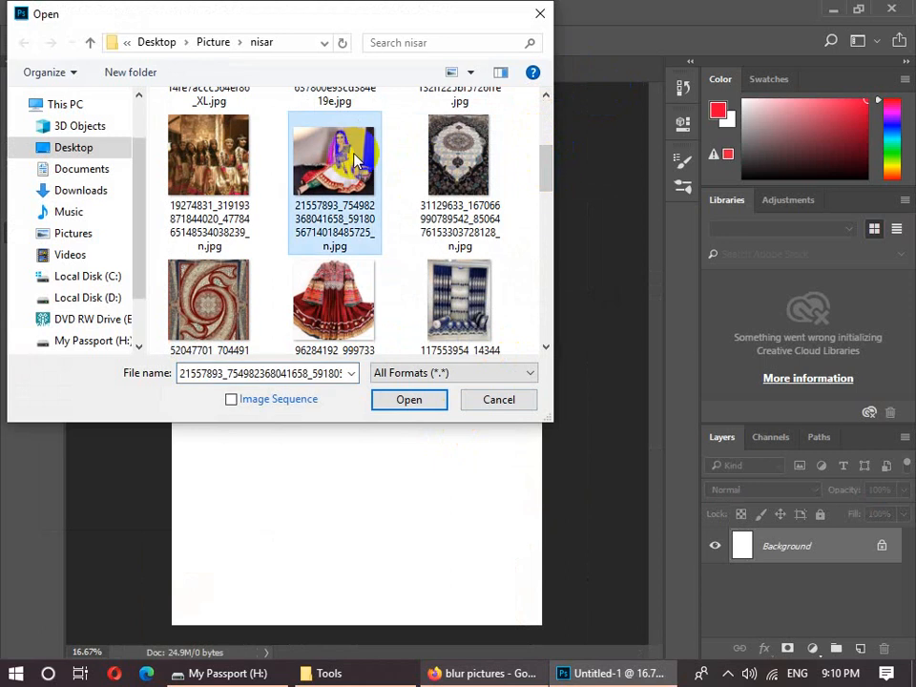
double_click(355, 160)
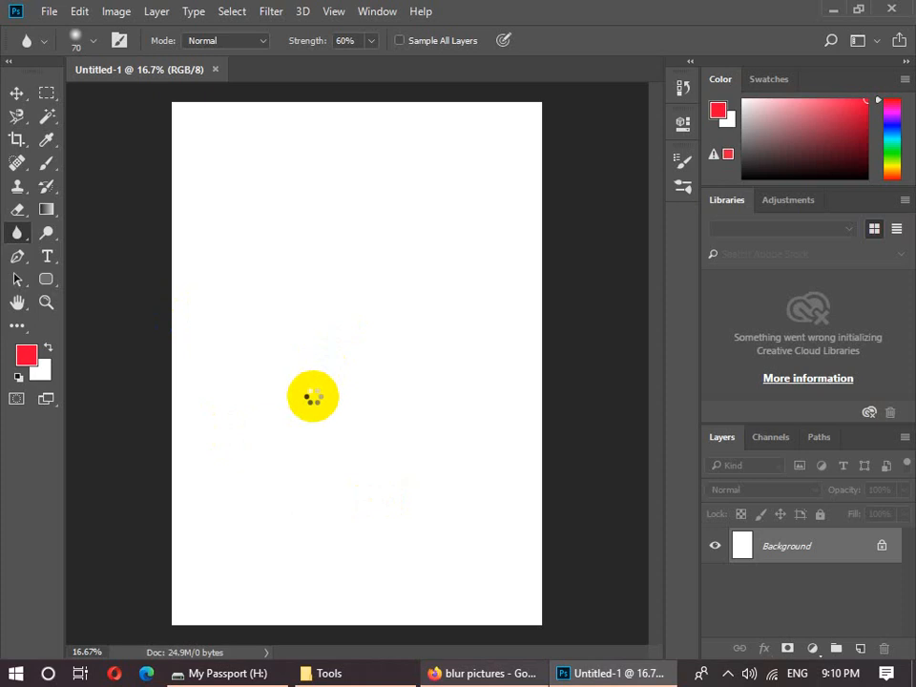
- Blur the woman's face and the headscarf around it with the Blur tool at 77% strength
scroll(307, 382, "up", 1)
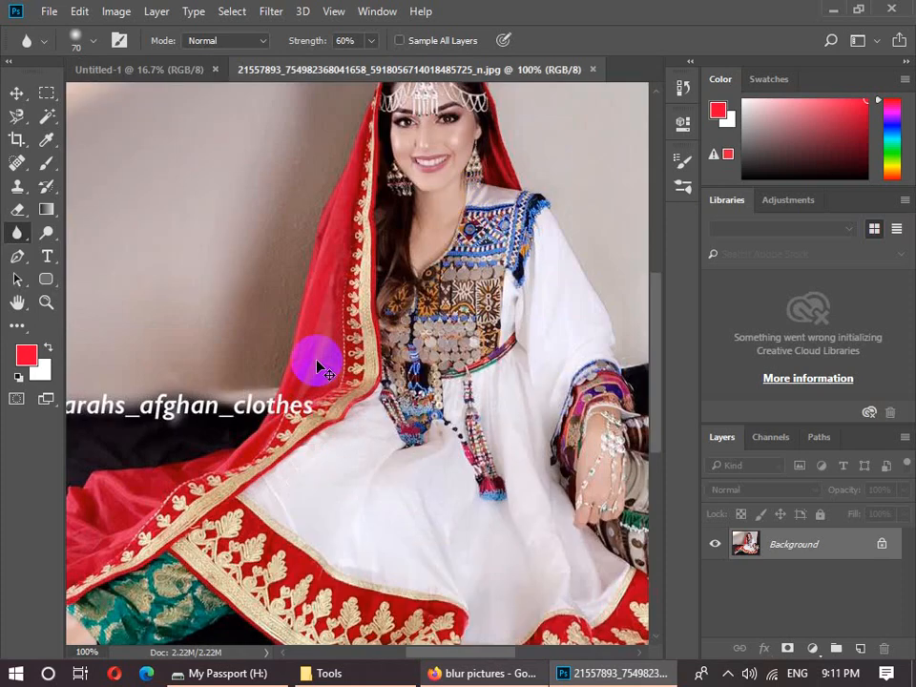
left_click_drag(656, 319, 649, 241)
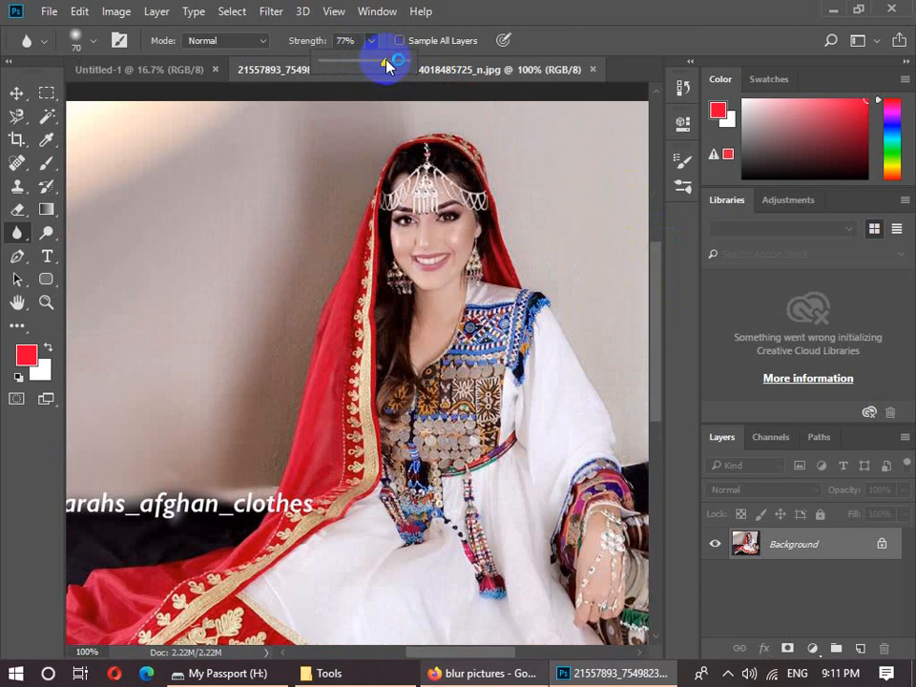
mouse_move(425, 316)
left_mouse_down()
mouse_move(435, 241)
mouse_move(431, 266)
mouse_move(460, 184)
mouse_move(448, 246)
mouse_move(395, 211)
mouse_move(415, 206)
mouse_move(420, 93)
mouse_move(437, 226)
left_mouse_up()
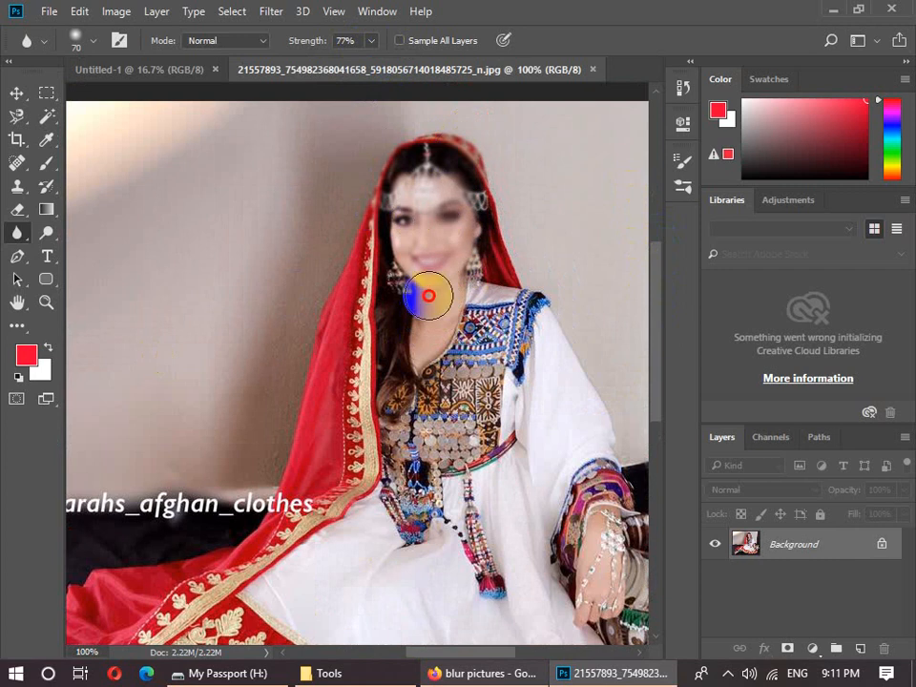
mouse_move(428, 296)
left_mouse_down()
mouse_move(426, 233)
mouse_move(410, 292)
mouse_move(388, 139)
mouse_move(420, 194)
mouse_move(456, 140)
mouse_move(465, 173)
mouse_move(560, 216)
mouse_move(577, 195)
mouse_move(292, 207)
mouse_move(434, 168)
mouse_move(315, 168)
mouse_move(586, 277)
mouse_move(486, 254)
mouse_move(168, 247)
mouse_move(123, 220)
mouse_move(197, 211)
mouse_move(432, 216)
mouse_move(552, 99)
left_mouse_up()
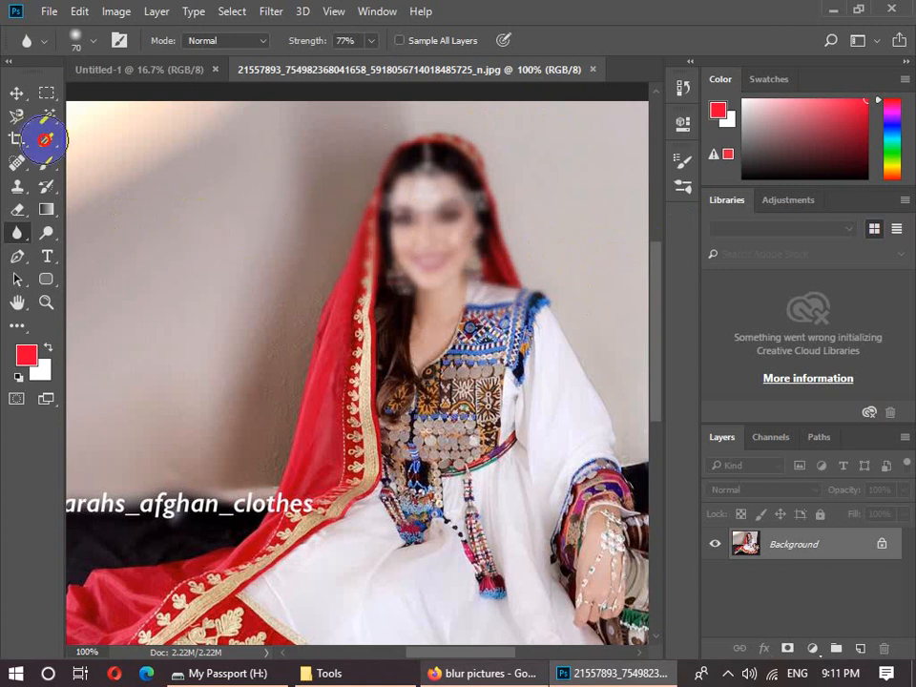
mouse_move(21, 117)
left_mouse_down()
mouse_move(445, 126)
mouse_move(212, 107)
left_mouse_up()
- Blur the woman's face again with the Blur tool at 100% strength
left_click(370, 39)
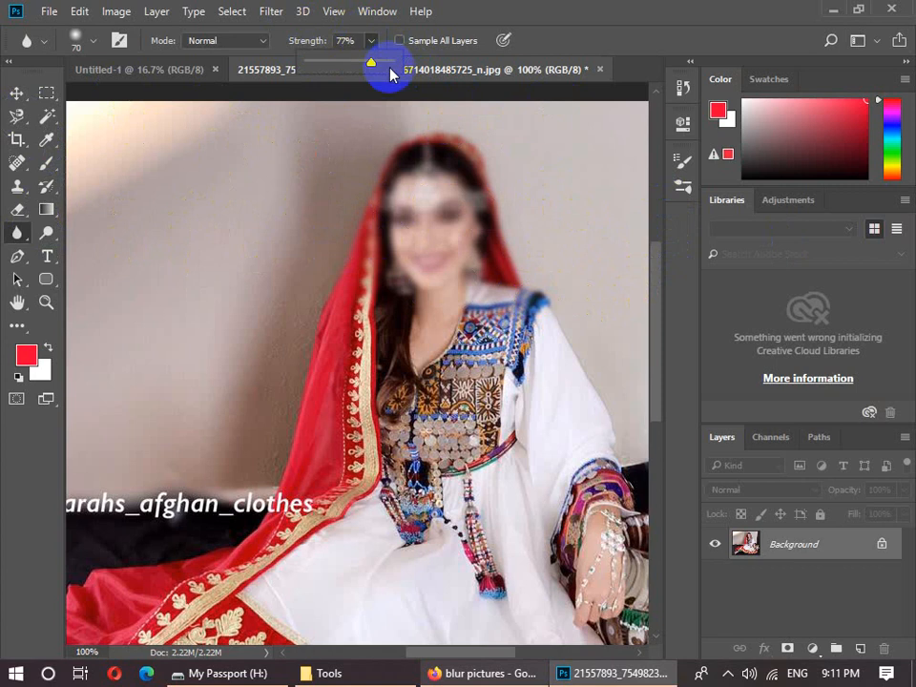
left_click_drag(370, 63, 393, 62)
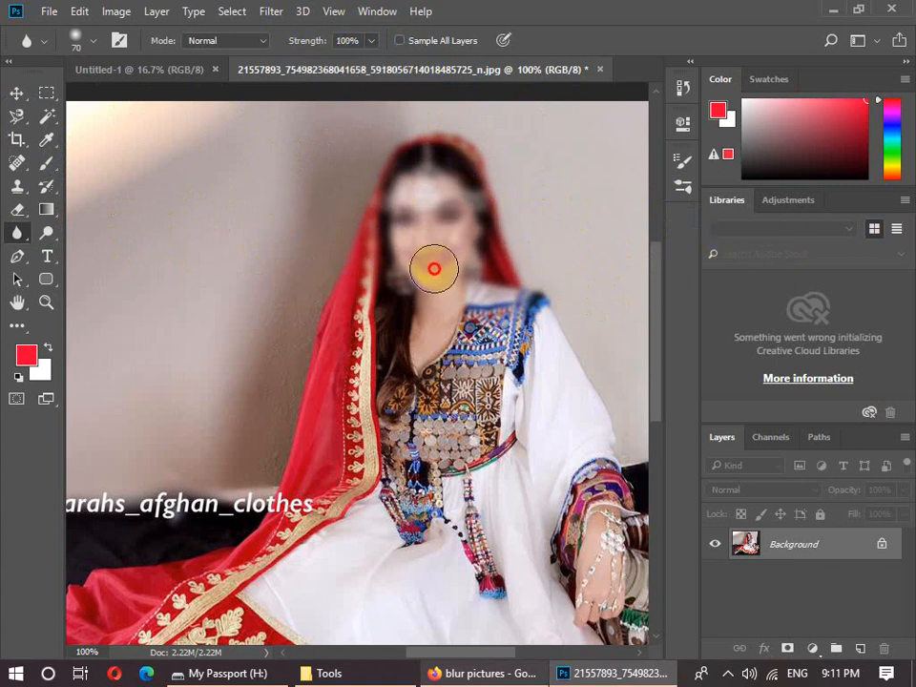
mouse_move(431, 267)
left_mouse_down()
mouse_move(428, 159)
mouse_move(413, 186)
mouse_move(490, 165)
mouse_move(409, 174)
left_mouse_up()
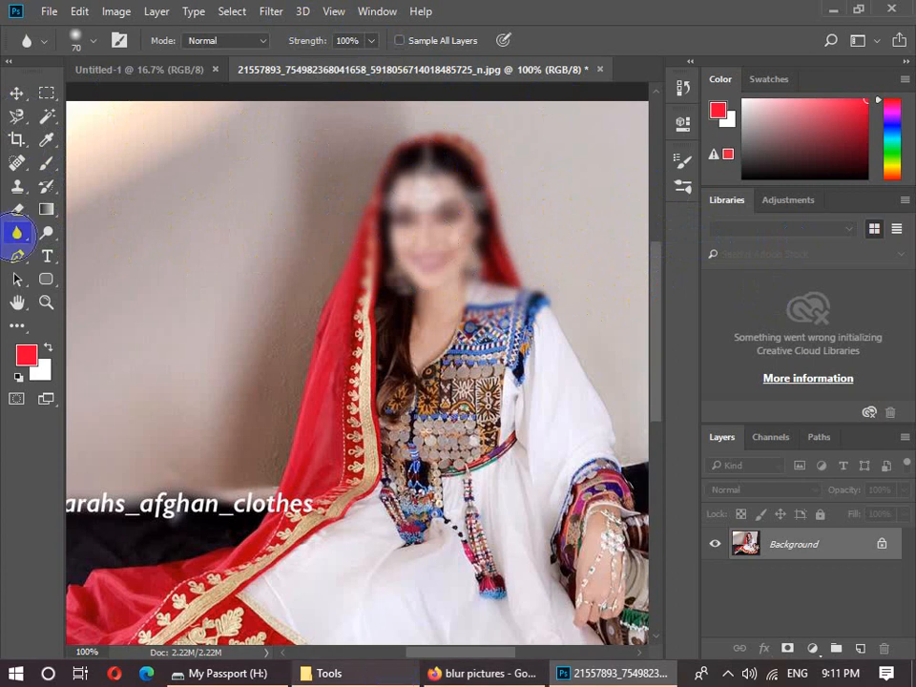
- Switch to the Sharpen tool and revert the photo of the woman to its saved state
mouse_move(16, 219)
left_mouse_down()
mouse_move(34, 241)
mouse_move(39, 224)
mouse_move(55, 251)
left_mouse_up()
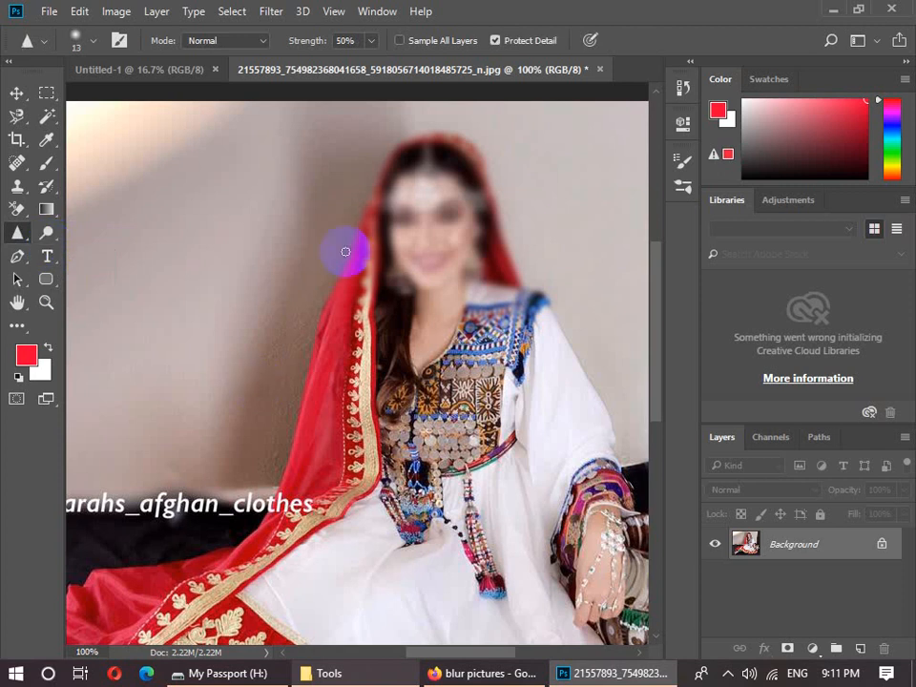
key("F12")
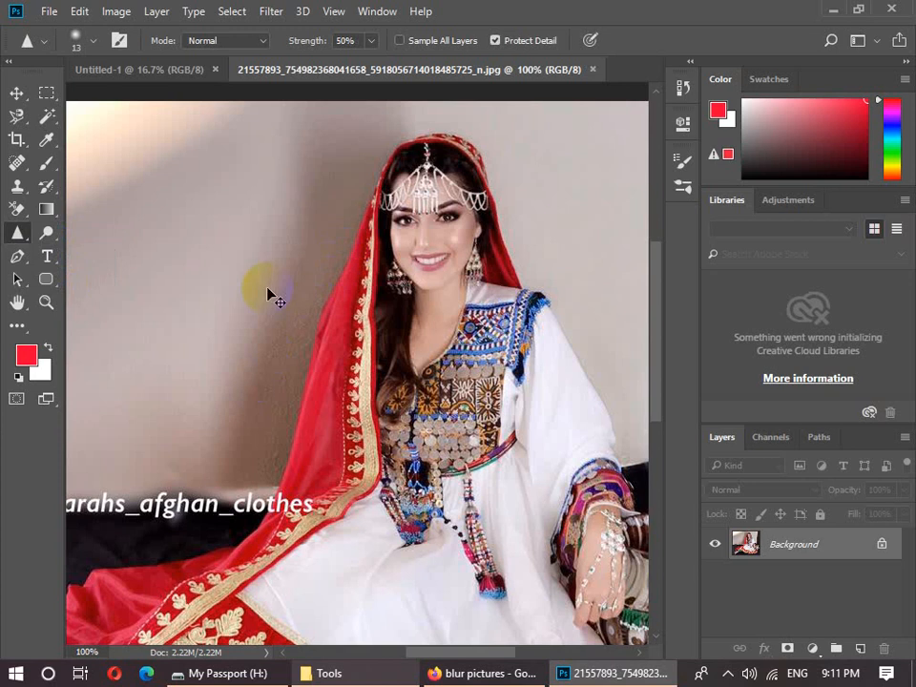
- Sharpen the woman's cheek, mouth, neck and embroidered neckline with a size 60 Sharpen brush at 50% strength
key("ctrl+plus")
left_click(657, 439)
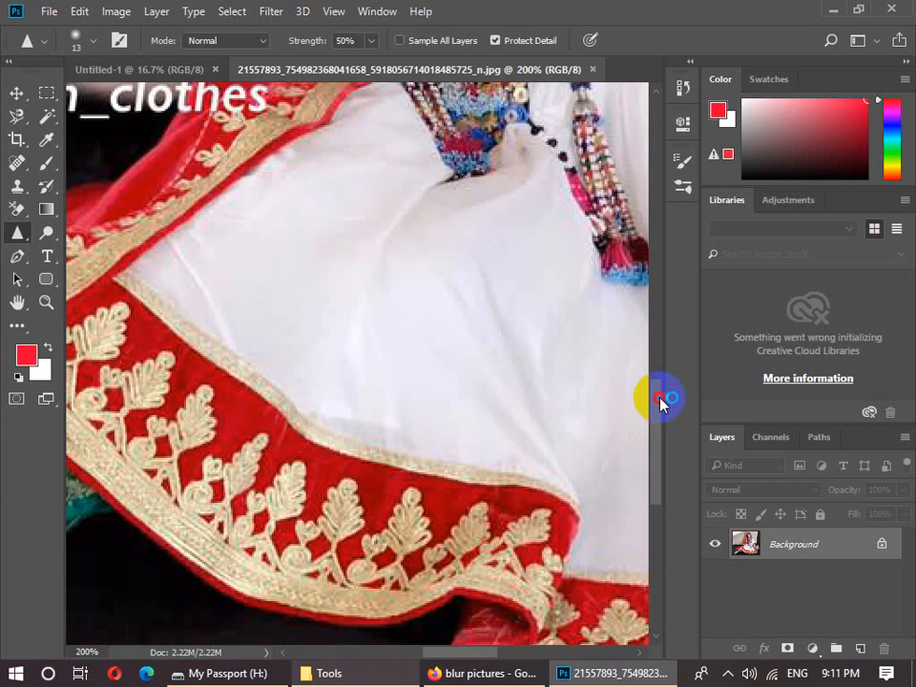
key("ctrl+minus")
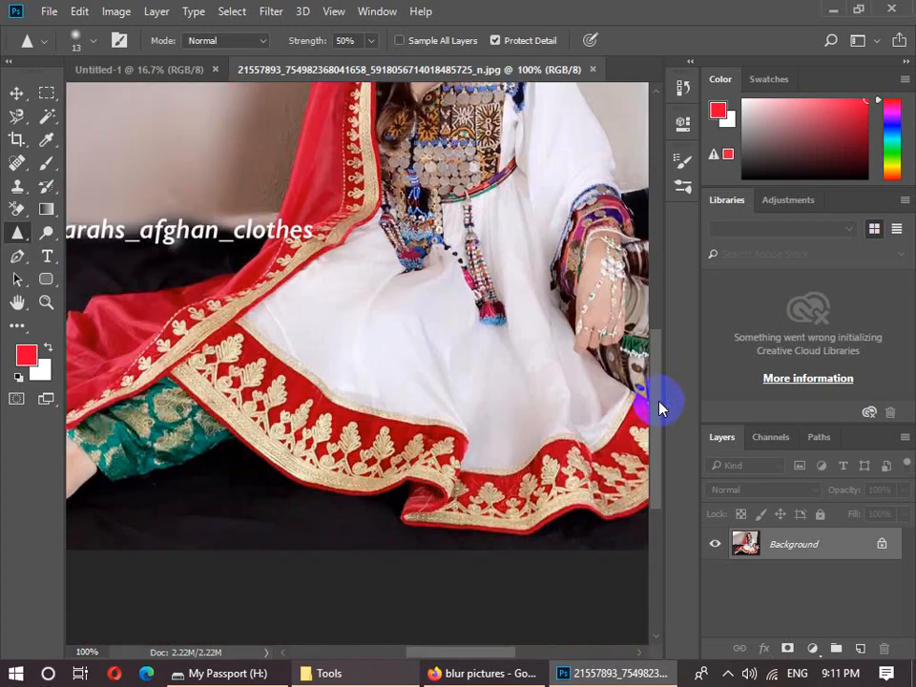
left_click_drag(660, 388, 661, 327)
key("ctrl+plus")
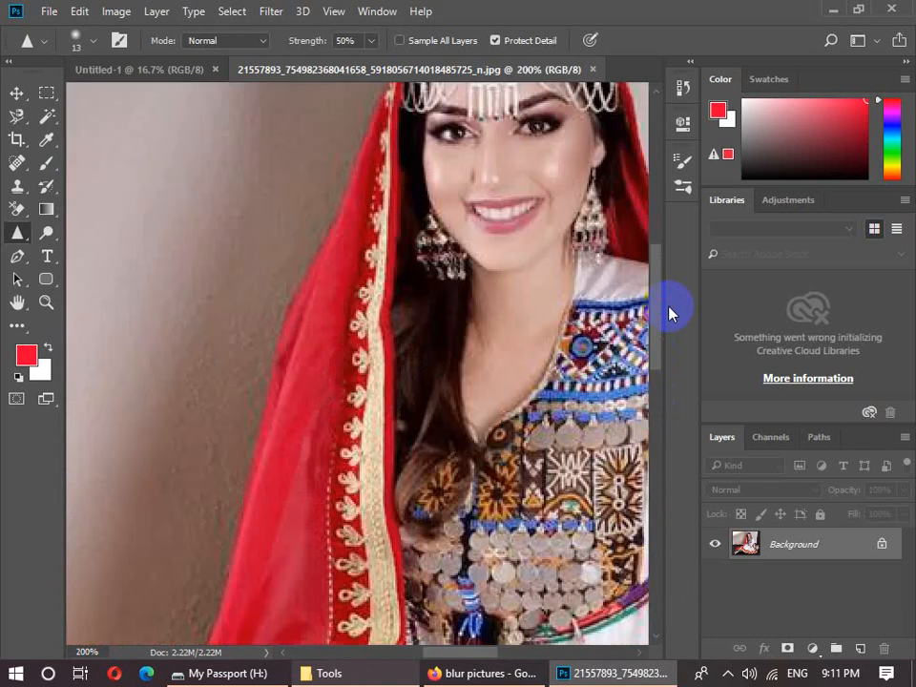
left_click_drag(468, 654, 492, 653)
right_click(29, 236)
left_click(63, 248)
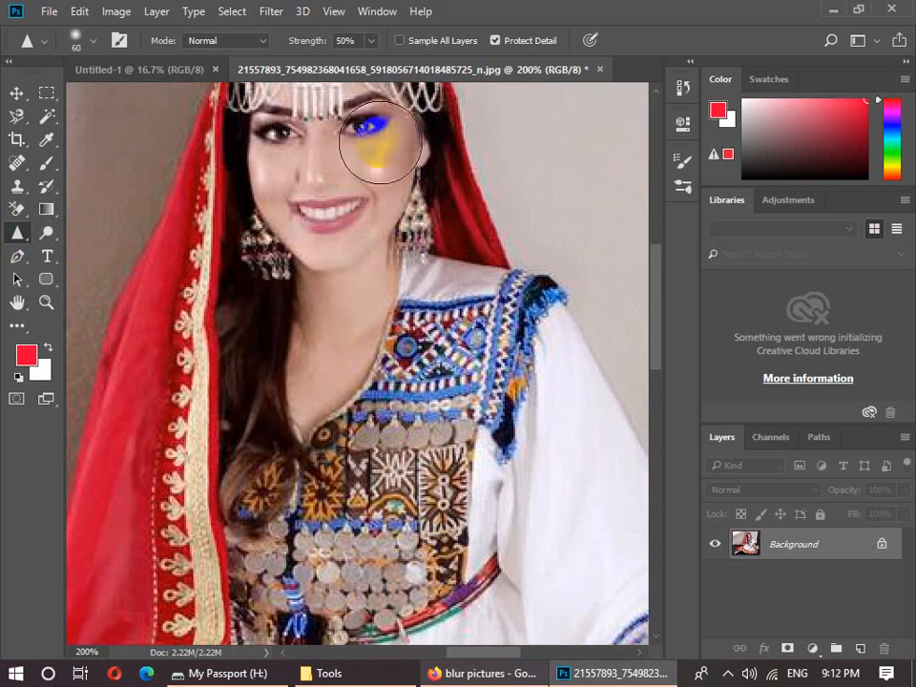
mouse_move(380, 150)
left_mouse_down()
mouse_move(345, 210)
mouse_move(392, 187)
mouse_move(377, 166)
left_mouse_up()
left_click_drag(380, 177, 386, 156)
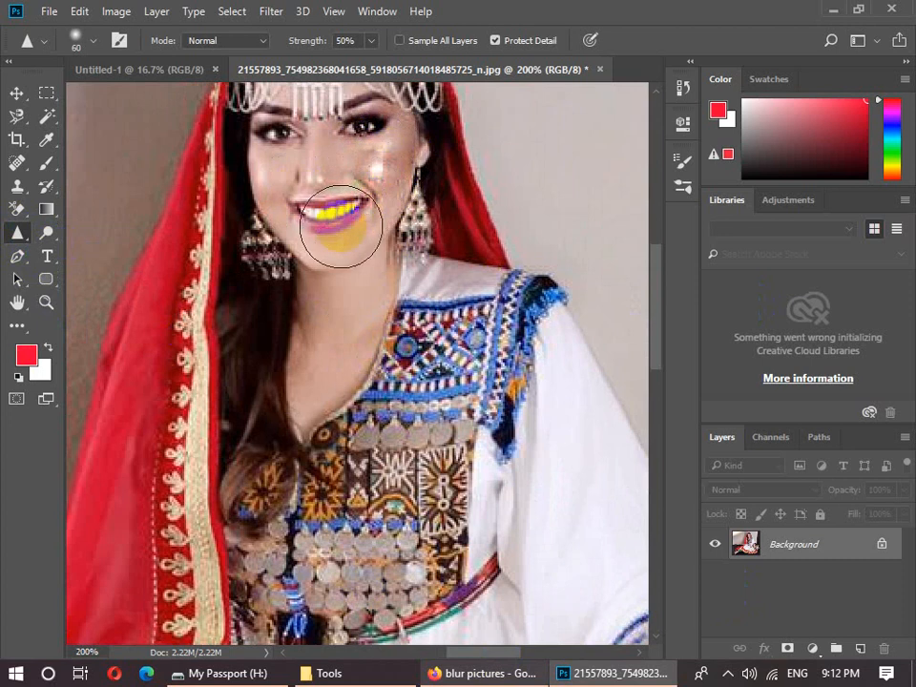
mouse_move(337, 297)
left_mouse_down()
mouse_move(329, 349)
mouse_move(338, 330)
left_mouse_up()
mouse_move(332, 375)
left_mouse_down()
mouse_move(344, 262)
mouse_move(344, 281)
mouse_move(362, 284)
mouse_move(363, 328)
mouse_move(361, 309)
mouse_move(372, 330)
mouse_move(350, 343)
mouse_move(386, 214)
mouse_move(357, 319)
mouse_move(336, 356)
mouse_move(326, 349)
mouse_move(366, 290)
mouse_move(357, 450)
mouse_move(372, 411)
left_mouse_up()
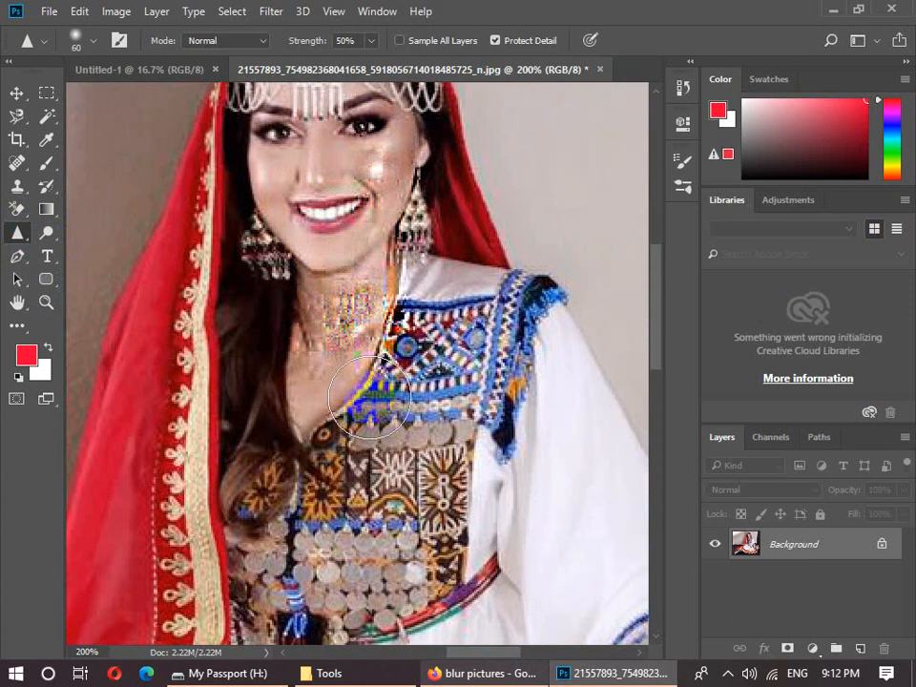
- Revert the sharpened photo to its saved state and switch to the Smudge tool
key("F12")
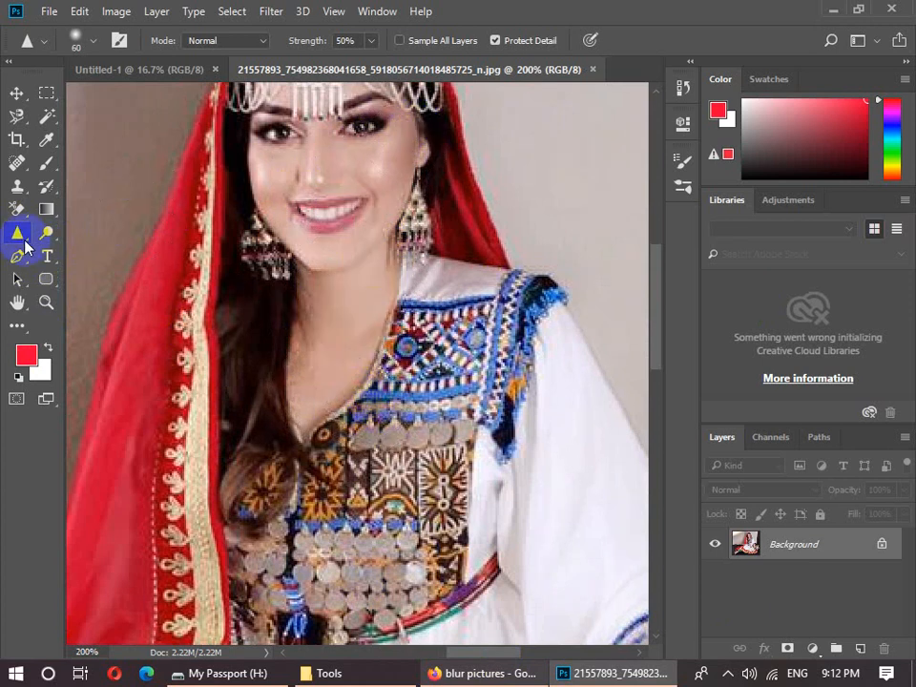
right_click(25, 240)
left_click(67, 266)
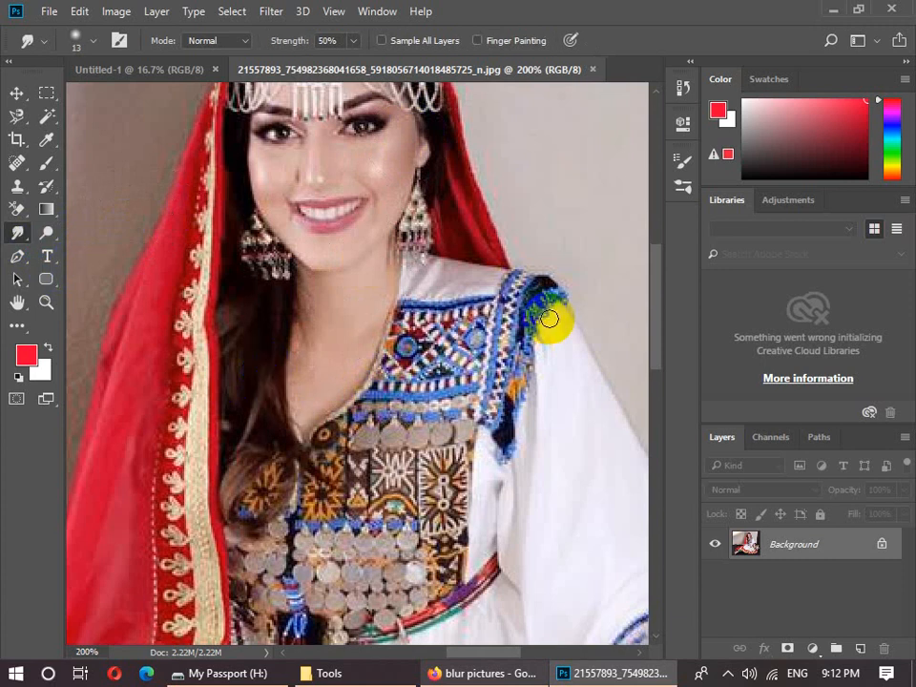
- Try smudging the woman's hair, neckline and embroidered bodice with a size 13 brush at 50% strength, and undo it
key("ctrl+plus")
left_click_drag(227, 310, 226, 369)
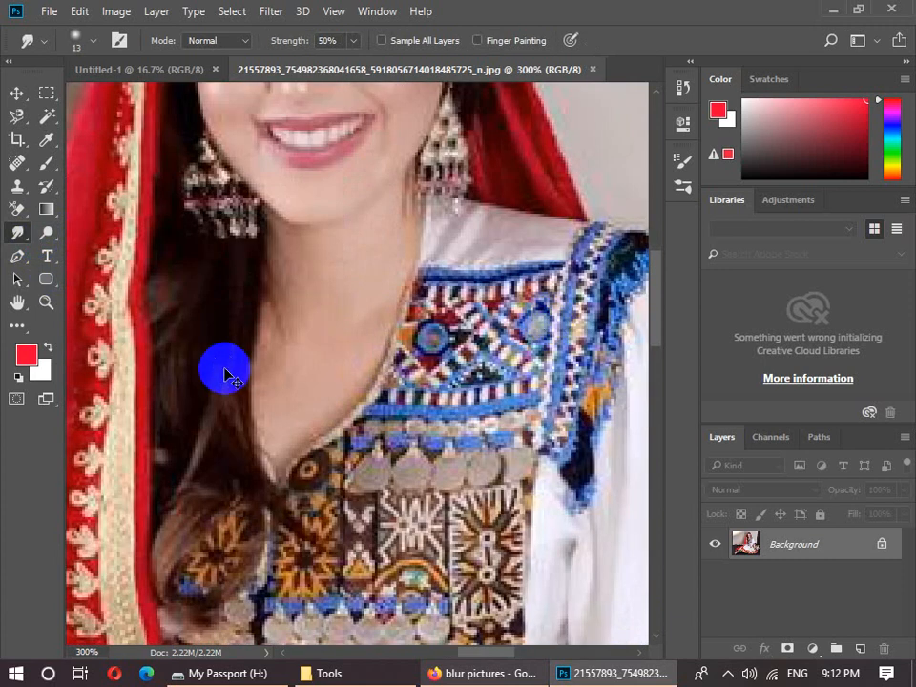
key("ctrl+minus")
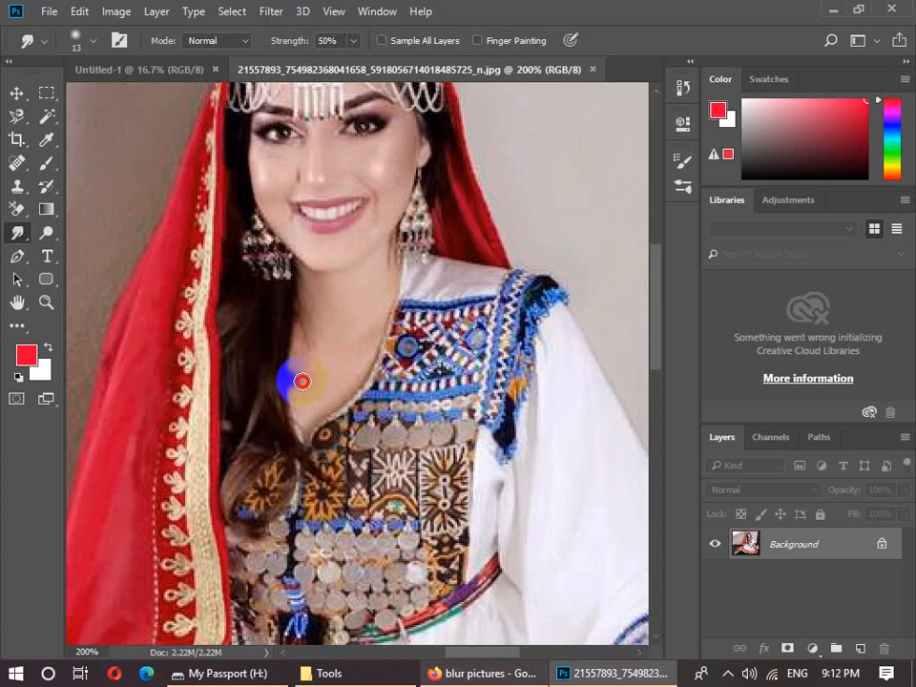
mouse_move(286, 361)
left_mouse_down()
mouse_move(285, 340)
mouse_move(303, 475)
mouse_move(309, 460)
mouse_move(329, 477)
mouse_move(401, 589)
left_mouse_up()
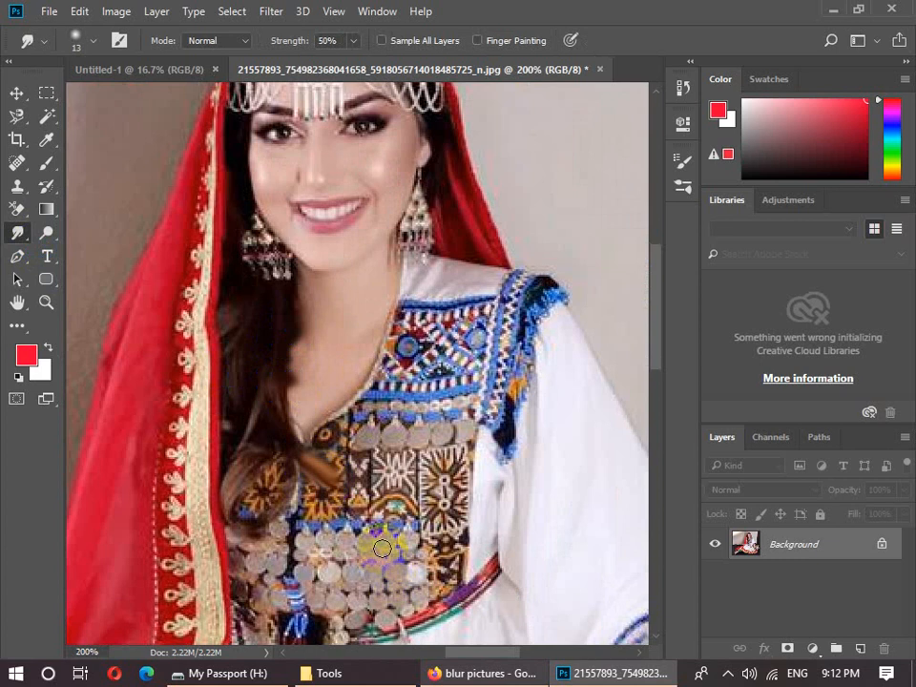
key("ctrl+z")
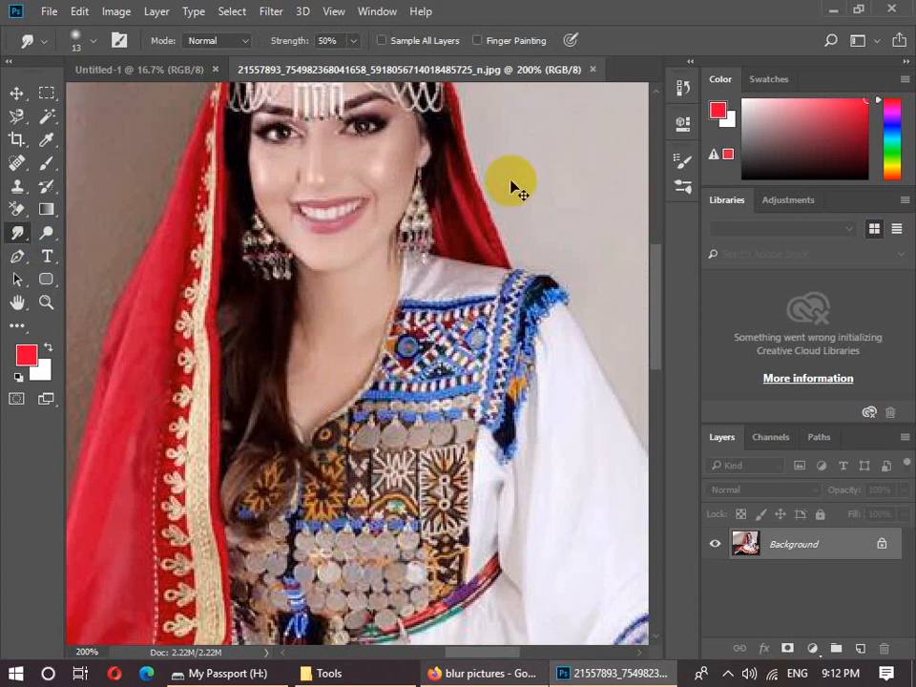
- Open the photo of the two children, ghgf.jpg, from the nisar folder
key("ctrl+o")
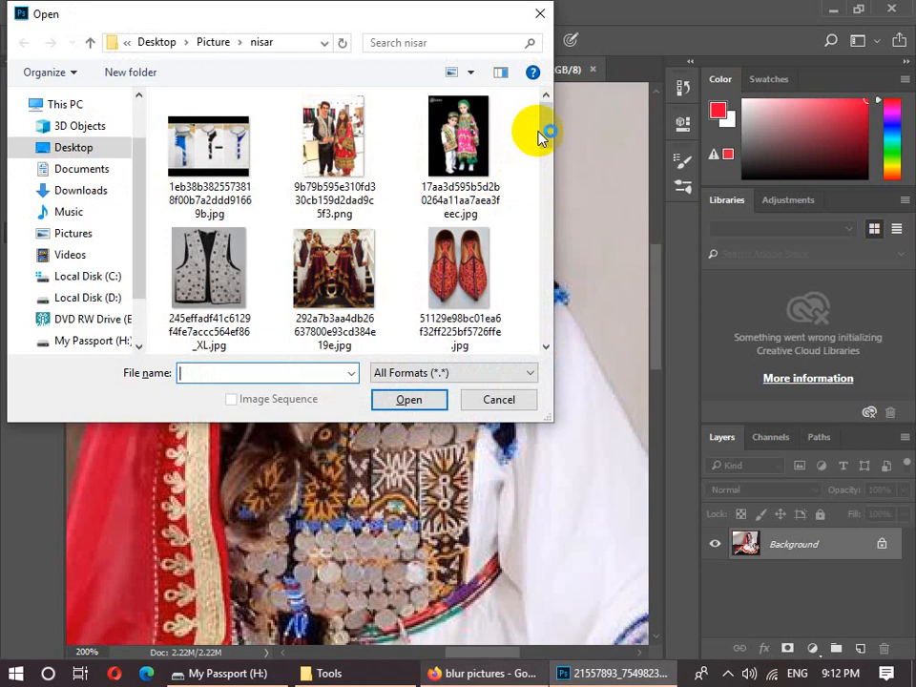
left_click_drag(547, 134, 540, 281)
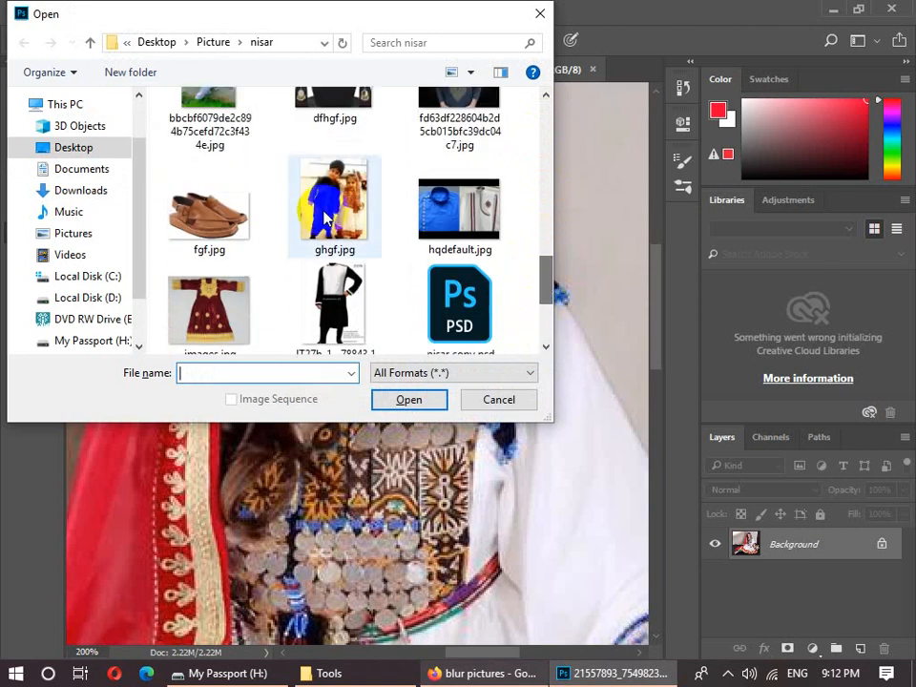
double_click(317, 196)
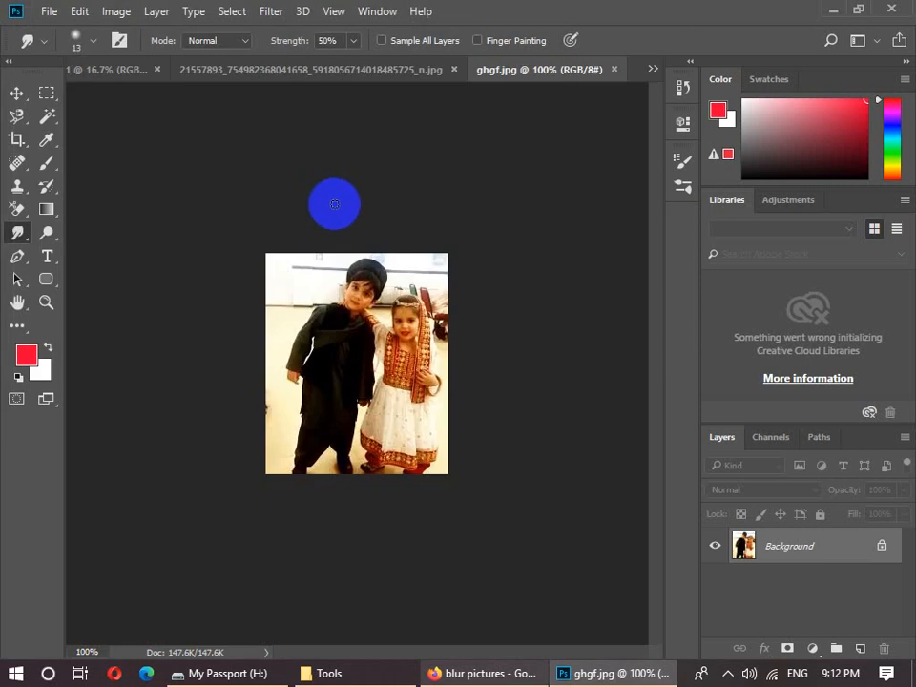
key("ctrl+plus")
key("ctrl+plus")
left_click_drag(341, 201, 352, 182)
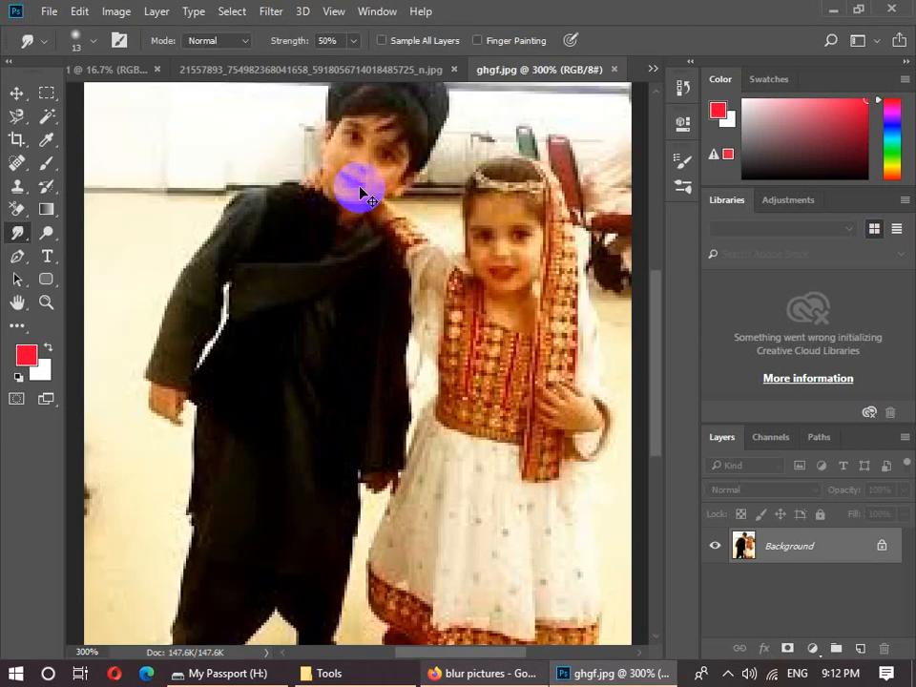
- Open the lake landscape photo, 2.jpg, from the Picture folder
key("ctrl+o")
left_click(206, 42)
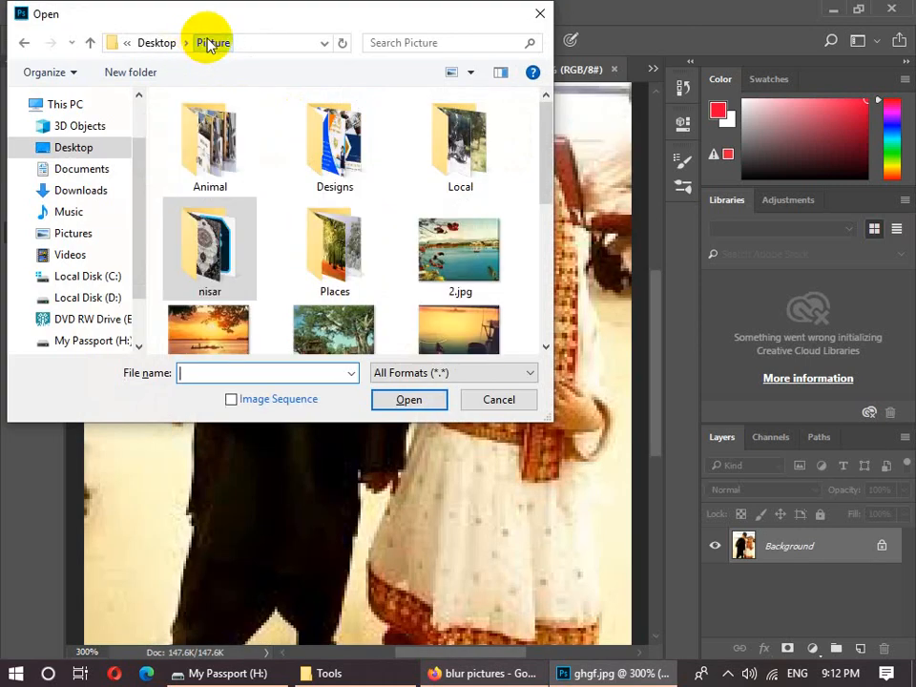
left_click_drag(542, 180, 546, 225)
double_click(460, 124)
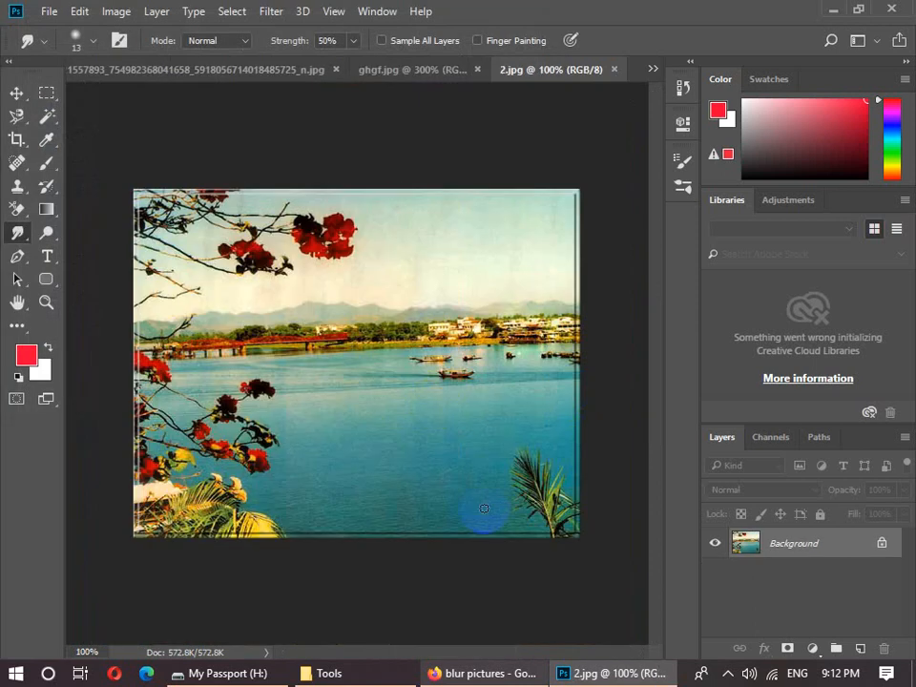
- Smudge the edge of the large red flower cluster in the sky with a size 13 brush at 50% strength
key("ctrl+plus")
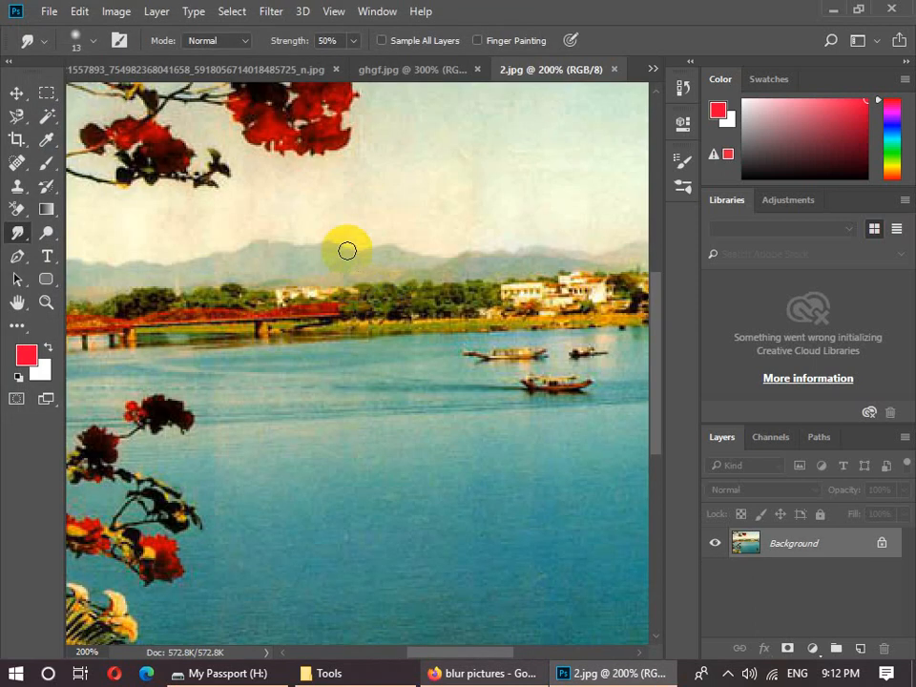
left_click_drag(657, 340, 652, 288)
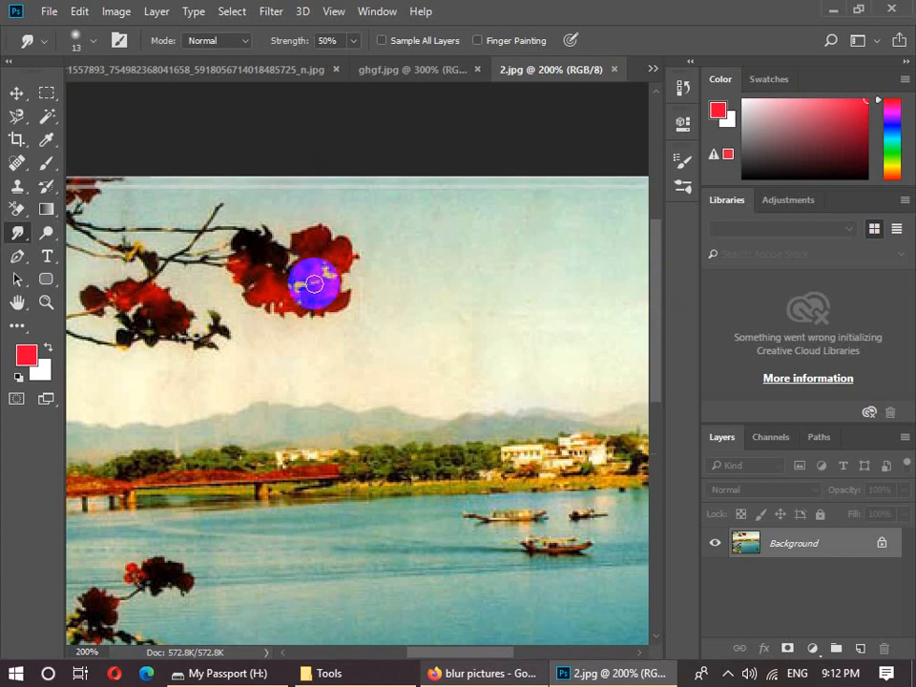
mouse_move(313, 283)
left_mouse_down()
mouse_move(361, 306)
mouse_move(348, 306)
mouse_move(363, 280)
left_mouse_up()
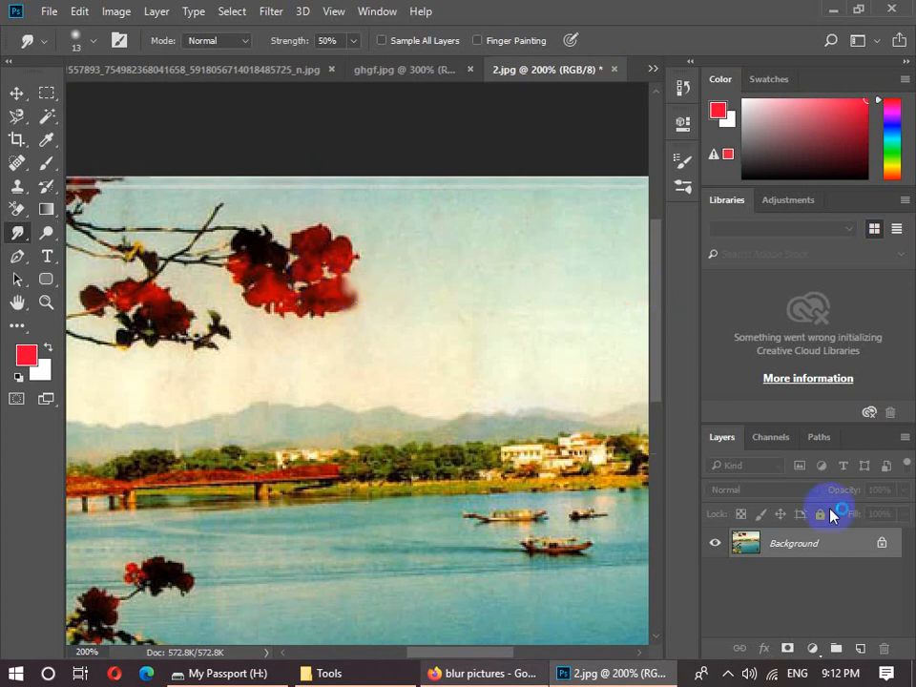
- Smudge both upper red flower clusters and the nearby branch tip with a size 35 Smudge brush at 26% strength
left_click(351, 41)
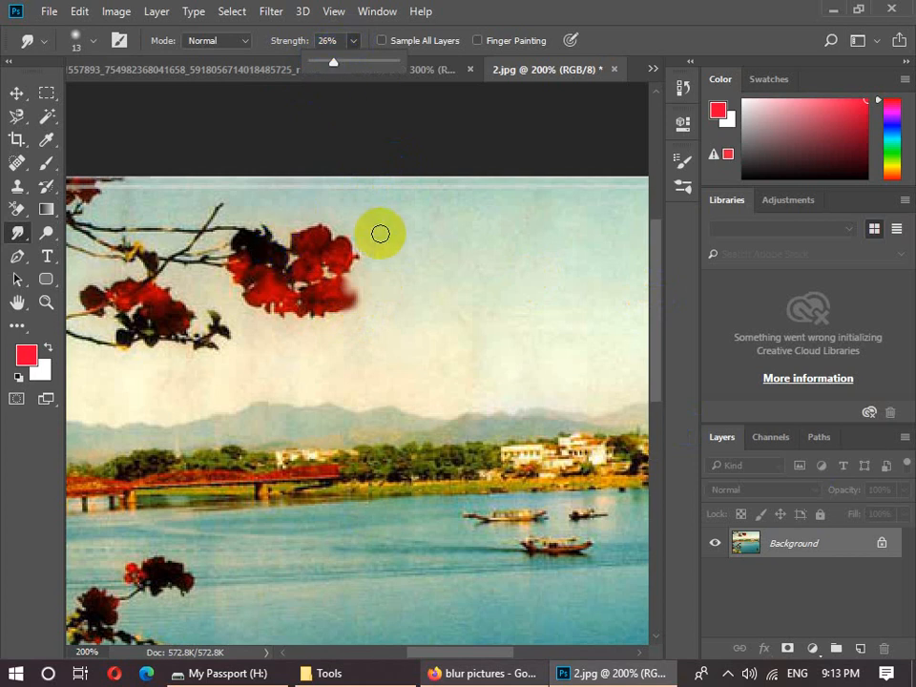
key("bracketright")
key("bracketright")
key("bracketright")
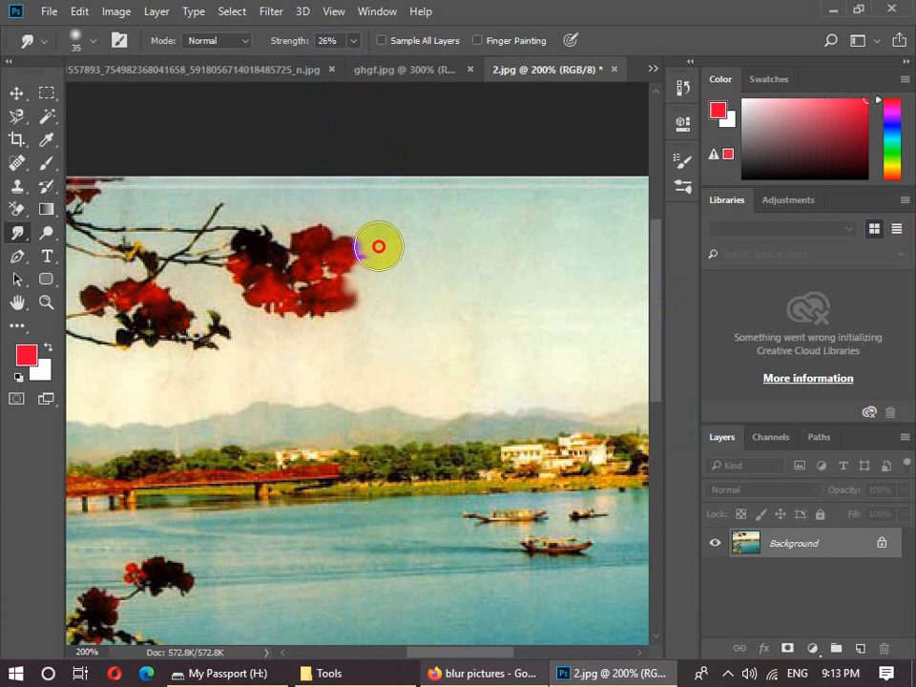
mouse_move(378, 247)
left_mouse_down()
mouse_move(318, 239)
mouse_move(310, 216)
mouse_move(322, 317)
mouse_move(332, 305)
mouse_move(348, 317)
mouse_move(308, 311)
mouse_move(317, 328)
mouse_move(260, 318)
left_mouse_up()
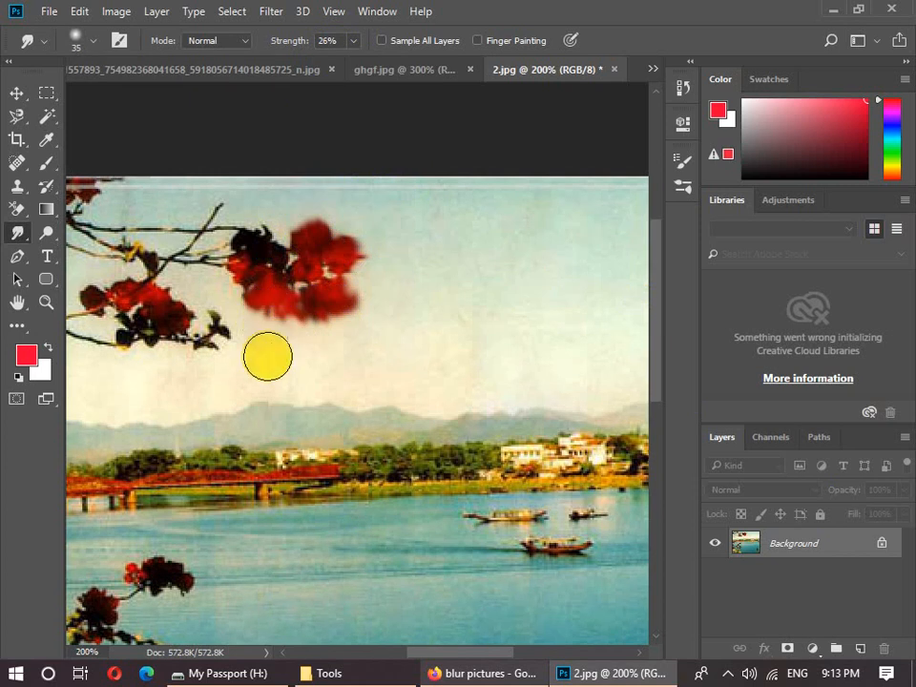
mouse_move(109, 308)
left_mouse_down()
mouse_move(184, 310)
mouse_move(152, 309)
mouse_move(155, 294)
mouse_move(141, 299)
mouse_move(183, 311)
left_mouse_up()
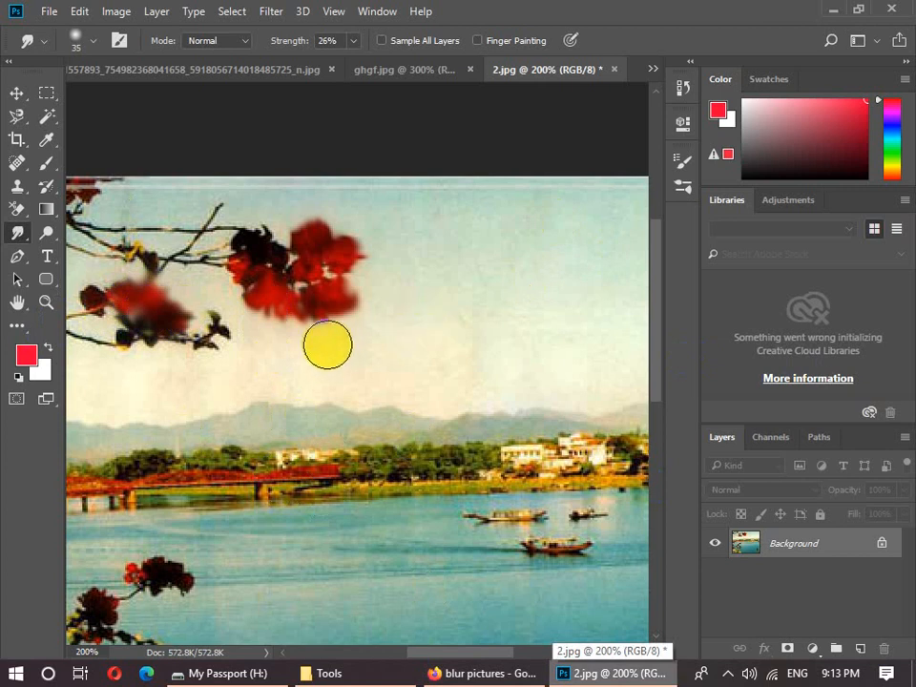
left_click_drag(300, 285, 299, 285)
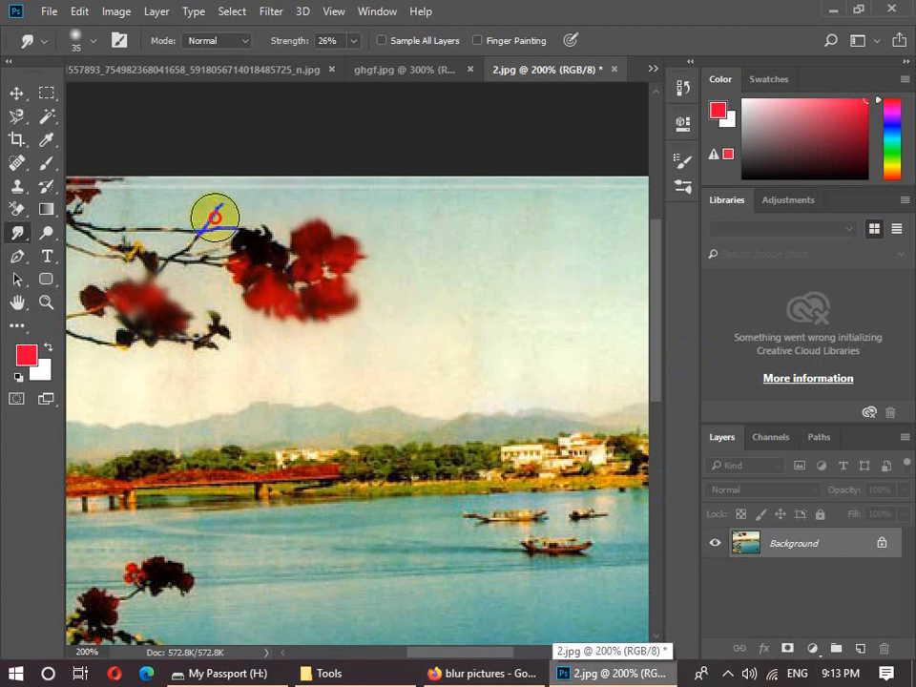
left_click_drag(236, 203, 254, 203)
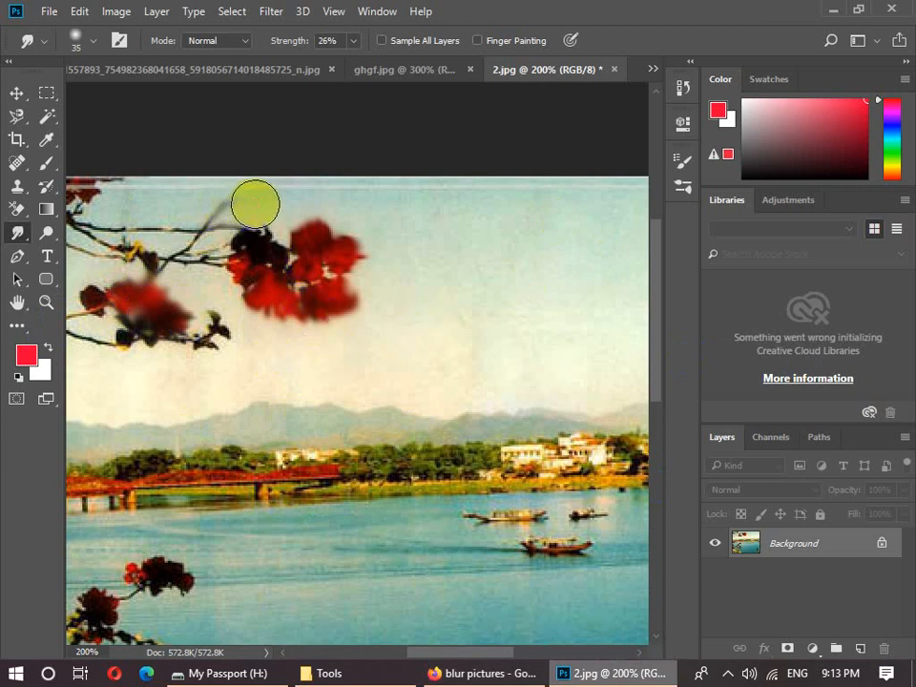
- Try smudging the dark red flower over the water, and undo that smudge
left_click(168, 576)
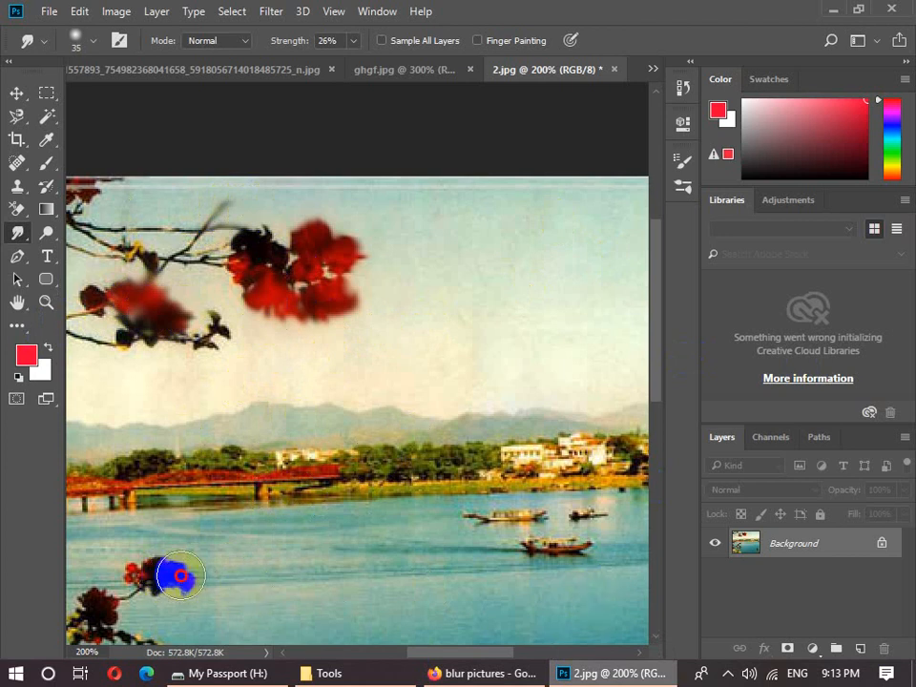
left_click_drag(181, 576, 199, 556)
left_click(439, 672)
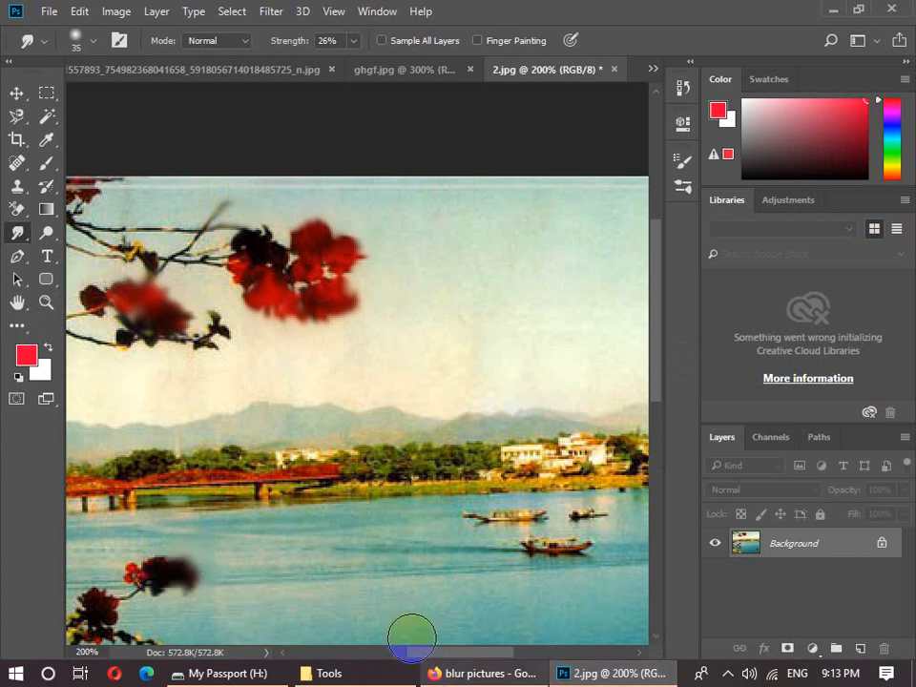
key("ctrl+z")
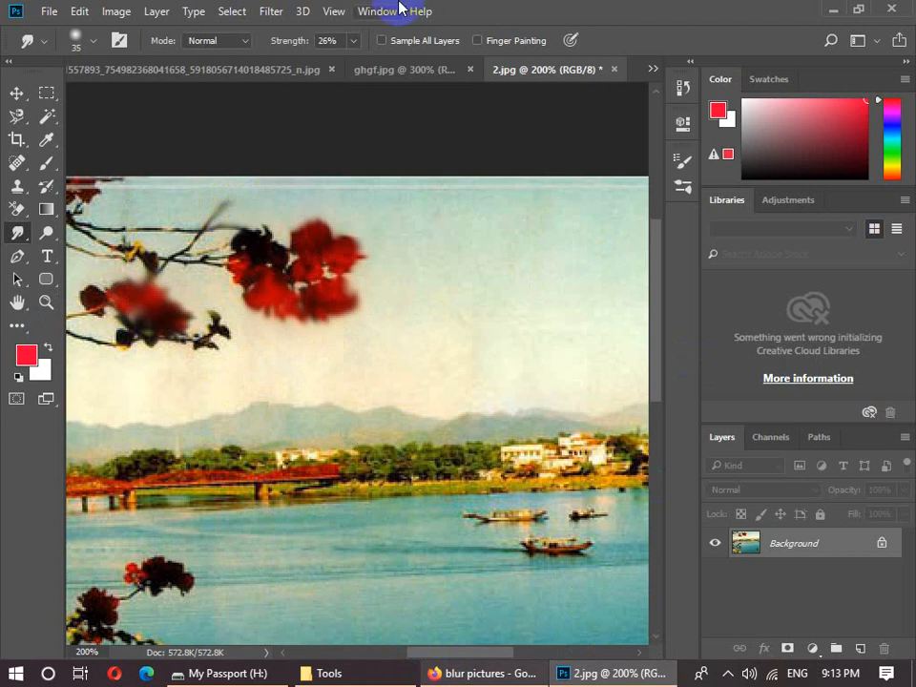
- Try smudging the dark red flower over the water at 59% strength, and undo that smudge
left_click(327, 41)
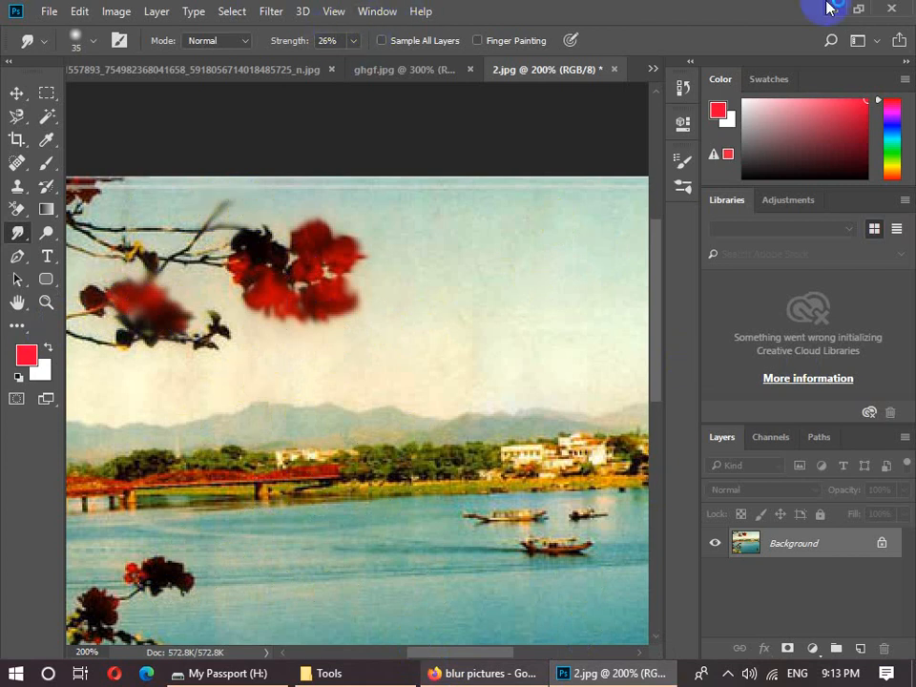
left_click(353, 41)
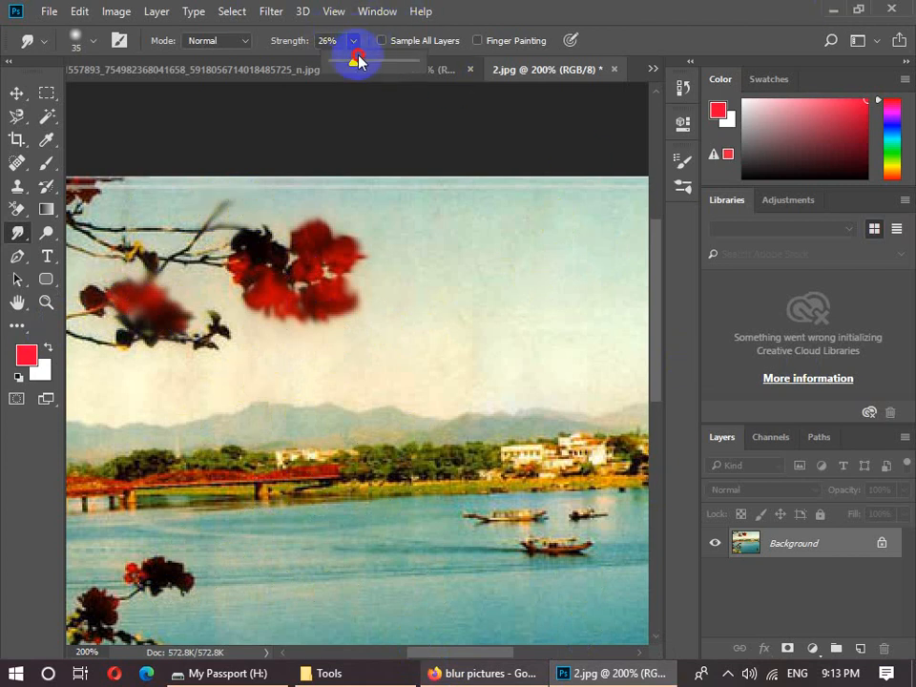
left_click(381, 65)
left_click_drag(143, 573, 221, 573)
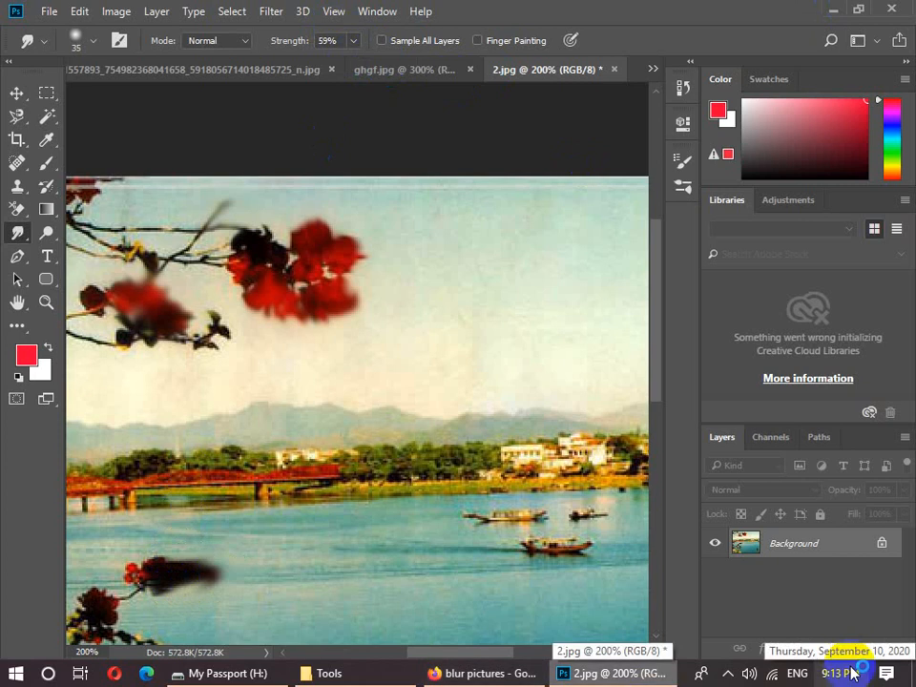
key("ctrl+z")
- Smudge the red bridge at 21% strength, and revert the photo to its saved version
left_click(353, 41)
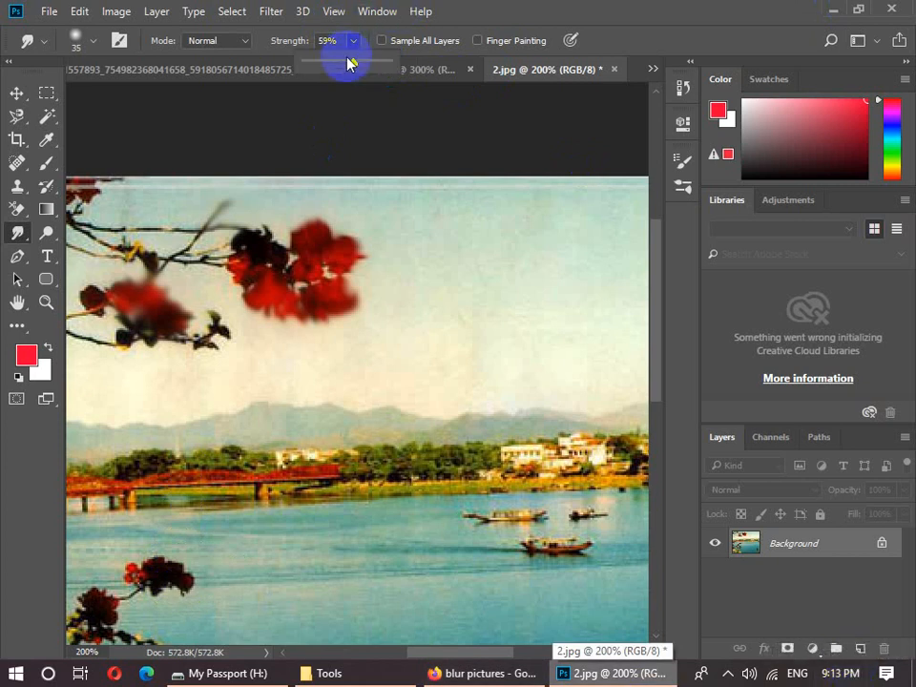
left_click(170, 568)
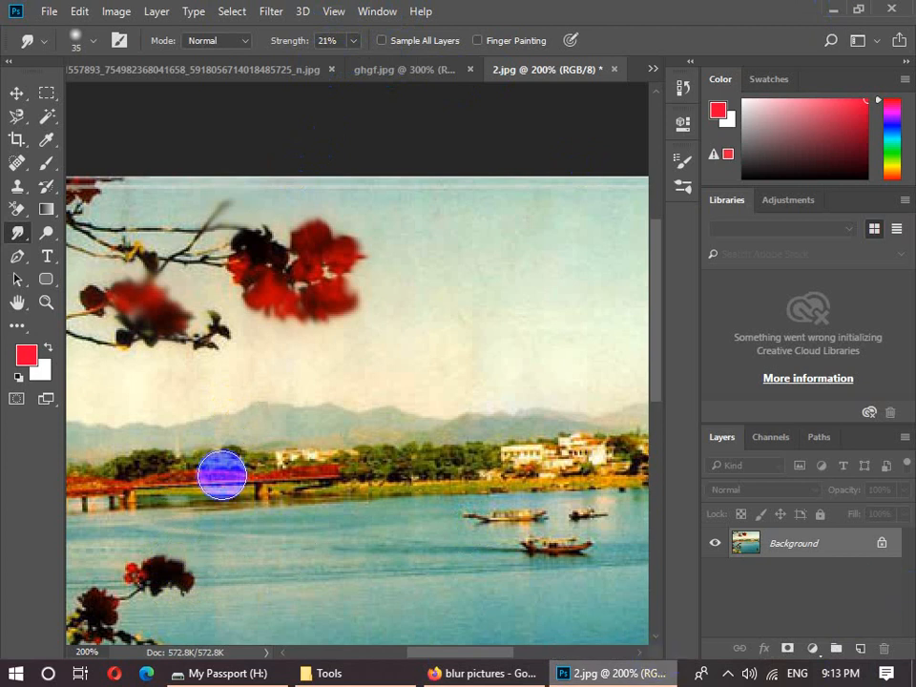
left_click(198, 483)
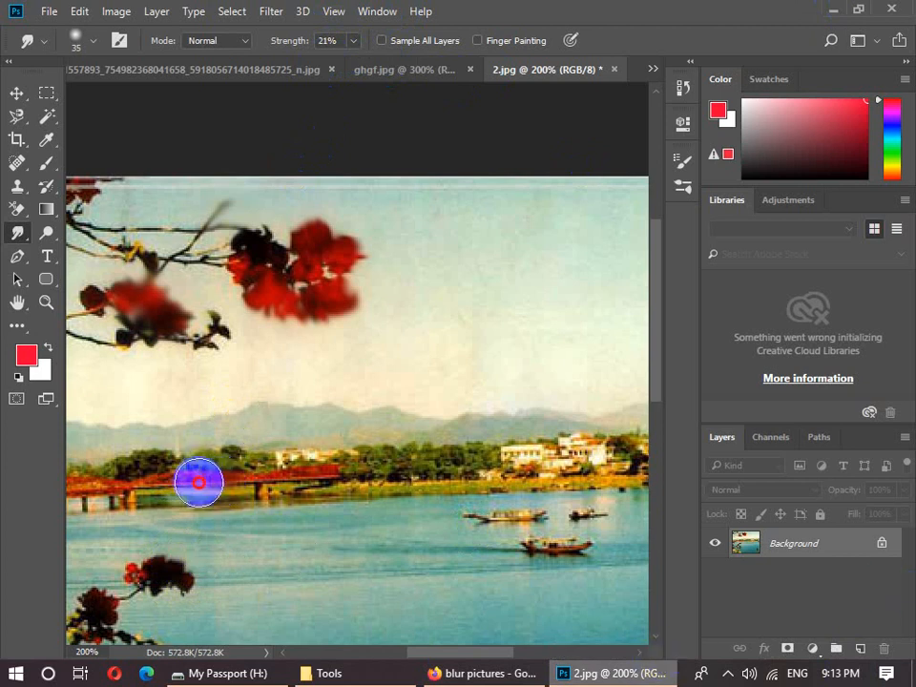
left_click_drag(187, 482, 159, 479)
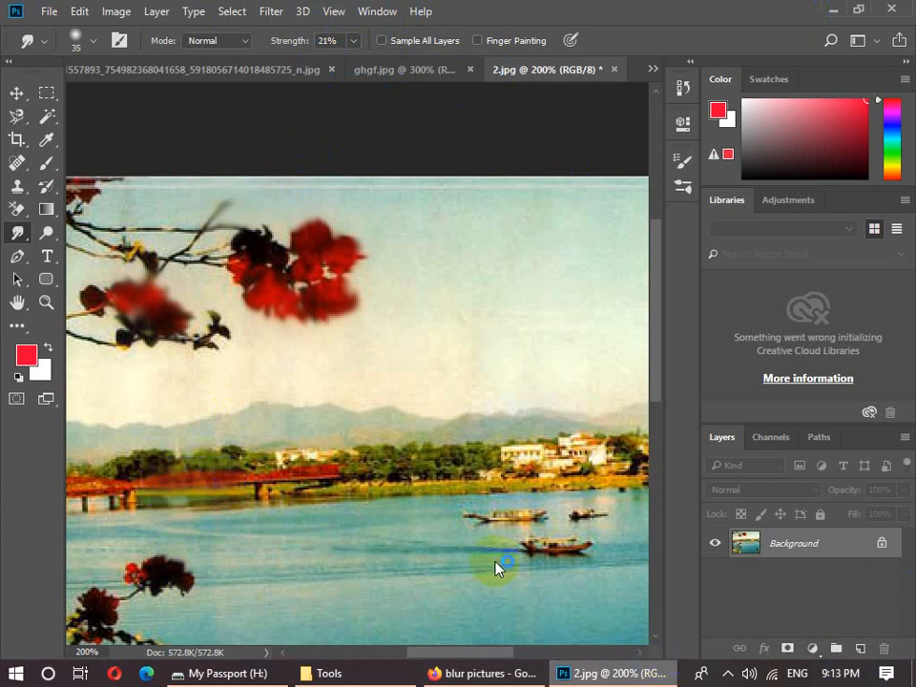
key("F12")
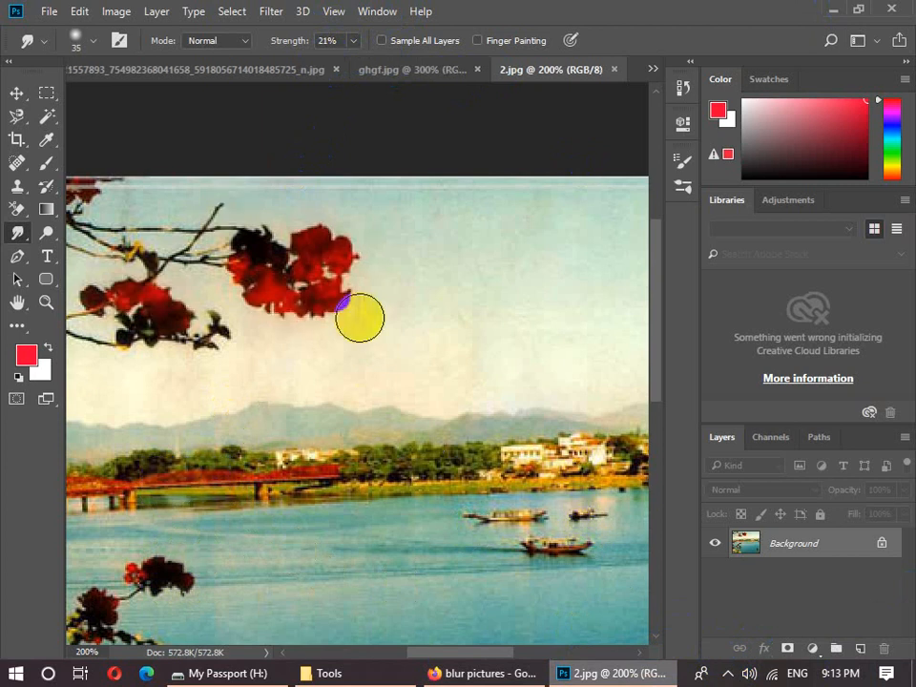
- Smudge along the red bridge with a size 9 Smudge brush at 21% strength
key("bracketleft")
key("bracketleft")
left_click(280, 483)
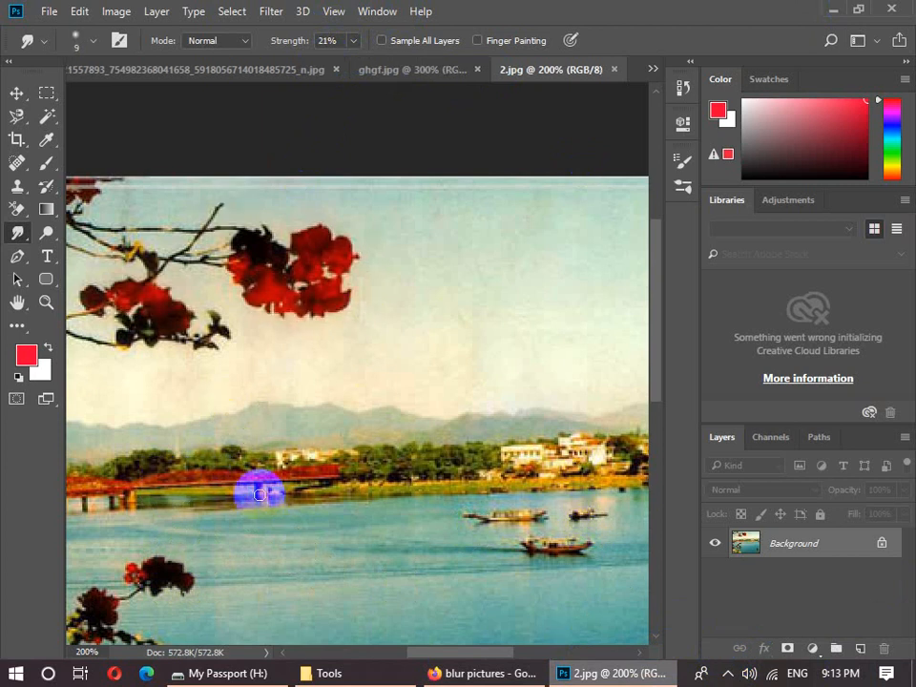
left_click(273, 493)
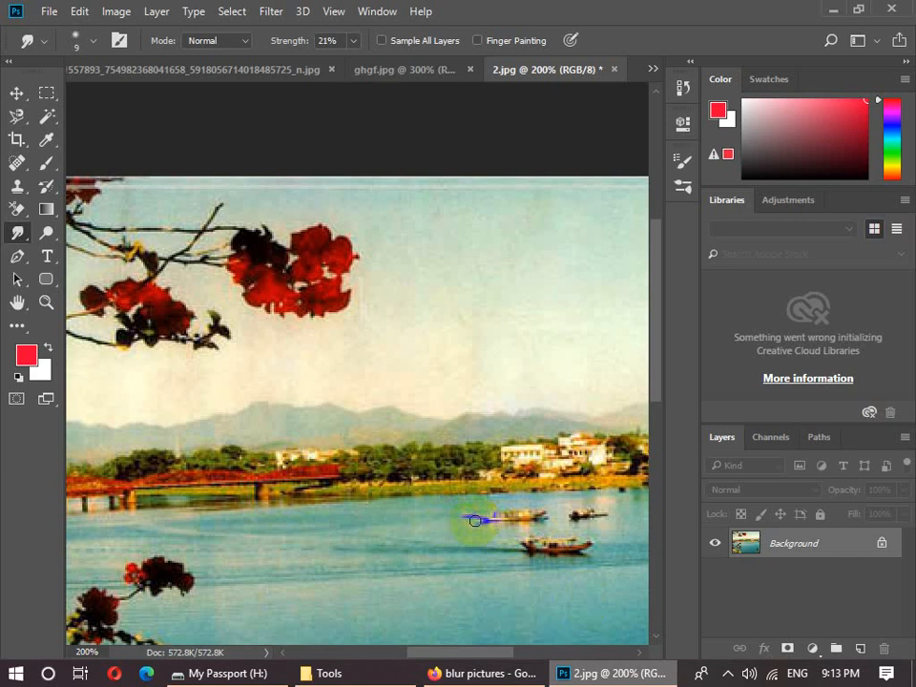
left_click(329, 474)
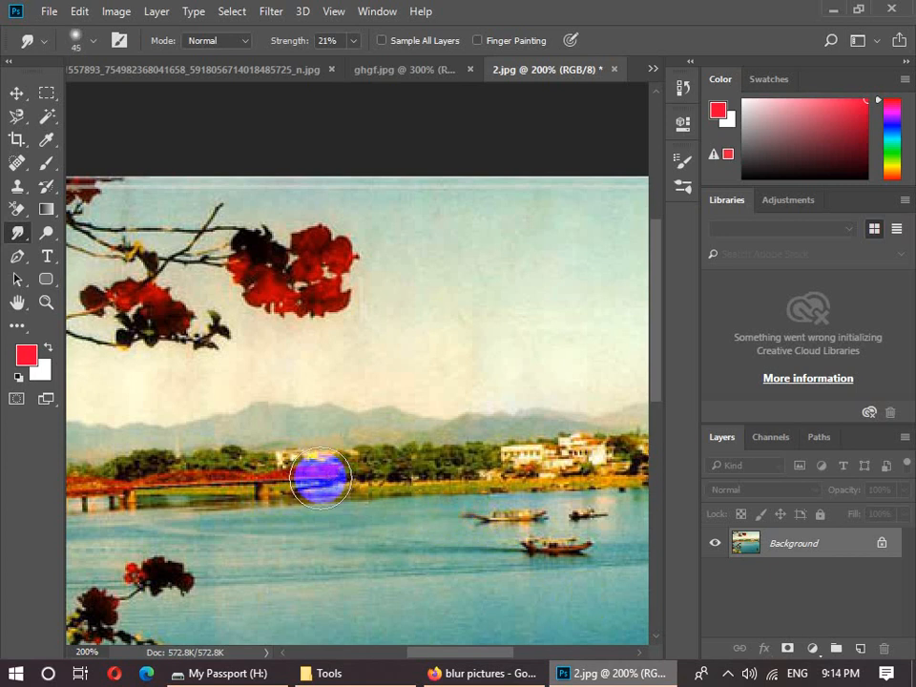
- Smudge the red bridge and the shoreline trees with a size 45 brush at 21% strength, undoing the first attempt
left_click_drag(321, 478, 253, 457)
left_click(227, 439)
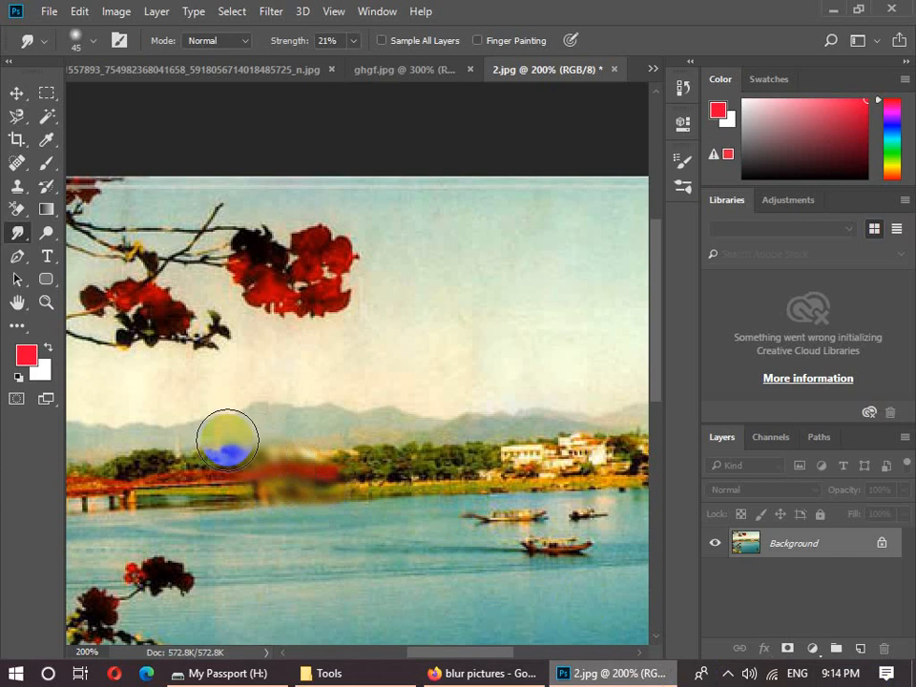
key("ctrl+z")
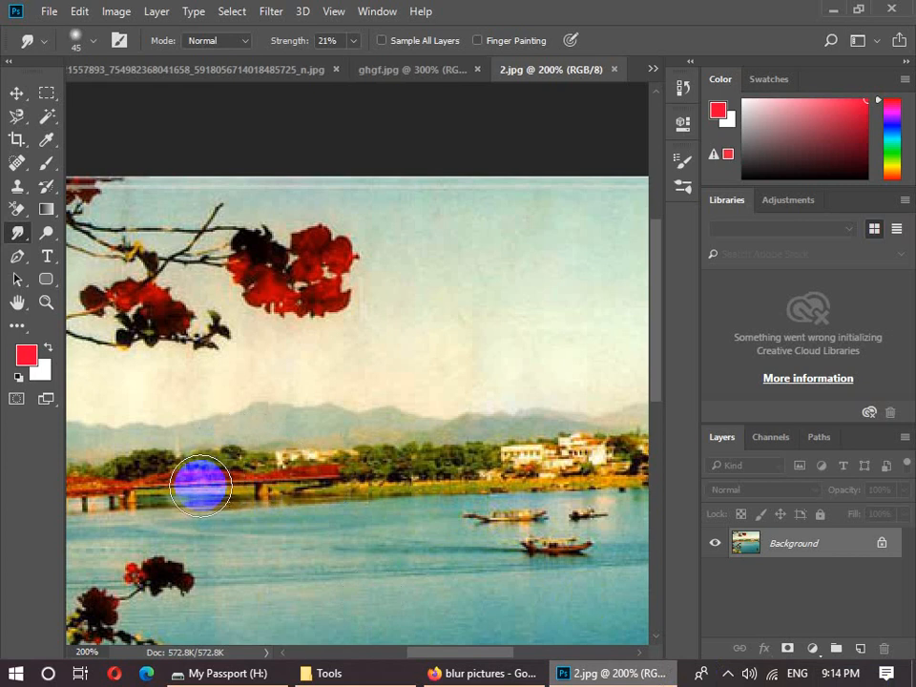
mouse_move(201, 486)
left_mouse_down()
mouse_move(244, 490)
mouse_move(168, 494)
mouse_move(143, 488)
mouse_move(146, 474)
mouse_move(92, 497)
mouse_move(397, 478)
mouse_move(484, 461)
left_mouse_up()
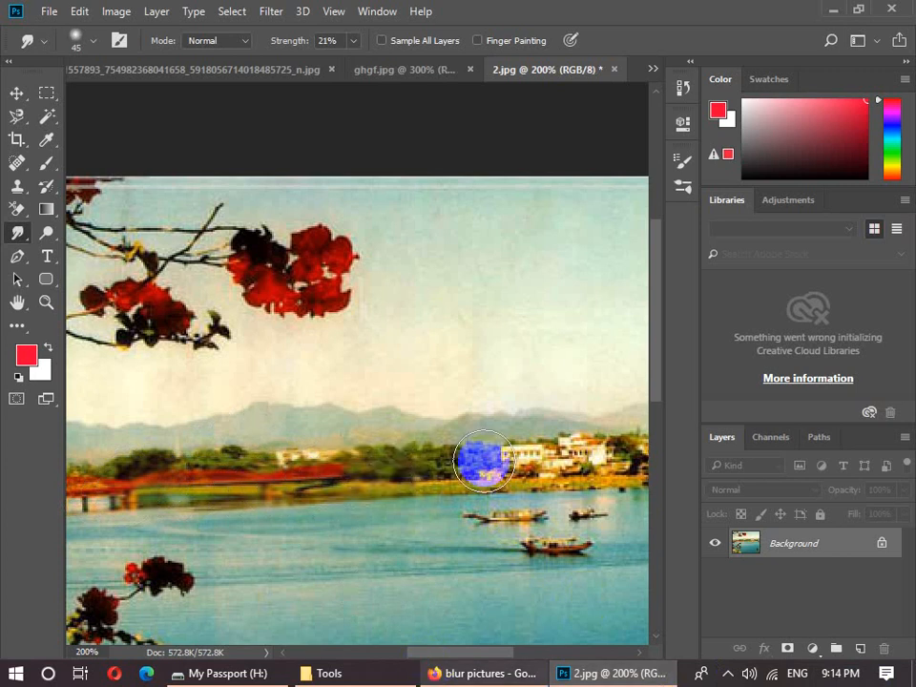
- Open the photo of the men with a cow and a wheelchair from the Local folder inside Picture
key("ctrl+o")
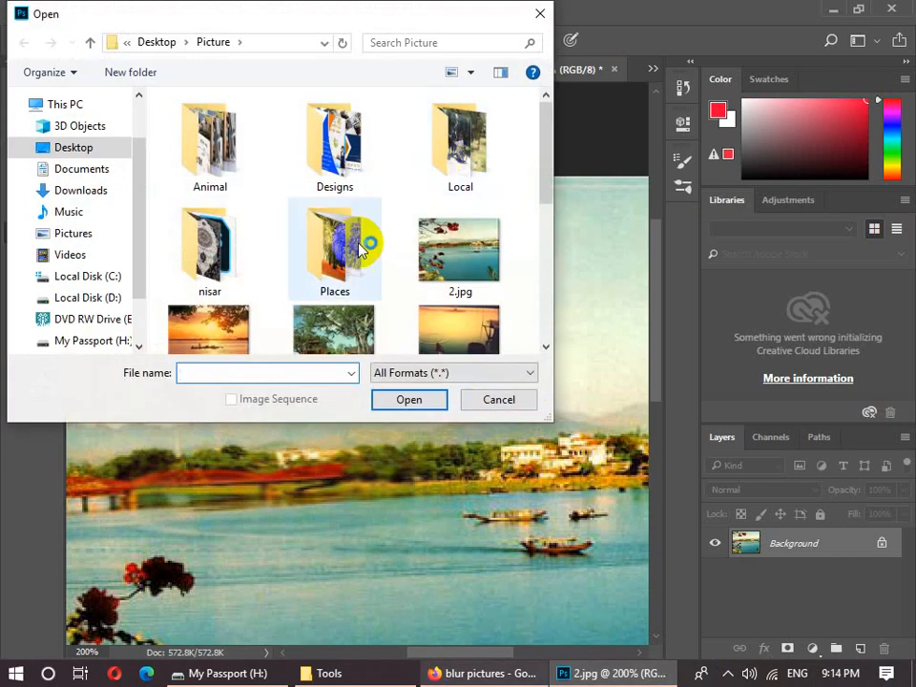
double_click(358, 248)
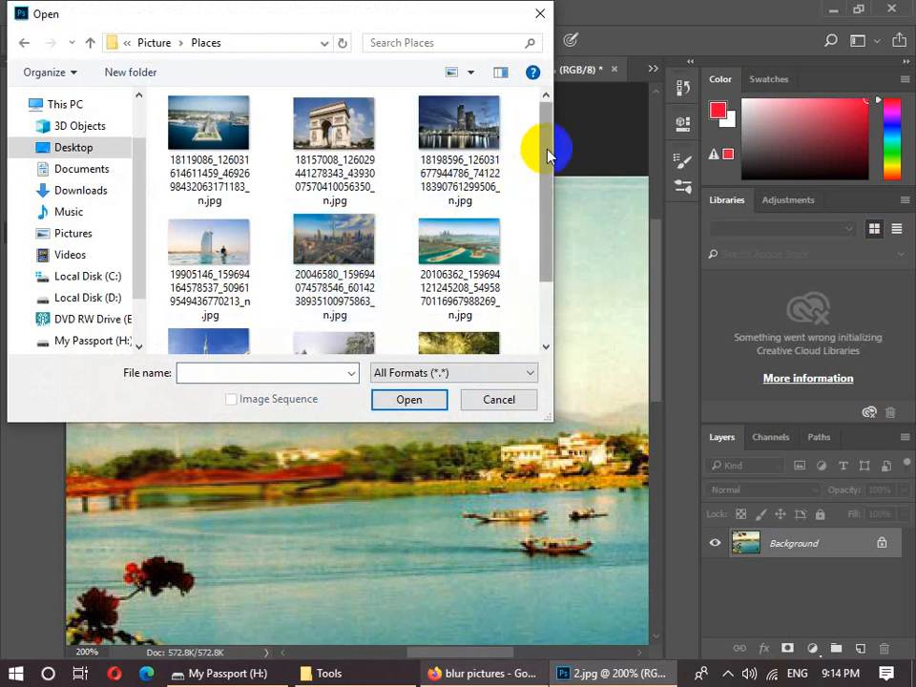
left_click_drag(551, 149, 555, 236)
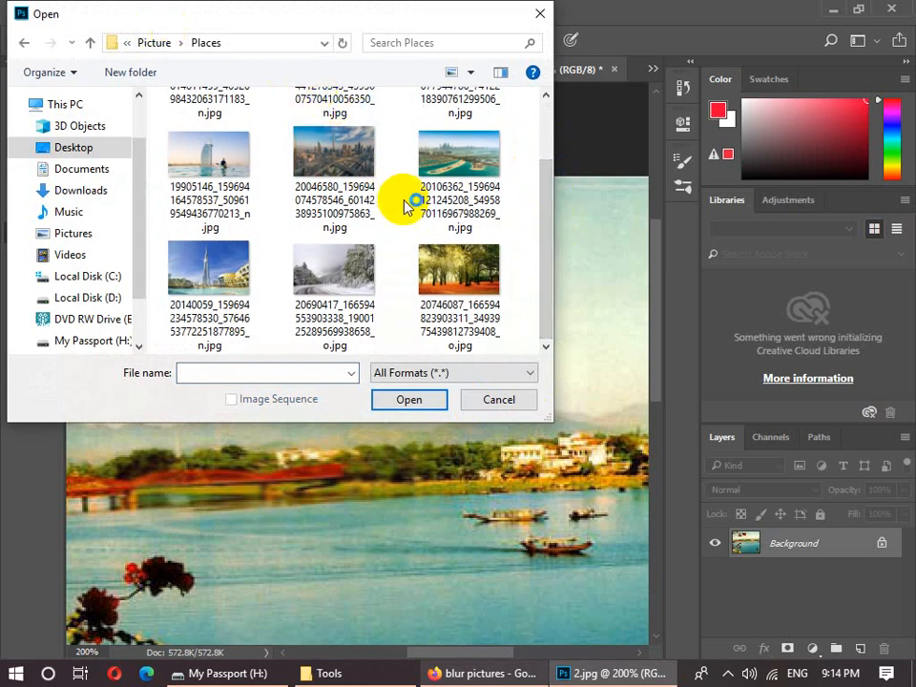
left_click(155, 42)
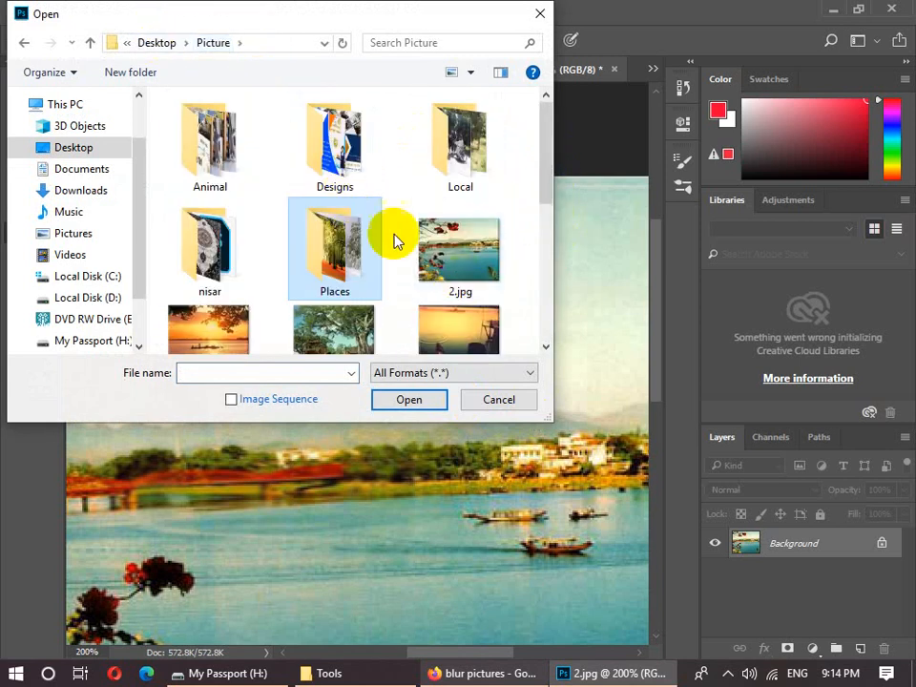
mouse_move(546, 191)
left_mouse_down()
mouse_move(567, 323)
mouse_move(551, 176)
left_mouse_up()
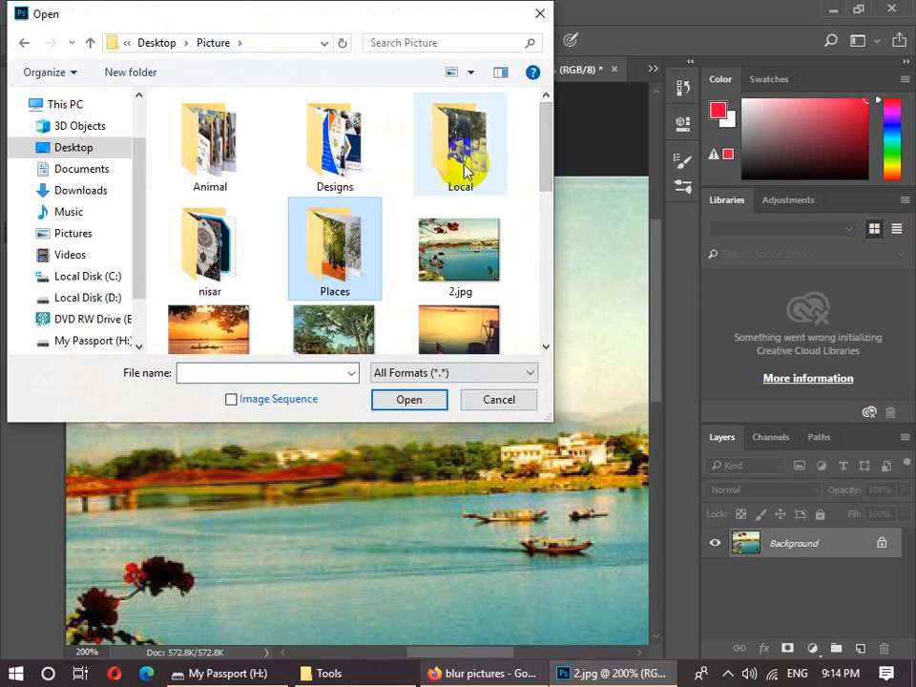
double_click(458, 141)
left_click(408, 143)
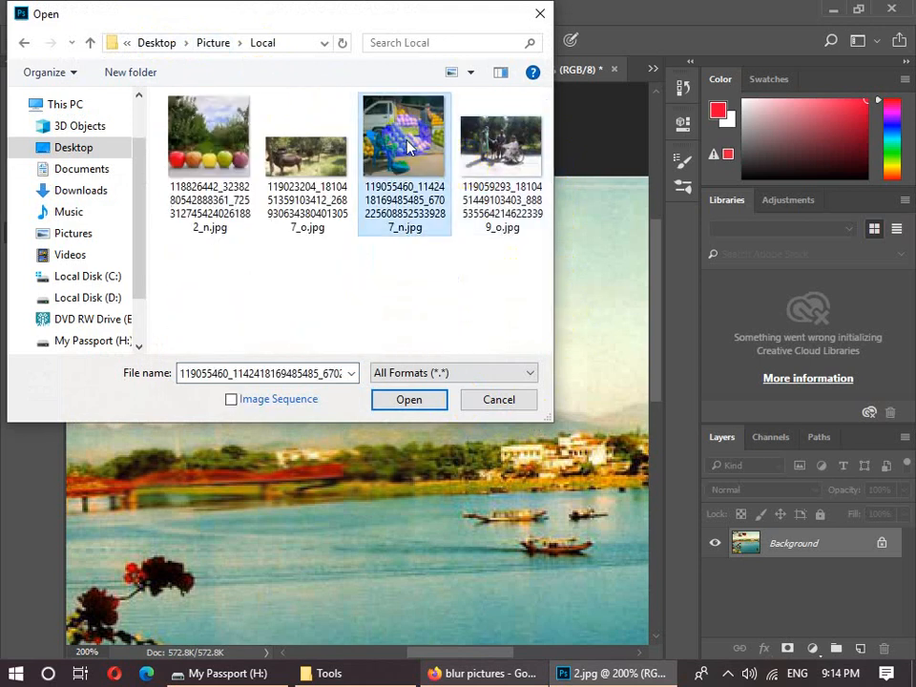
double_click(501, 143)
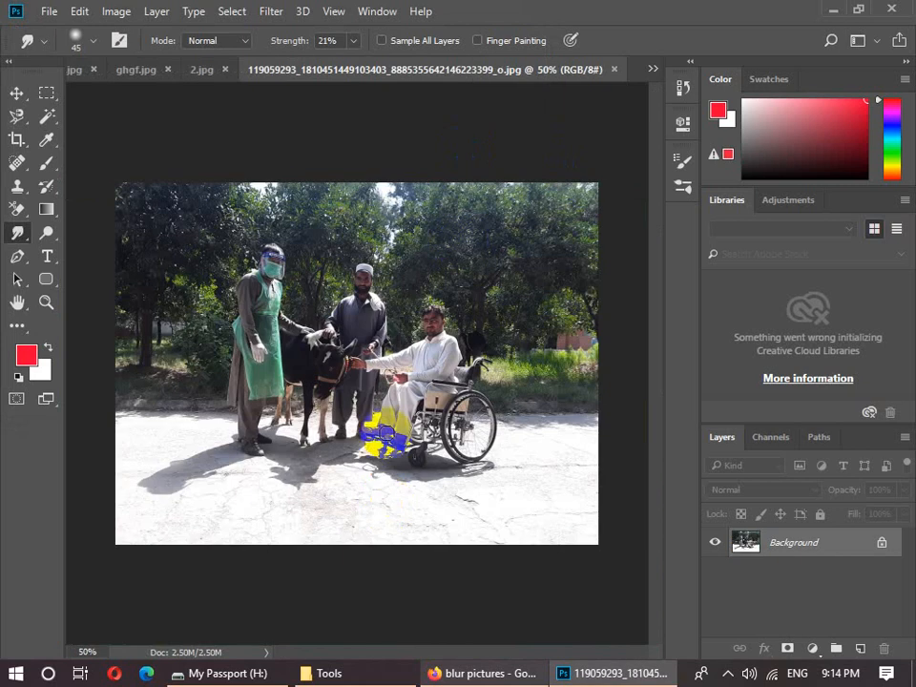
- Smudge the hair of the man in the wheelchair with a size 20 brush at 21% strength
scroll(383, 434, "up", 4)
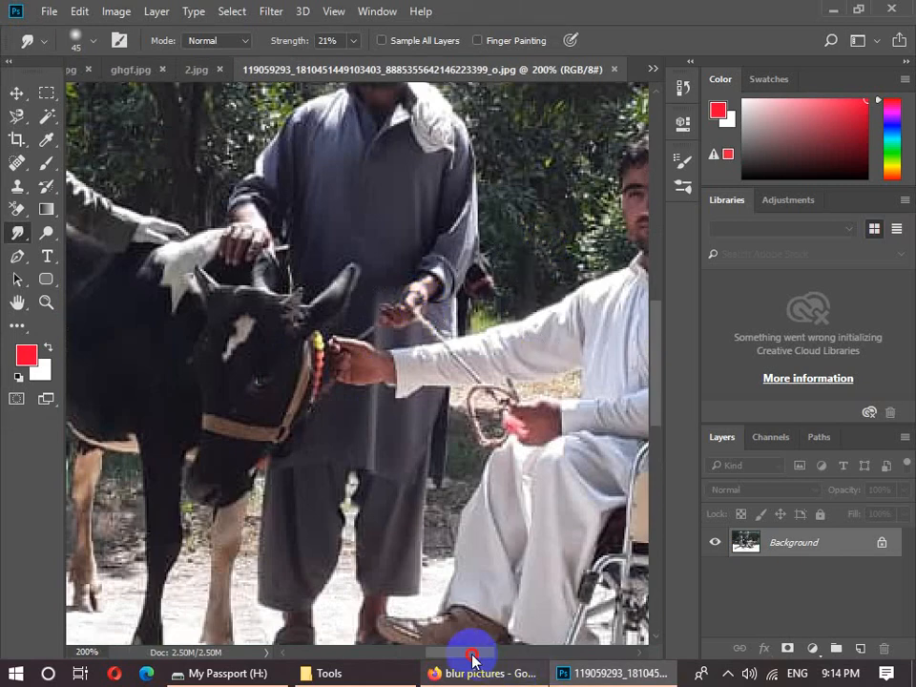
left_click_drag(471, 655, 499, 654)
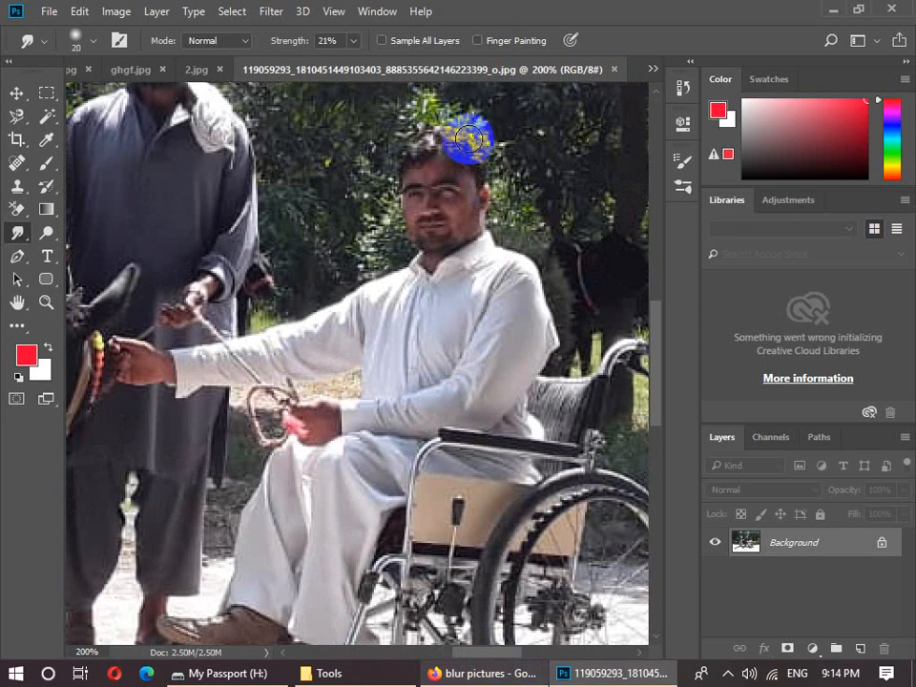
left_click(461, 140)
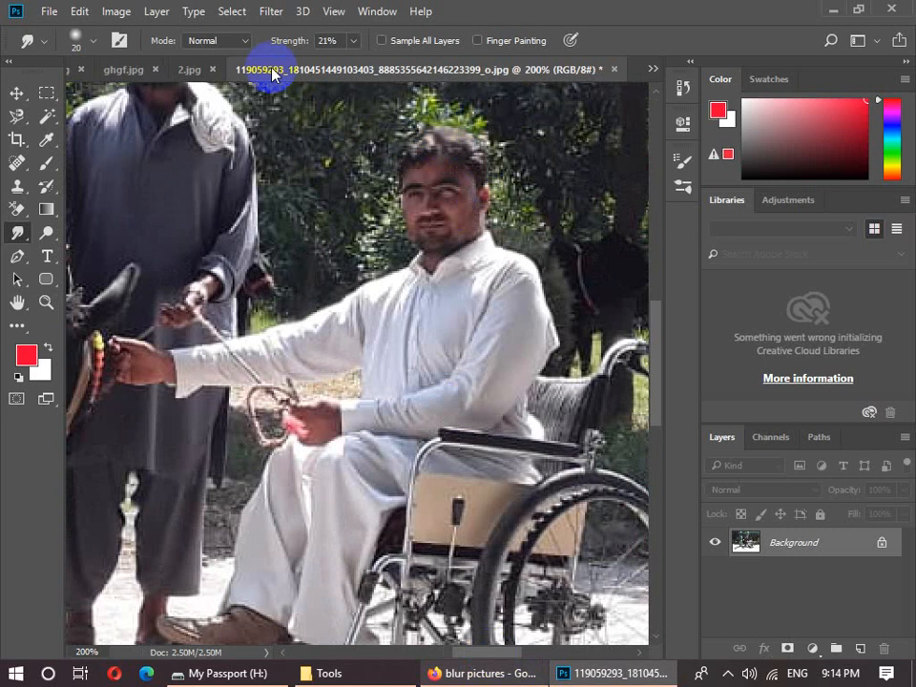
- Open the photo of the boy writing beside the melon truck from the Local folder
left_click(45, 12)
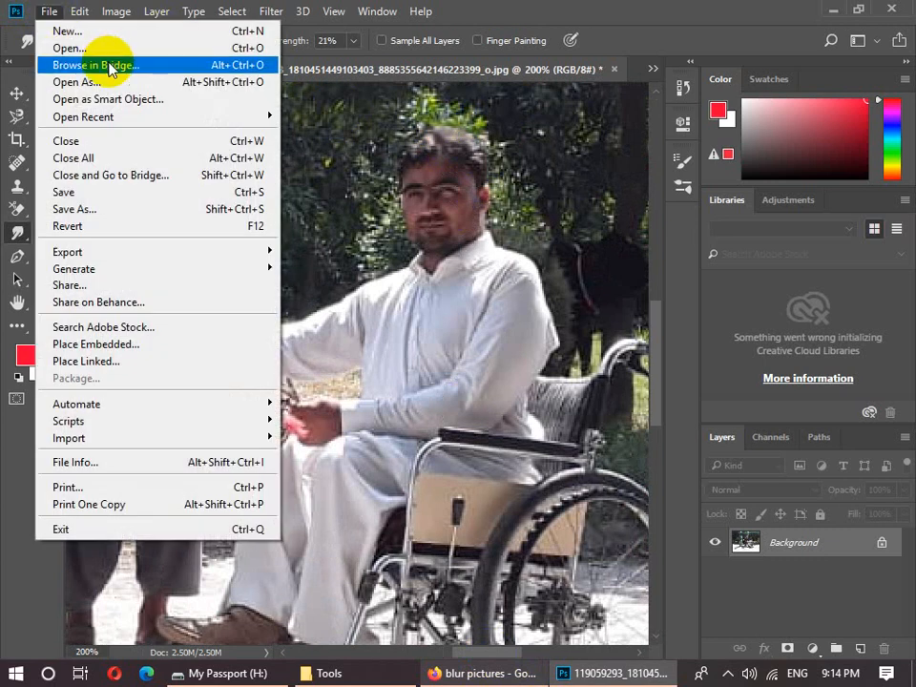
left_click(105, 45)
double_click(365, 177)
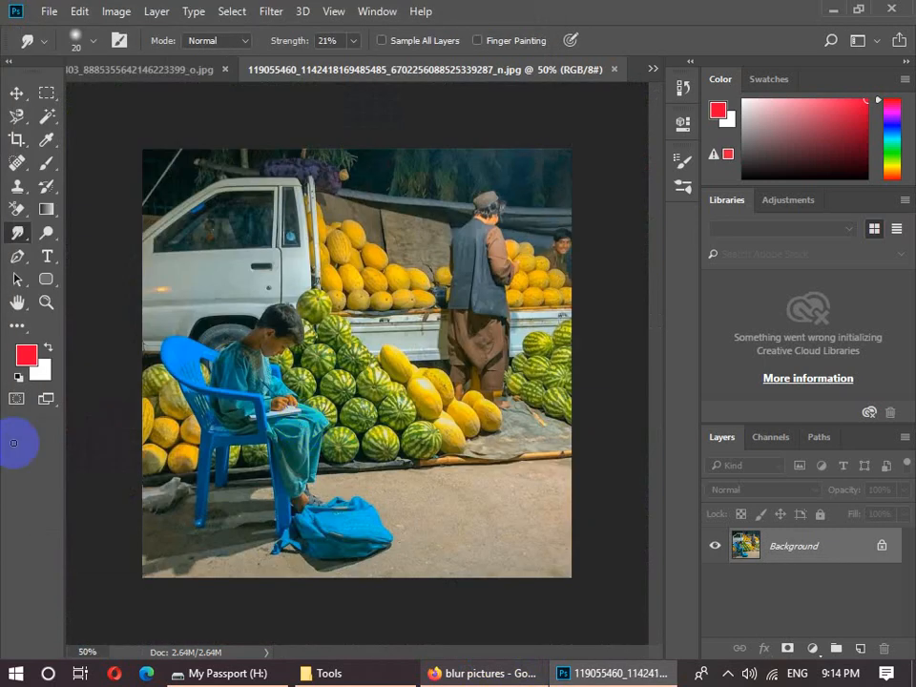
- Blur the fruit, truck and standing man around the seated boy with the Blur tool at 100% strength, finishing with a size 125 brush
key("ctrl+plus")
right_click(17, 232)
left_click(46, 232)
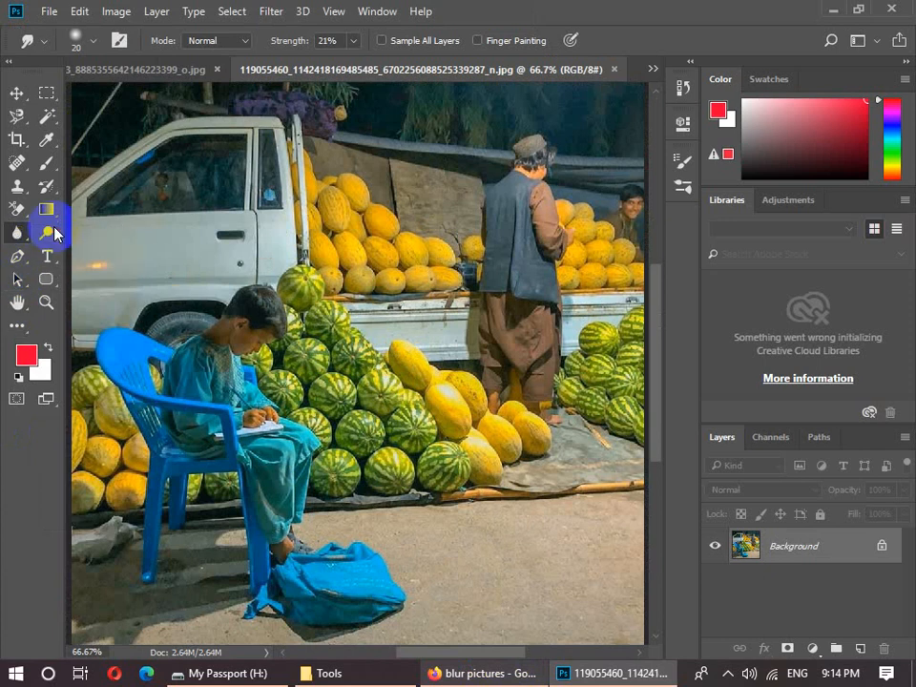
mouse_move(470, 429)
left_mouse_down()
mouse_move(395, 258)
mouse_move(581, 555)
mouse_move(492, 175)
mouse_move(414, 47)
mouse_move(399, 69)
mouse_move(272, 4)
mouse_move(455, 419)
mouse_move(390, 251)
mouse_move(452, 258)
mouse_move(497, 384)
mouse_move(407, 391)
mouse_move(399, 437)
mouse_move(366, 390)
mouse_move(412, 475)
mouse_move(551, 149)
mouse_move(583, 117)
mouse_move(547, 96)
mouse_move(560, 158)
mouse_move(492, 170)
mouse_move(468, 239)
mouse_move(370, 151)
mouse_move(355, 171)
mouse_move(296, 143)
mouse_move(101, 191)
mouse_move(356, 140)
mouse_move(236, 103)
mouse_move(345, 221)
mouse_move(669, 198)
mouse_move(438, 210)
mouse_move(385, 363)
mouse_move(425, 412)
mouse_move(403, 409)
mouse_move(397, 389)
mouse_move(45, 549)
mouse_move(84, 439)
mouse_move(76, 477)
mouse_move(97, 508)
mouse_move(86, 457)
mouse_move(88, 439)
mouse_move(101, 434)
mouse_move(99, 458)
mouse_move(50, 359)
mouse_move(112, 465)
mouse_move(142, 593)
mouse_move(112, 629)
mouse_move(128, 542)
mouse_move(93, 459)
mouse_move(148, 507)
mouse_move(193, 494)
mouse_move(204, 543)
mouse_move(229, 568)
mouse_move(214, 540)
mouse_move(219, 601)
mouse_move(395, 658)
mouse_move(515, 492)
mouse_move(401, 419)
mouse_move(331, 394)
mouse_move(302, 190)
mouse_move(421, 104)
mouse_move(59, 182)
mouse_move(64, 426)
mouse_move(67, 281)
mouse_move(566, 177)
mouse_move(531, 280)
mouse_move(232, 154)
mouse_move(292, 419)
mouse_move(280, 382)
mouse_move(301, 395)
mouse_move(329, 393)
left_mouse_up()
key("bracketright")
key("bracketright")
key("bracketright")
key("bracketright")
key("bracketright")
key("bracketright")
key("bracketright")
key("bracketleft")
key("bracketleft")
key("bracketleft")
key("bracketleft")
key("bracketleft")
key("bracketleft")
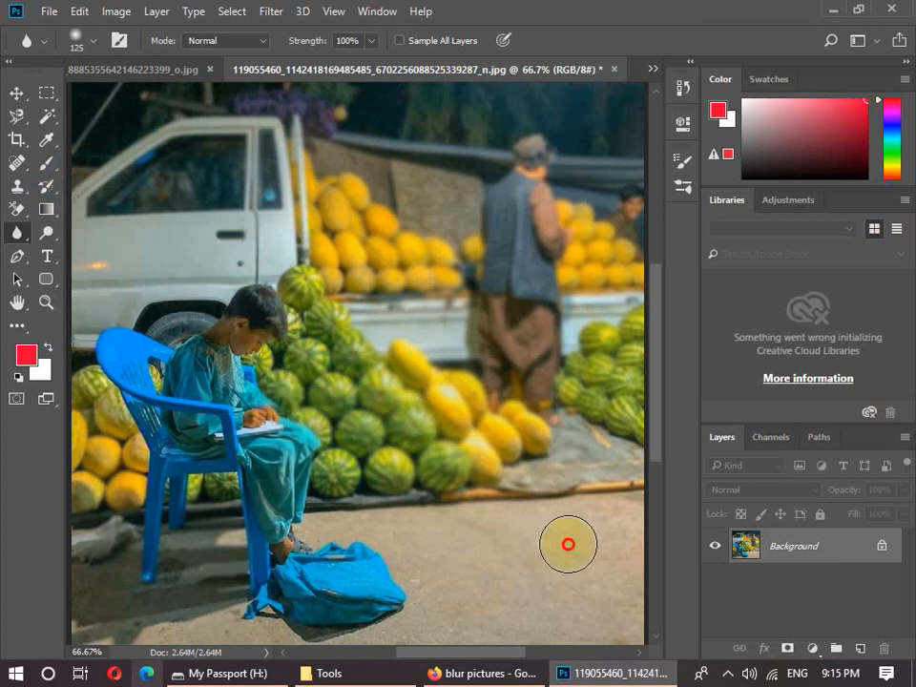
mouse_move(595, 319)
left_mouse_down()
mouse_move(554, 363)
mouse_move(494, 563)
left_mouse_up()
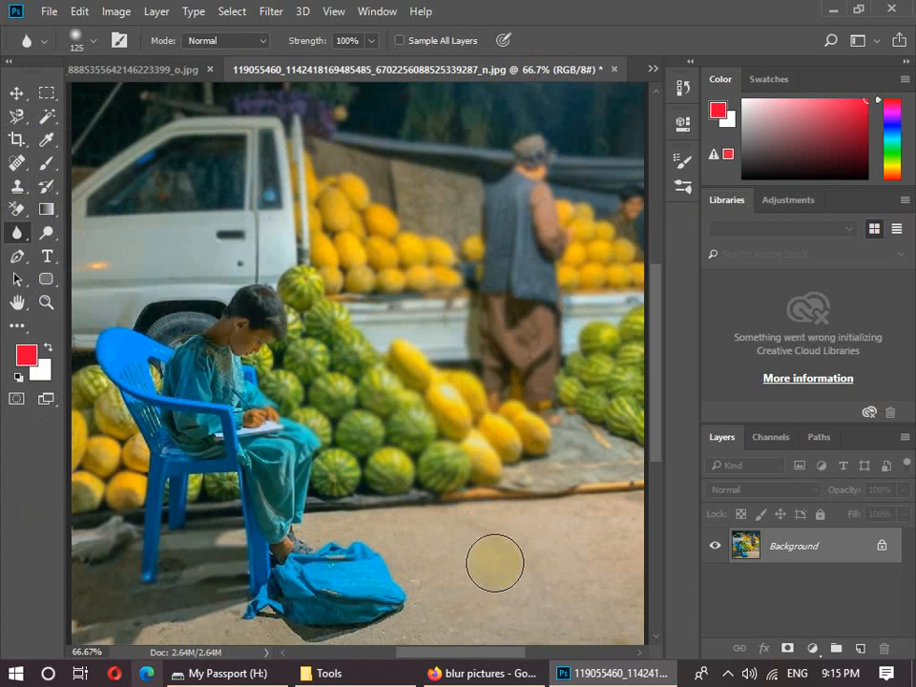
- Try the Dodge tool on the truck and dark background with Midtones range and 50% exposure, and close the melon photo
left_click(49, 231)
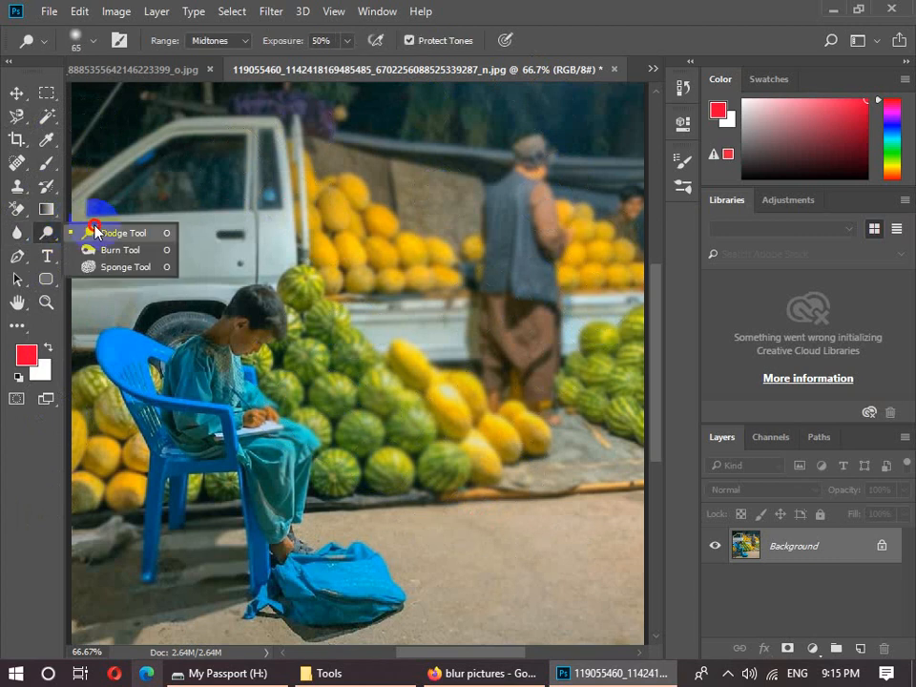
left_click(96, 233)
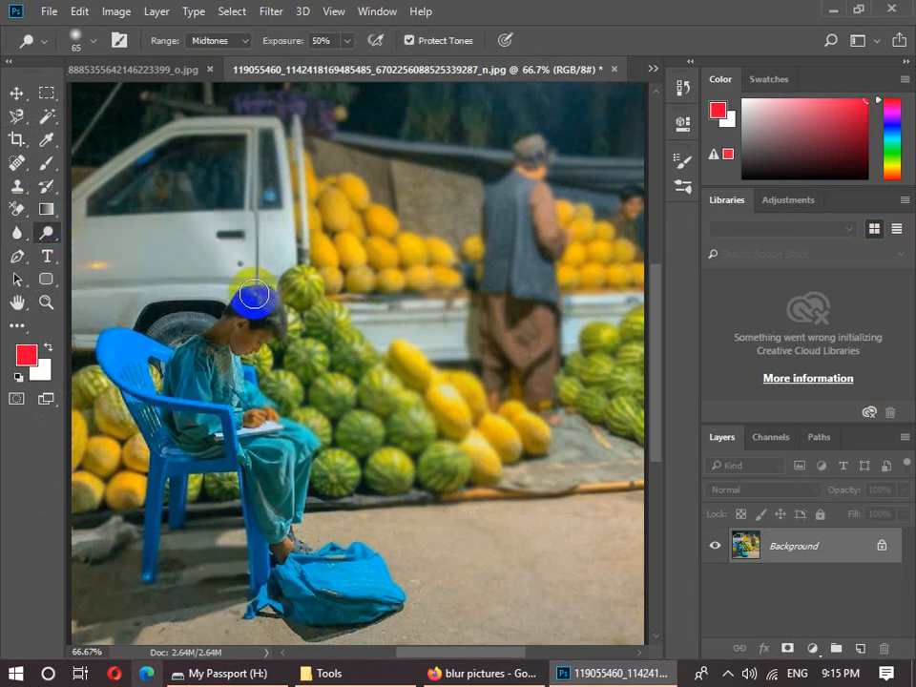
mouse_move(180, 248)
left_mouse_down()
mouse_move(175, 260)
mouse_move(183, 214)
mouse_move(215, 255)
left_mouse_up()
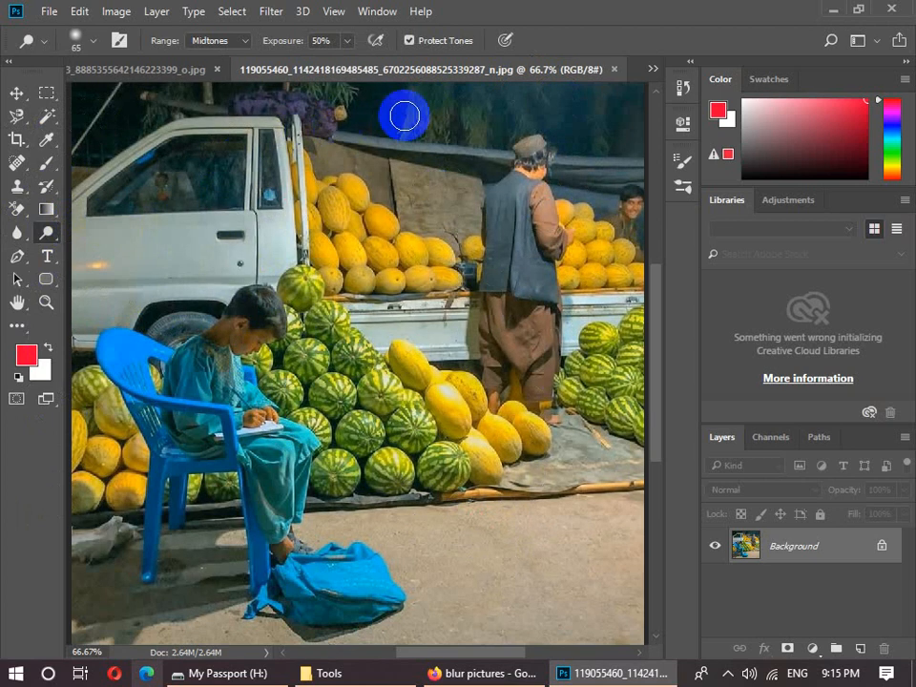
mouse_move(403, 102)
left_mouse_down()
mouse_move(351, 108)
mouse_move(389, 121)
mouse_move(398, 117)
mouse_move(355, 109)
mouse_move(420, 120)
mouse_move(453, 112)
mouse_move(598, 114)
mouse_move(613, 129)
mouse_move(557, 134)
mouse_move(297, 91)
mouse_move(390, 115)
mouse_move(317, 109)
mouse_move(260, 127)
mouse_move(114, 119)
mouse_move(109, 149)
mouse_move(129, 112)
mouse_move(86, 140)
mouse_move(115, 115)
mouse_move(99, 167)
mouse_move(140, 186)
mouse_move(218, 163)
mouse_move(139, 194)
mouse_move(308, 299)
mouse_move(231, 469)
mouse_move(352, 132)
mouse_move(368, 72)
mouse_move(341, 65)
mouse_move(611, 74)
left_mouse_up()
left_click(611, 74)
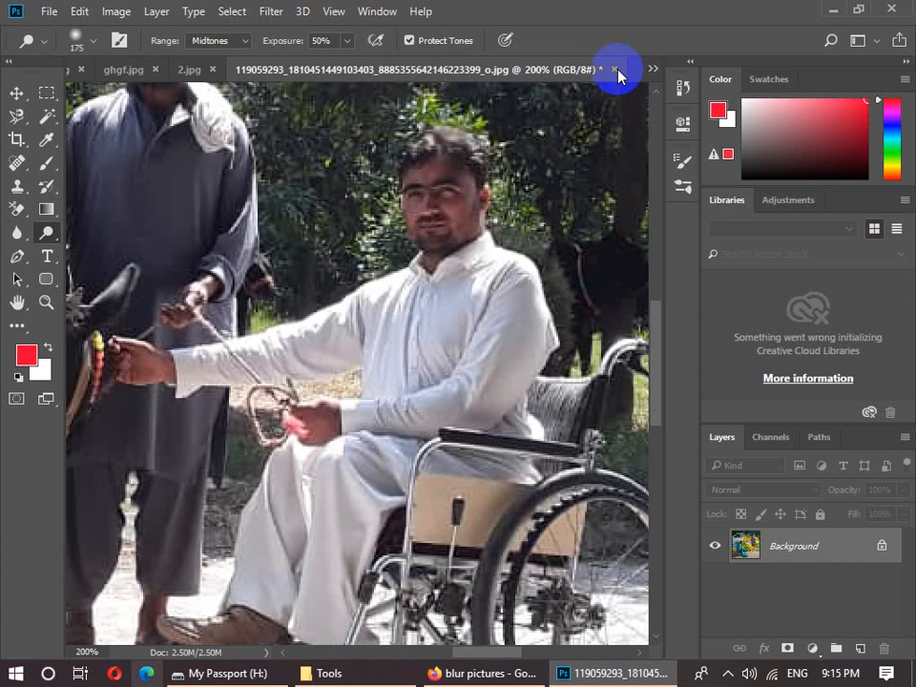
- Try dodging the face of the man in the wheelchair with a size 175 brush at 50% exposure, and undo the change
left_click(439, 220)
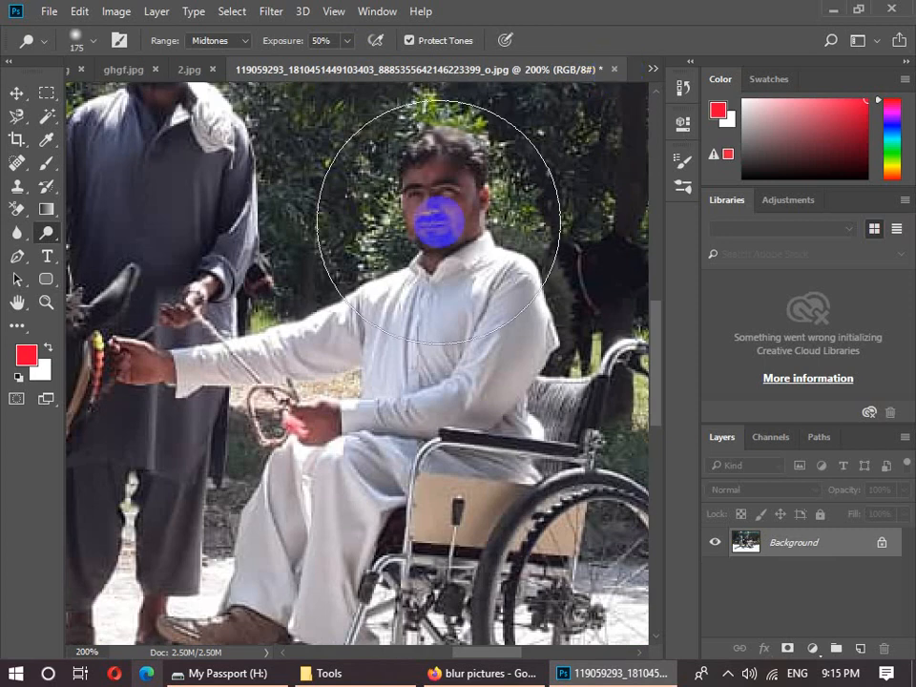
key("ctrl+z")
left_click_drag(436, 222, 427, 242)
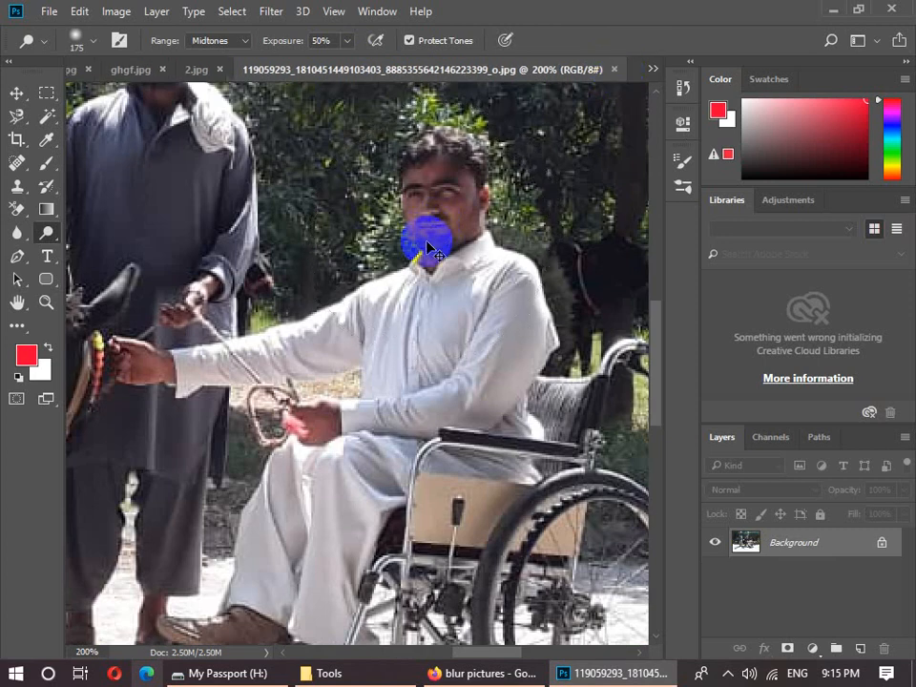
- Dodge the trees behind the men and cow with a size 175 brush, Midtones range and 50% exposure
key("ctrl+minus")
key("ctrl+minus")
mouse_move(353, 214)
left_mouse_down()
mouse_move(395, 197)
mouse_move(457, 201)
mouse_move(422, 203)
mouse_move(411, 182)
mouse_move(434, 172)
mouse_move(490, 181)
mouse_move(501, 220)
mouse_move(486, 302)
mouse_move(417, 228)
mouse_move(425, 145)
mouse_move(374, 186)
mouse_move(375, 218)
mouse_move(346, 253)
mouse_move(449, 311)
mouse_move(442, 279)
mouse_move(464, 303)
mouse_move(495, 284)
mouse_move(495, 247)
mouse_move(528, 195)
mouse_move(563, 168)
mouse_move(595, 216)
mouse_move(584, 272)
mouse_move(516, 182)
mouse_move(512, 163)
mouse_move(484, 250)
mouse_move(423, 159)
mouse_move(365, 150)
mouse_move(289, 184)
mouse_move(211, 164)
mouse_move(120, 169)
mouse_move(110, 193)
mouse_move(82, 140)
mouse_move(112, 293)
mouse_move(55, 260)
left_mouse_up()
left_click(56, 247)
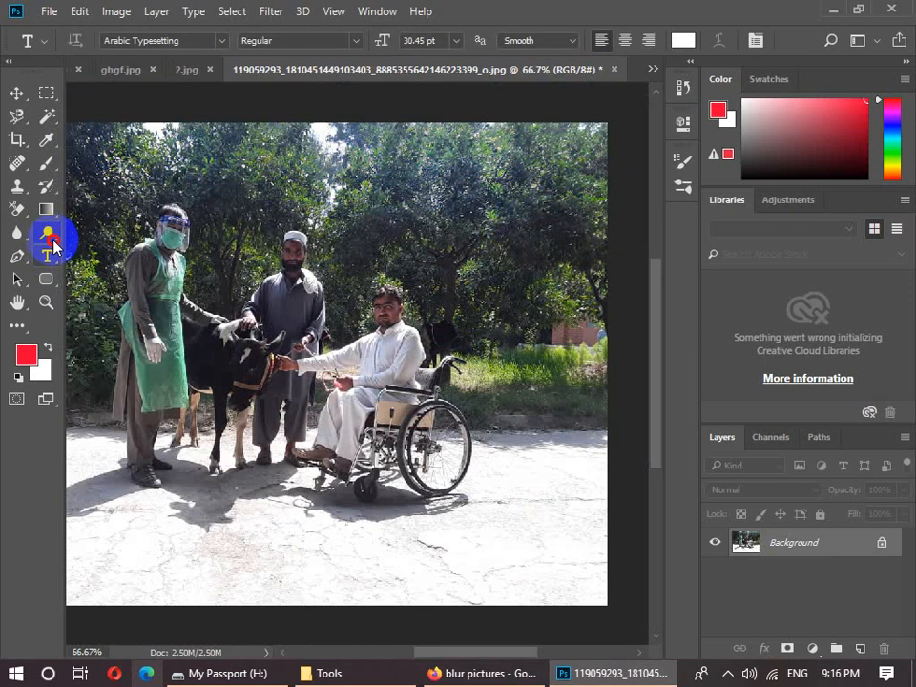
- Darken the trees in the wheelchair photo with the Burn tool at Midtones and 50% exposure, using brush sizes 70 and 125
left_click(52, 238)
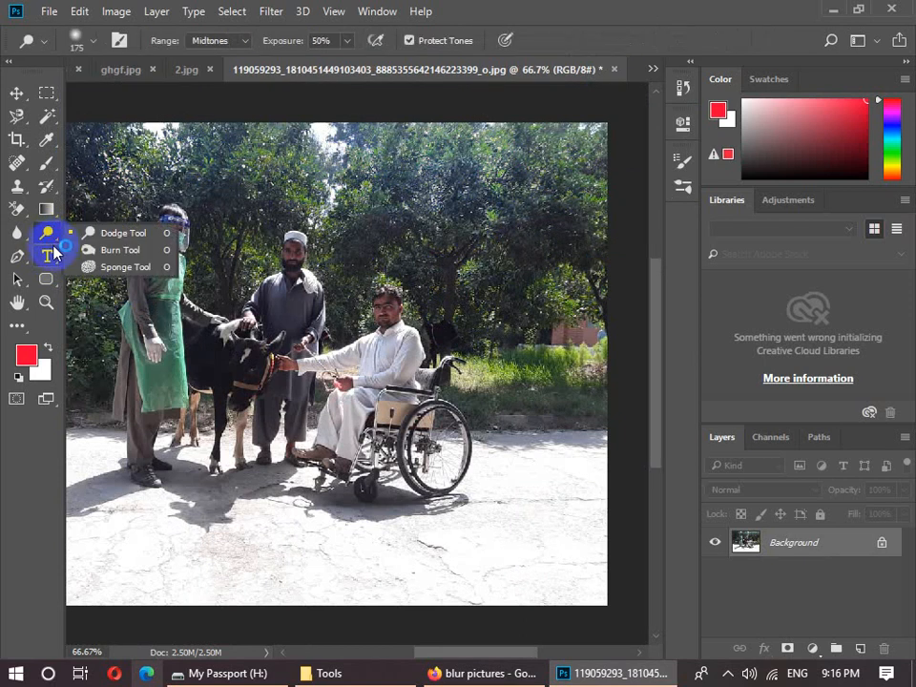
left_click(107, 249)
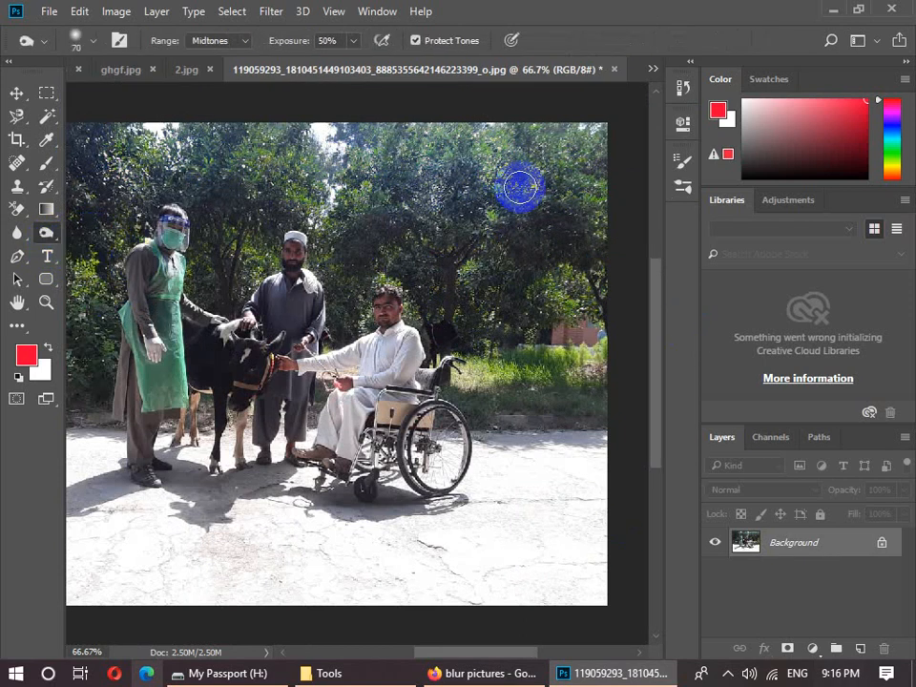
mouse_move(521, 188)
left_mouse_down()
mouse_move(483, 182)
mouse_move(503, 225)
mouse_move(459, 208)
mouse_move(418, 149)
mouse_move(563, 148)
mouse_move(586, 180)
mouse_move(587, 233)
mouse_move(475, 138)
mouse_move(418, 128)
mouse_move(376, 154)
mouse_move(359, 186)
mouse_move(295, 171)
left_mouse_up()
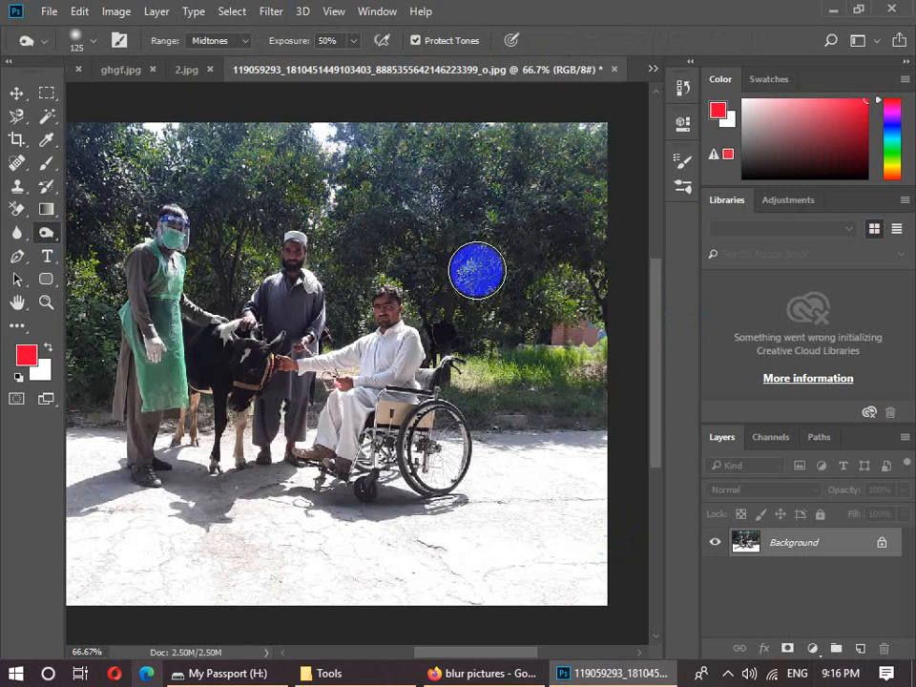
mouse_move(476, 269)
left_mouse_down()
mouse_move(154, 139)
mouse_move(161, 140)
mouse_move(141, 184)
mouse_move(138, 164)
mouse_move(90, 298)
mouse_move(97, 365)
left_mouse_up()
- Burn the bright cracked pavement in the foreground at 50% exposure, enlarging the brush from 125 to 300
mouse_move(176, 572)
left_mouse_down()
mouse_move(236, 581)
mouse_move(183, 555)
mouse_move(286, 572)
mouse_move(410, 566)
mouse_move(286, 570)
mouse_move(301, 559)
mouse_move(471, 568)
mouse_move(490, 580)
mouse_move(282, 562)
mouse_move(479, 558)
mouse_move(546, 488)
mouse_move(531, 458)
left_mouse_up()
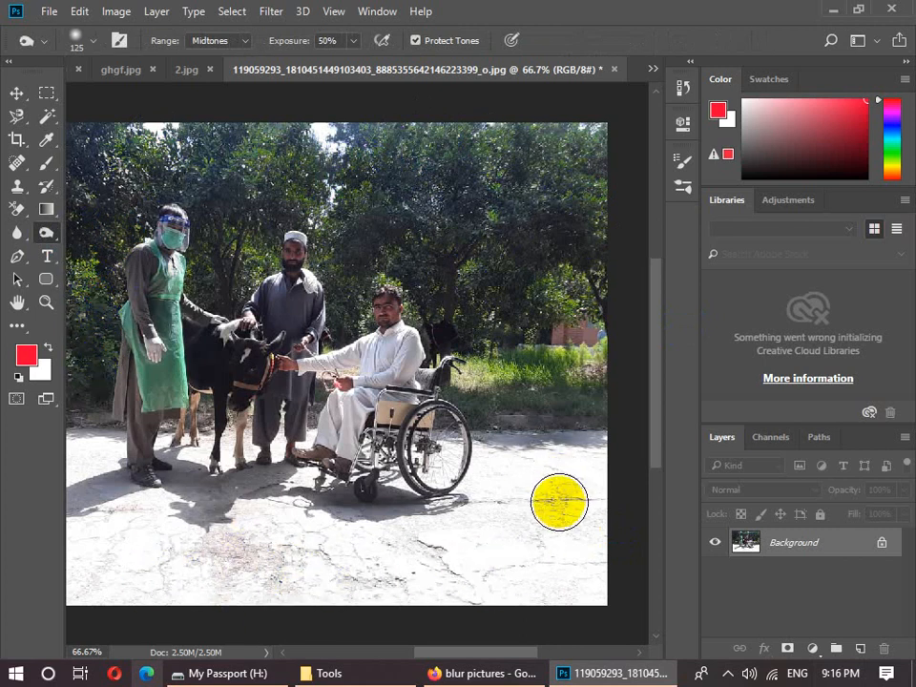
mouse_move(505, 515)
left_mouse_down()
mouse_move(513, 481)
mouse_move(541, 521)
mouse_move(525, 555)
mouse_move(523, 526)
mouse_move(512, 550)
mouse_move(482, 541)
mouse_move(223, 554)
mouse_move(86, 516)
mouse_move(208, 585)
mouse_move(245, 580)
left_mouse_up()
key("bracketright")
key("bracketright")
key("bracketright")
key("bracketright")
key("bracketright")
mouse_move(434, 603)
left_mouse_down()
mouse_move(449, 591)
mouse_move(424, 585)
mouse_move(437, 572)
left_mouse_up()
mouse_move(547, 522)
left_mouse_down()
mouse_move(554, 499)
mouse_move(521, 563)
mouse_move(501, 540)
left_mouse_up()
mouse_move(553, 499)
left_mouse_down()
mouse_move(469, 547)
mouse_move(416, 548)
left_mouse_up()
mouse_move(153, 543)
left_mouse_down()
mouse_move(125, 549)
mouse_move(129, 536)
left_mouse_up()
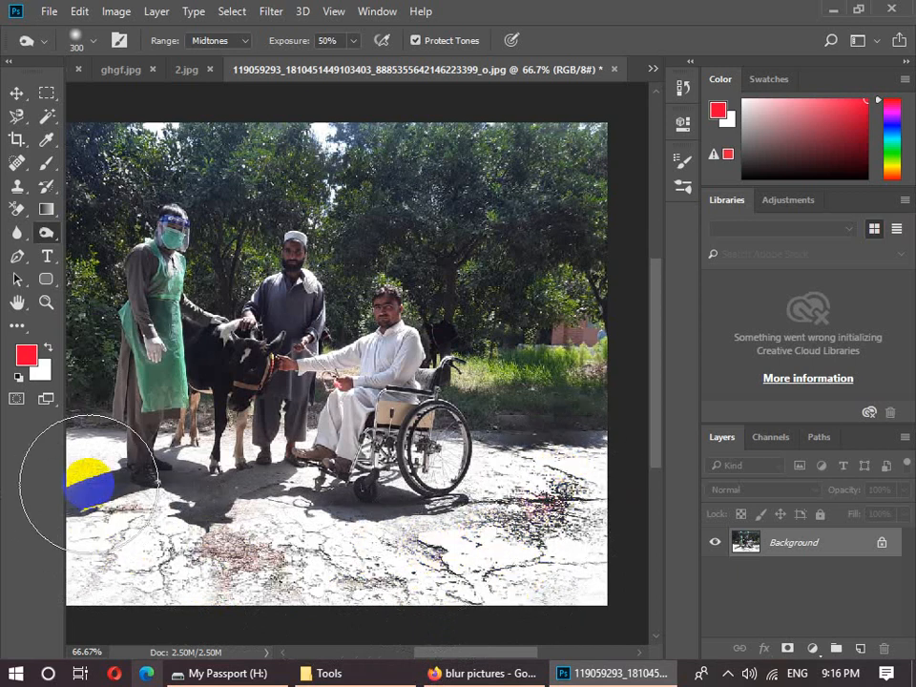
- Burn the ground beside the feet of the person in the green apron with a size 150 brush, and reduce the brush to 90
key("bracketleft")
key("bracketleft")
key("bracketleft")
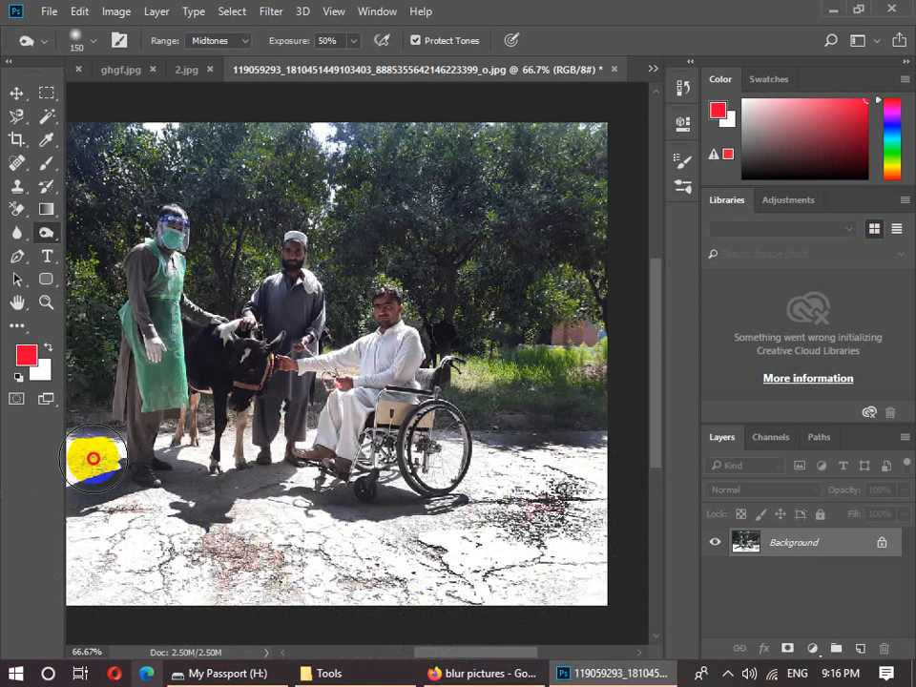
key("bracketleft")
key("bracketleft")
key("bracketleft")
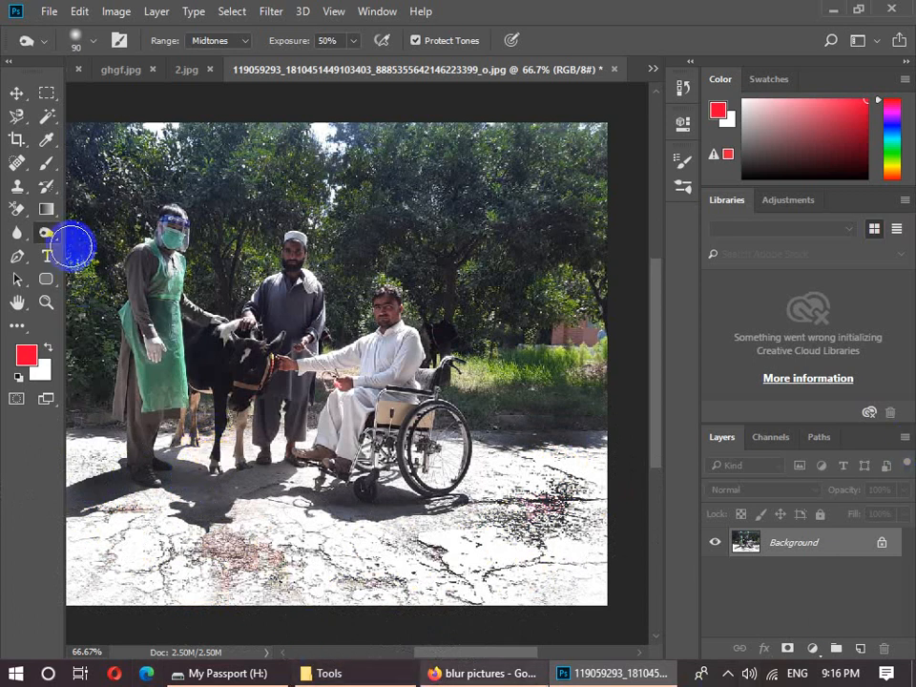
- Desaturate the green apron with the Sponge tool, using a size 65 brush at 50% flow
right_click(54, 241)
left_click(92, 269)
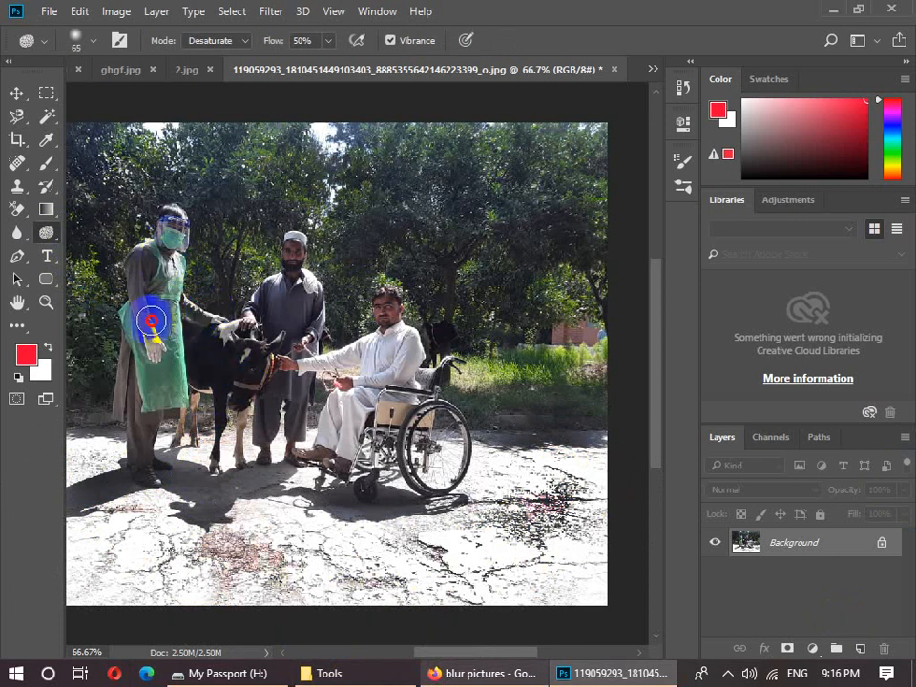
left_click_drag(151, 321, 153, 417)
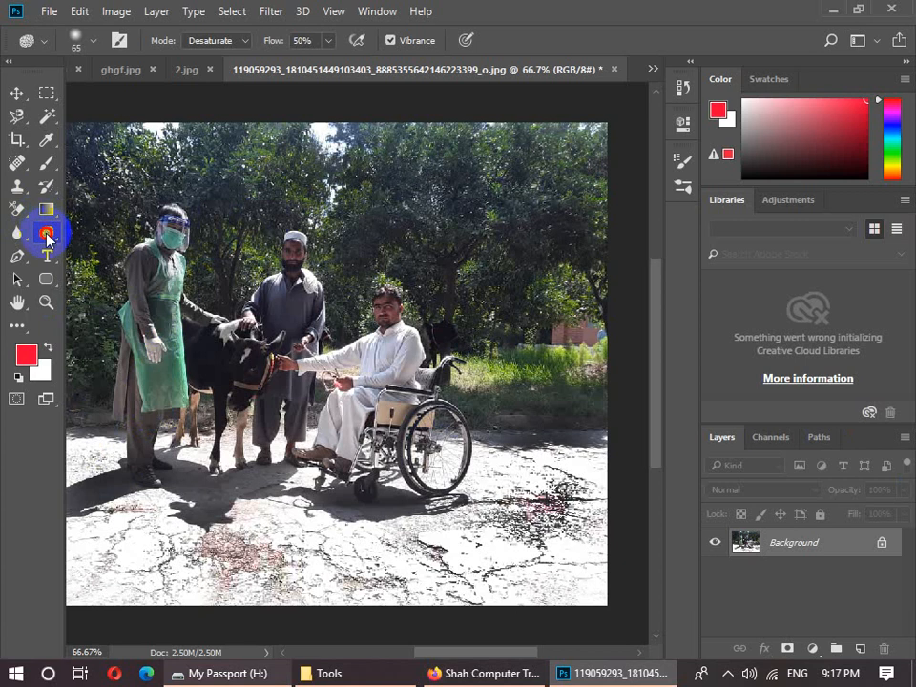
right_click(48, 237)
left_click(92, 270)
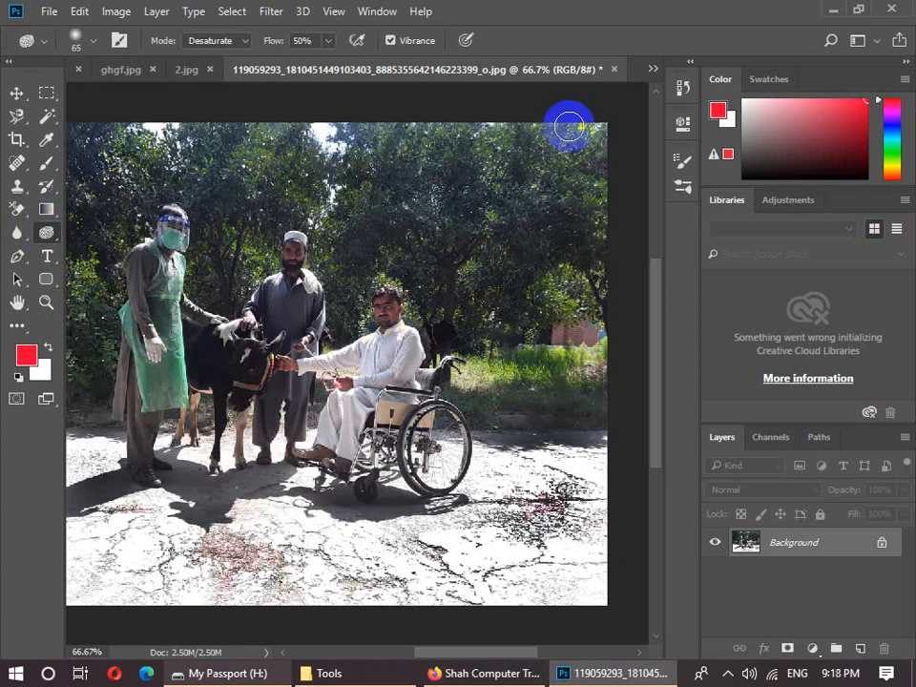
- Close the wheelchair photo and 2.jpg without saving their changes, and close ghgf.jpg
left_click(615, 70)
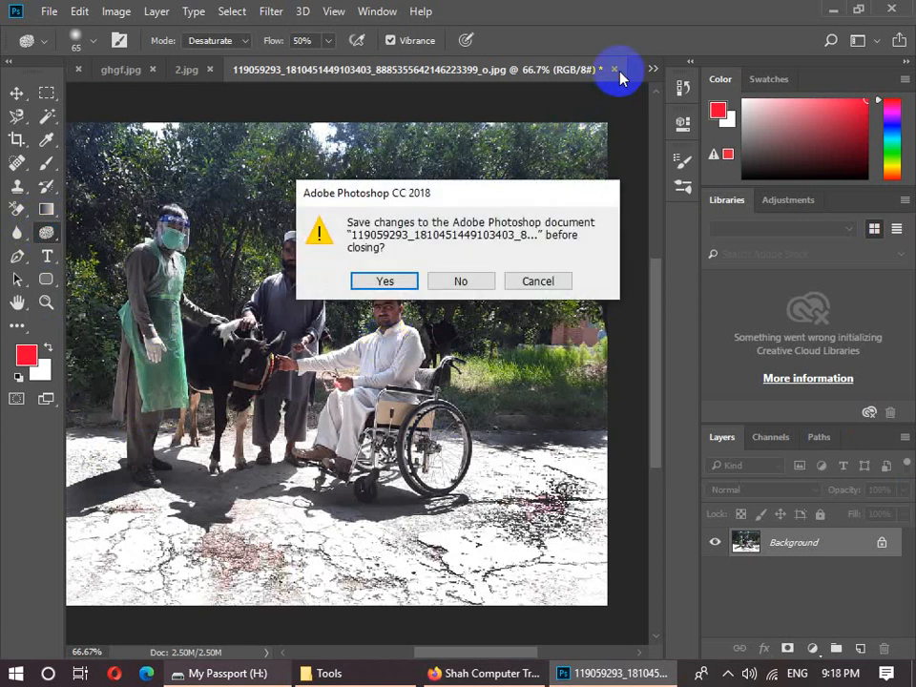
left_click(461, 280)
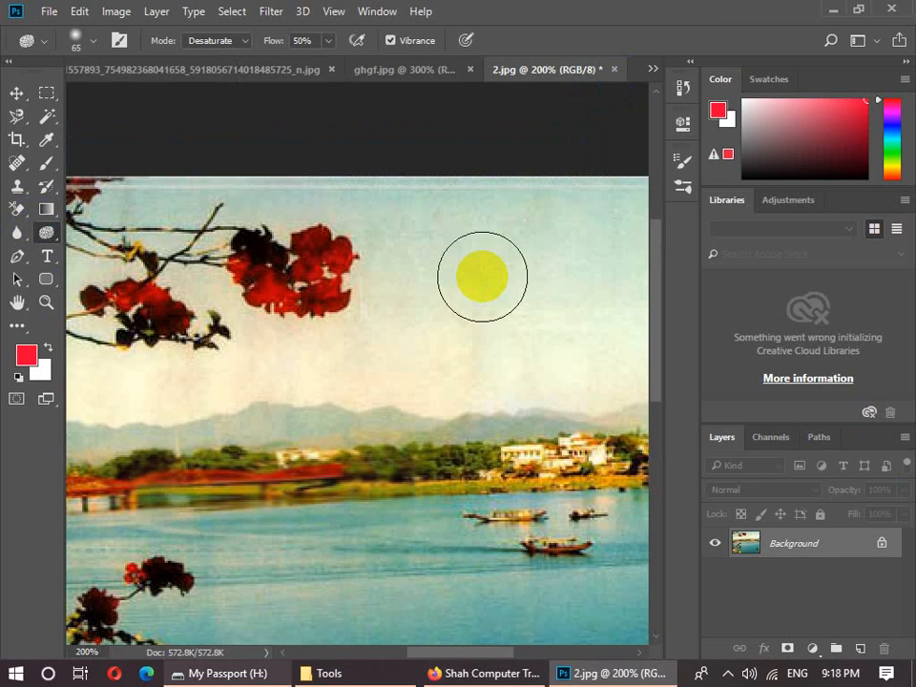
left_click(615, 71)
left_click(465, 276)
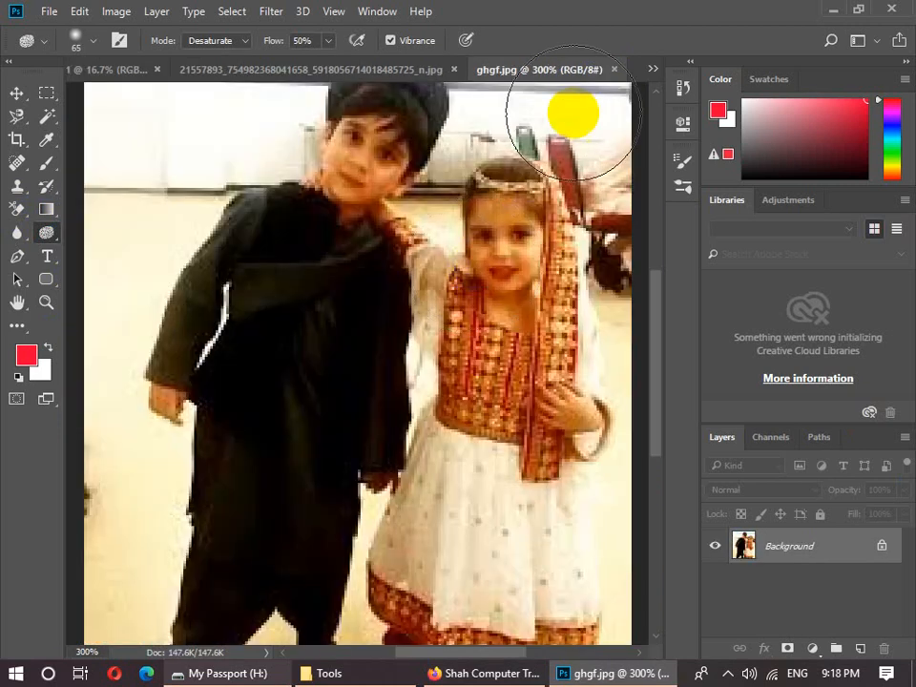
left_click(614, 69)
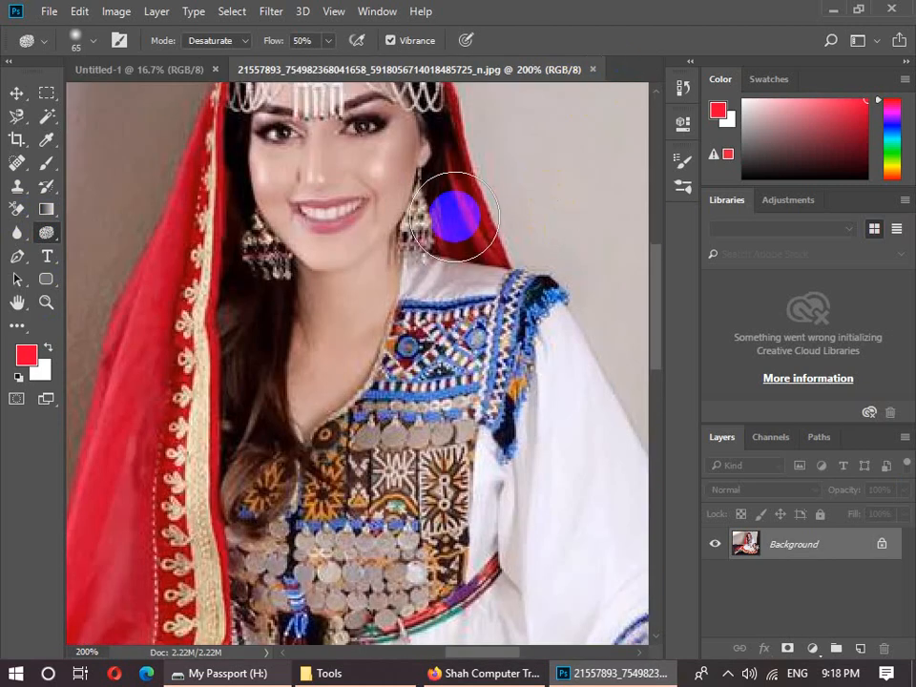
- Desaturate the woman's face and neck with the Sponge tool at 100% flow, finishing with a size 30 brush
key("ctrl+minus")
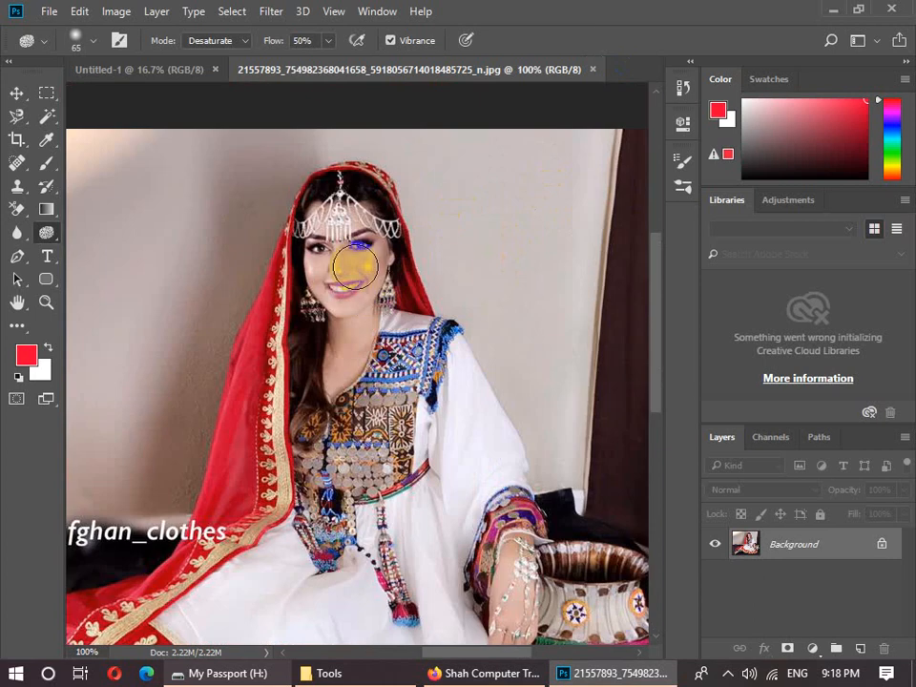
left_click(304, 327)
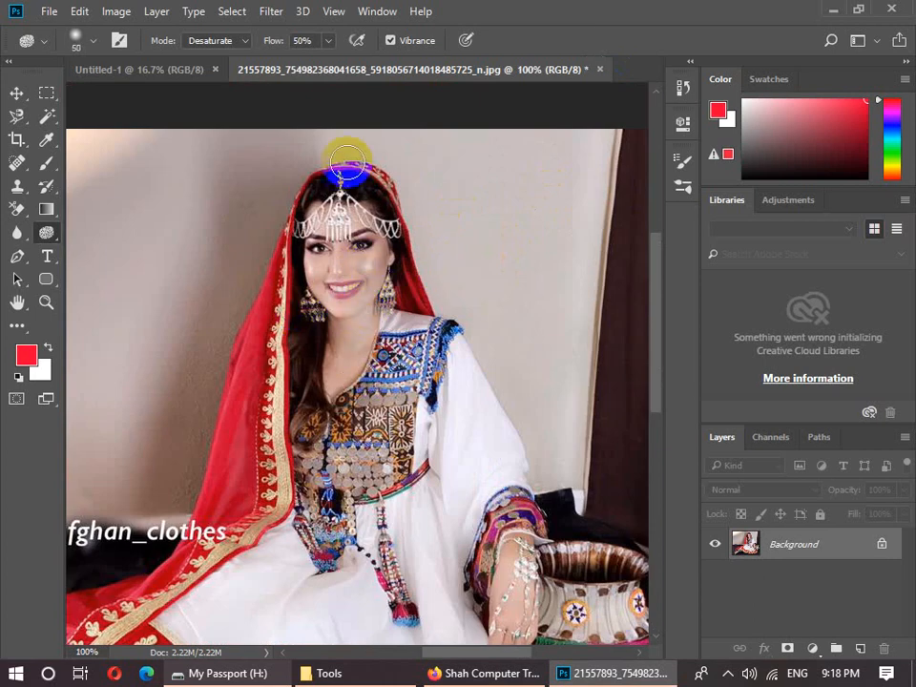
left_click(327, 40)
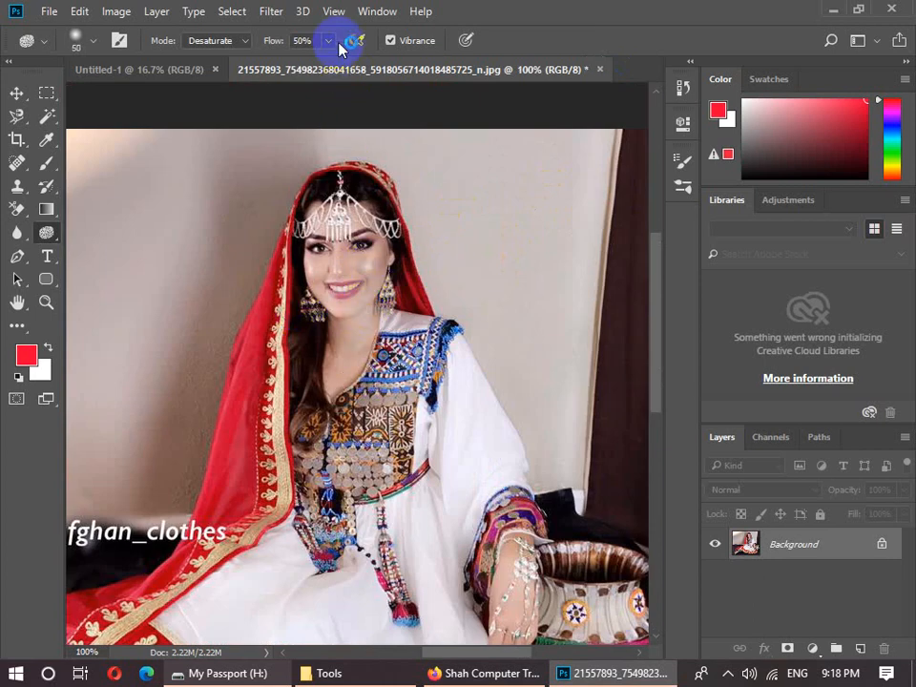
left_click(375, 275)
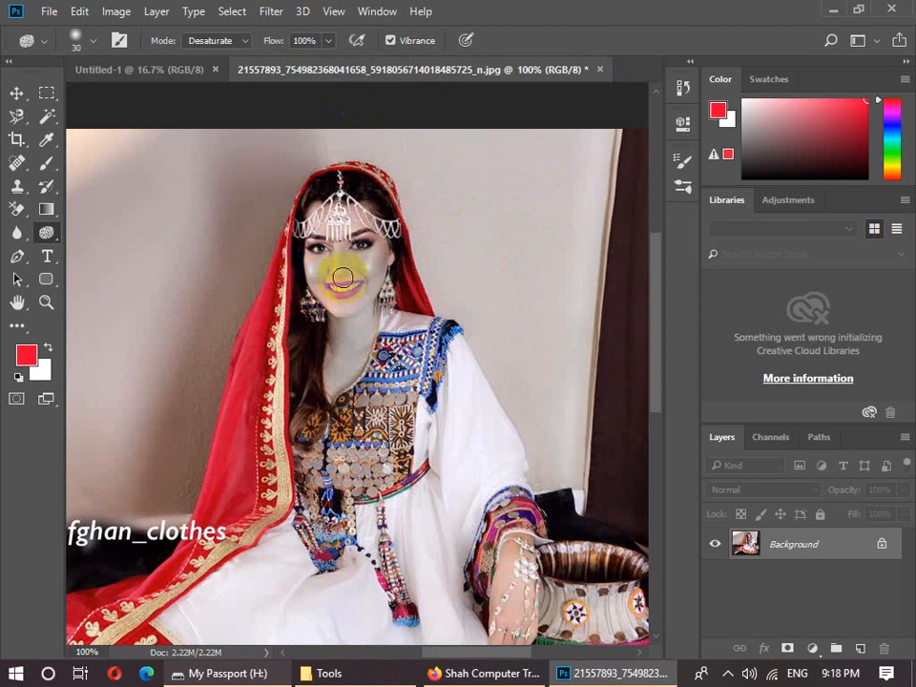
key("ctrl+plus")
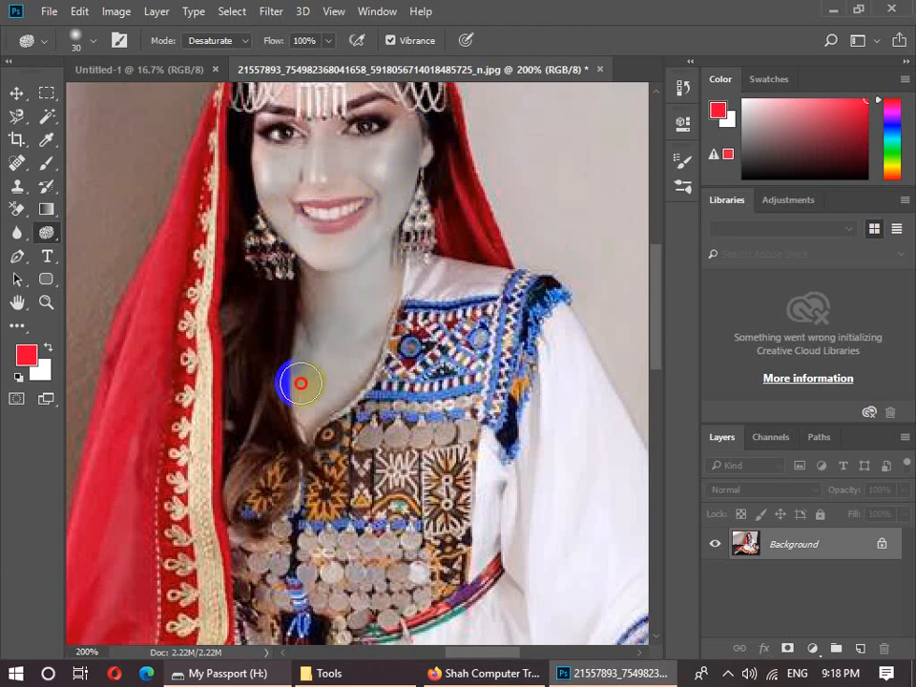
mouse_move(301, 383)
left_mouse_down()
mouse_move(358, 363)
mouse_move(375, 279)
left_mouse_up()
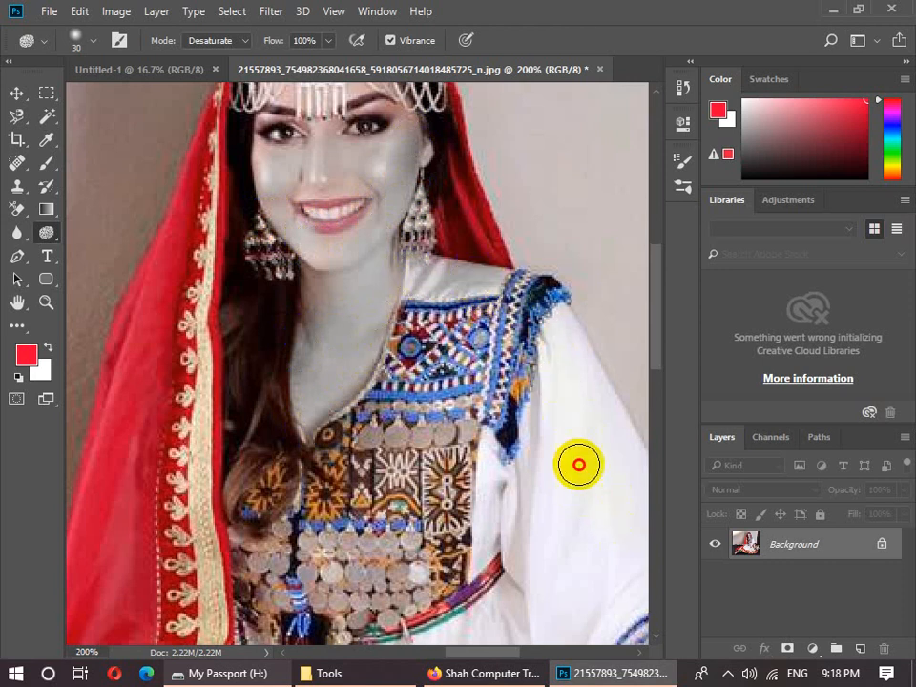
- Enlarge the sponge brush to 100 and desaturate the woman's white dress, embroidery and surrounding areas
key("bracketright")
key("bracketright")
key("bracketright")
key("bracketright")
key("bracketright")
key("bracketright")
key("bracketright")
mouse_move(562, 462)
left_mouse_down()
mouse_move(494, 328)
mouse_move(601, 623)
mouse_move(551, 484)
mouse_move(355, 514)
mouse_move(147, 418)
mouse_move(120, 243)
mouse_move(167, 505)
mouse_move(355, 270)
left_mouse_up()
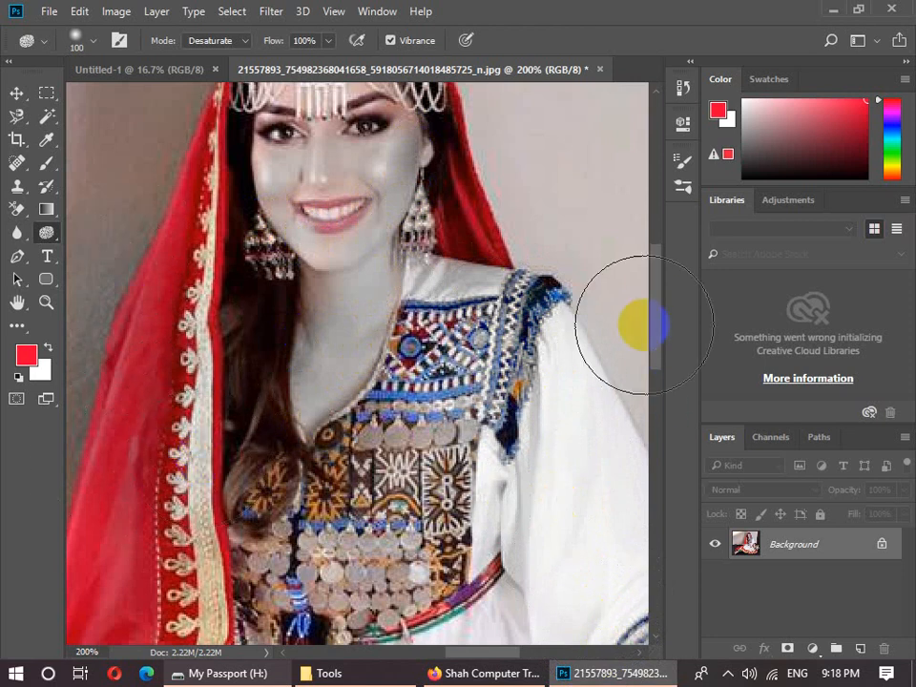
- Desaturate the woman's forehead and the skin around her eyes and mouth, reducing the brush to sizes 15 and 10
left_click_drag(654, 292, 654, 244)
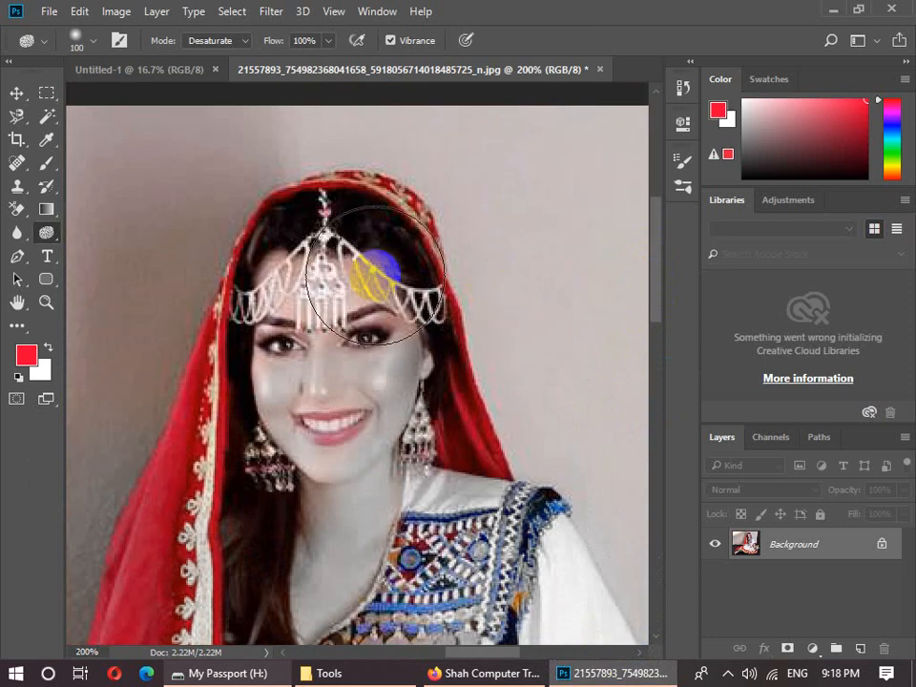
key("bracketleft")
key("bracketleft")
key("bracketleft")
key("bracketleft")
mouse_move(339, 273)
left_mouse_down()
mouse_move(281, 265)
mouse_move(273, 279)
mouse_move(253, 279)
mouse_move(257, 295)
mouse_move(309, 258)
mouse_move(421, 298)
mouse_move(413, 338)
mouse_move(417, 322)
mouse_move(347, 264)
mouse_move(309, 268)
mouse_move(262, 297)
mouse_move(333, 366)
mouse_move(341, 344)
mouse_move(370, 353)
left_mouse_up()
key("bracketleft")
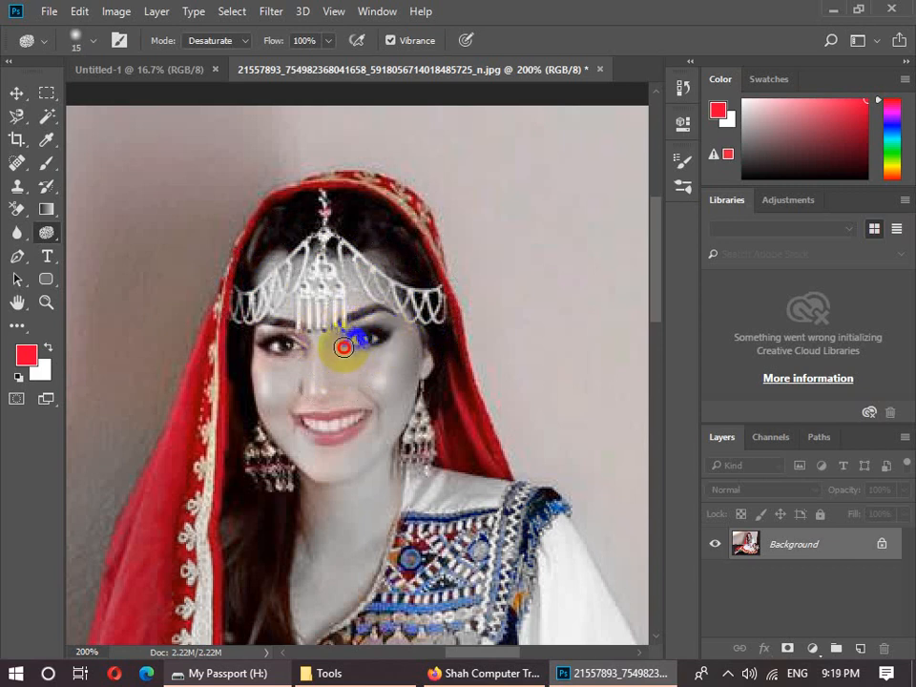
mouse_move(255, 335)
left_mouse_down()
mouse_move(275, 406)
mouse_move(313, 456)
left_mouse_up()
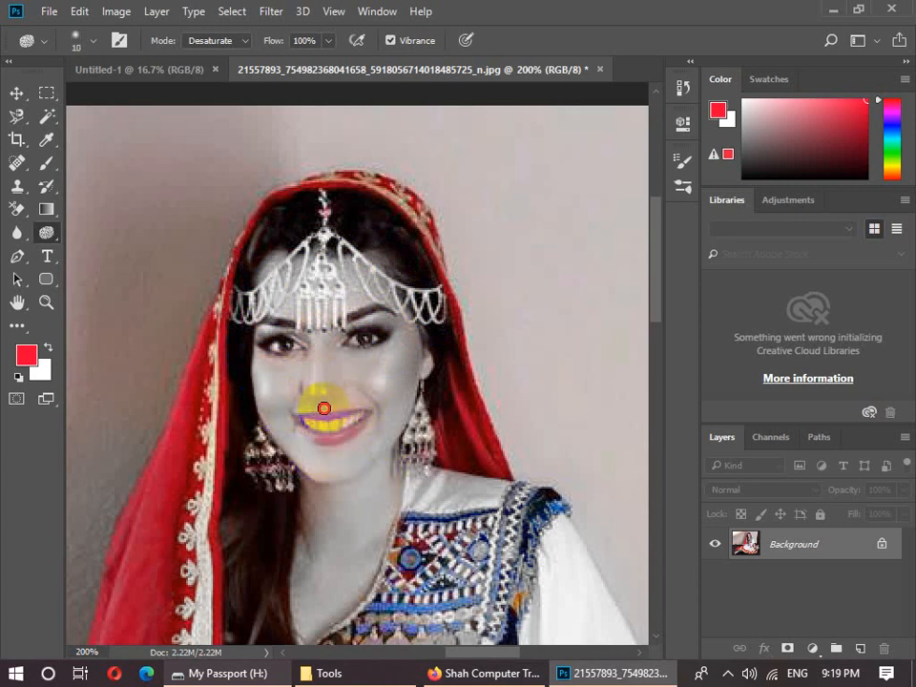
mouse_move(296, 387)
left_mouse_down()
mouse_move(251, 391)
mouse_move(383, 375)
left_mouse_up()
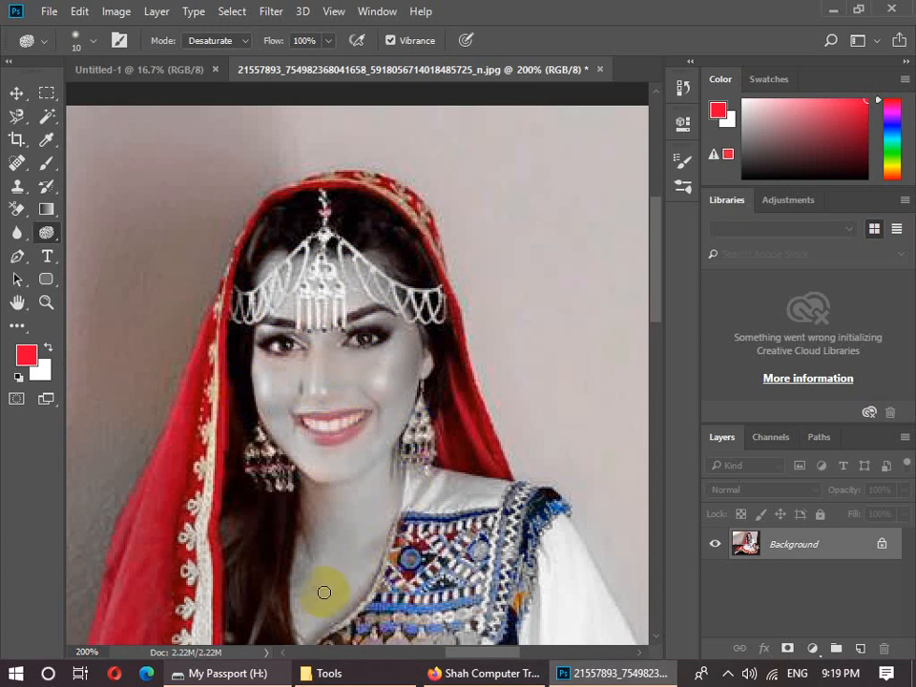
- Open the photo of the five apples in the orchard from the Local folder
left_click_drag(665, 289, 665, 391)
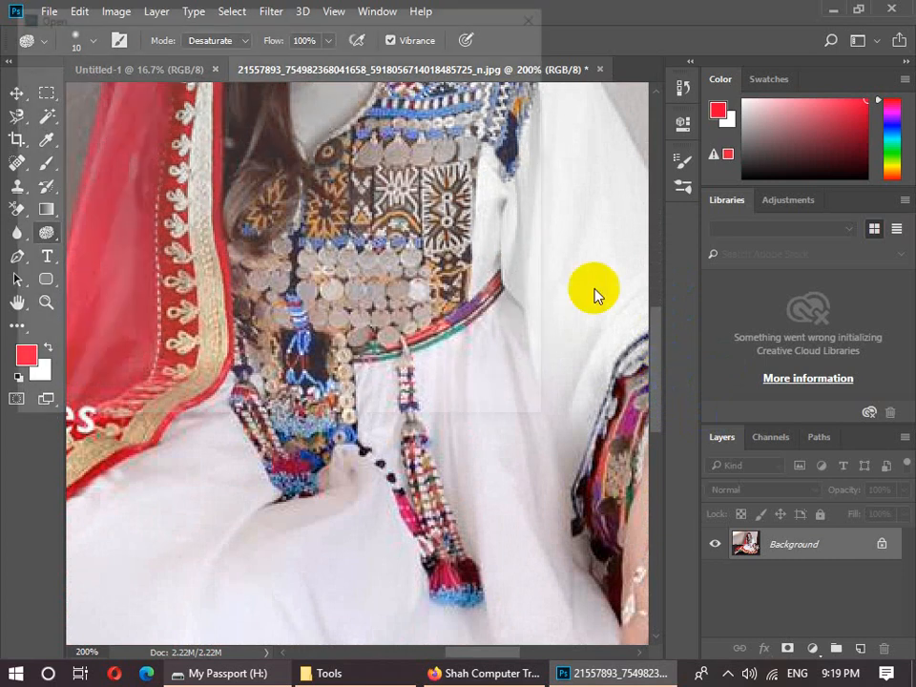
key("ctrl+o")
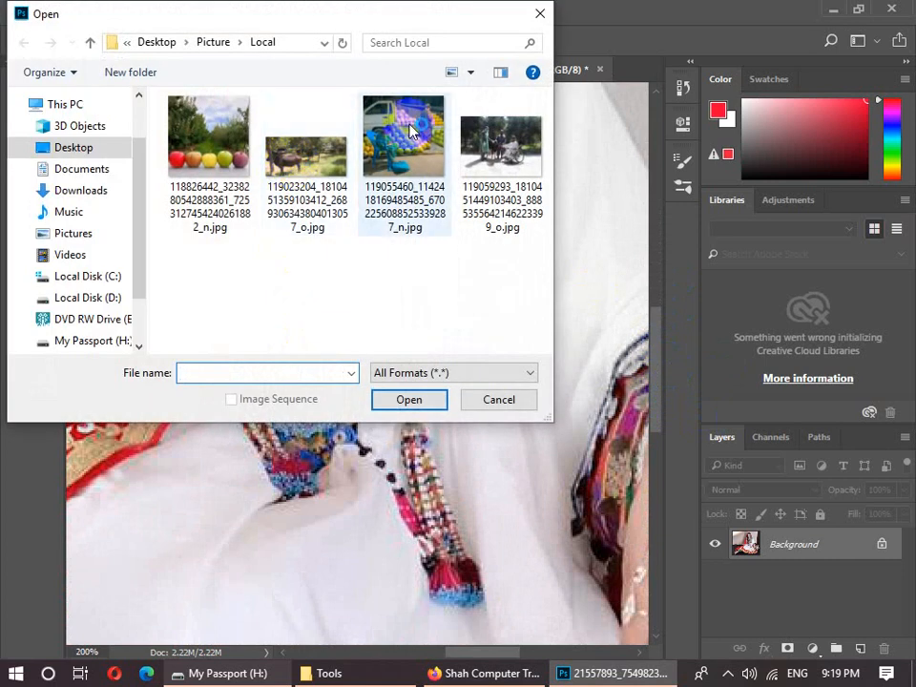
double_click(209, 137)
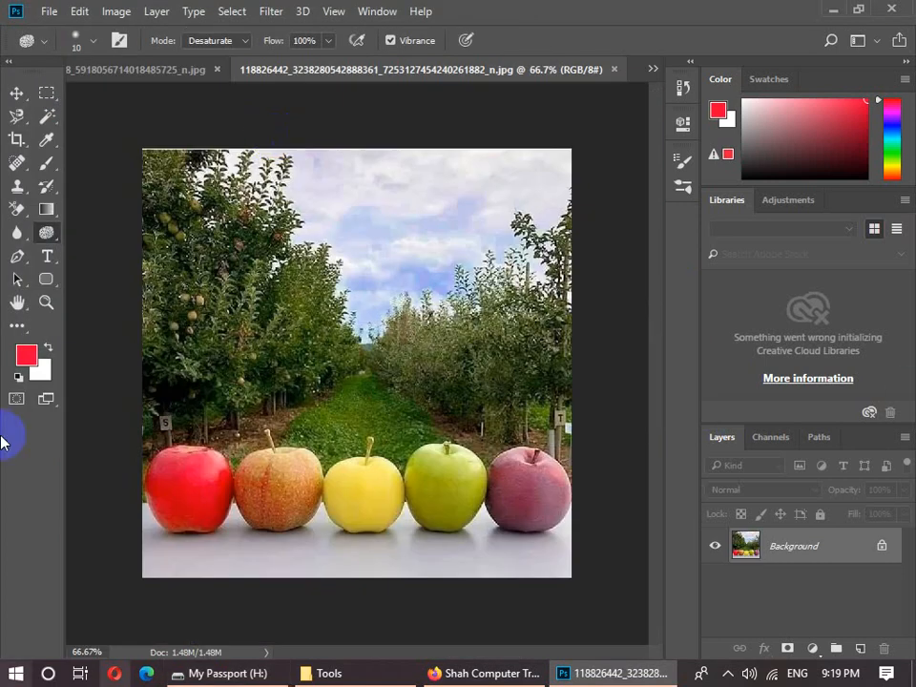
- Desaturate the green apple and the red apple with a size 70 sponge brush at 100% flow
key("ctrl+plus")
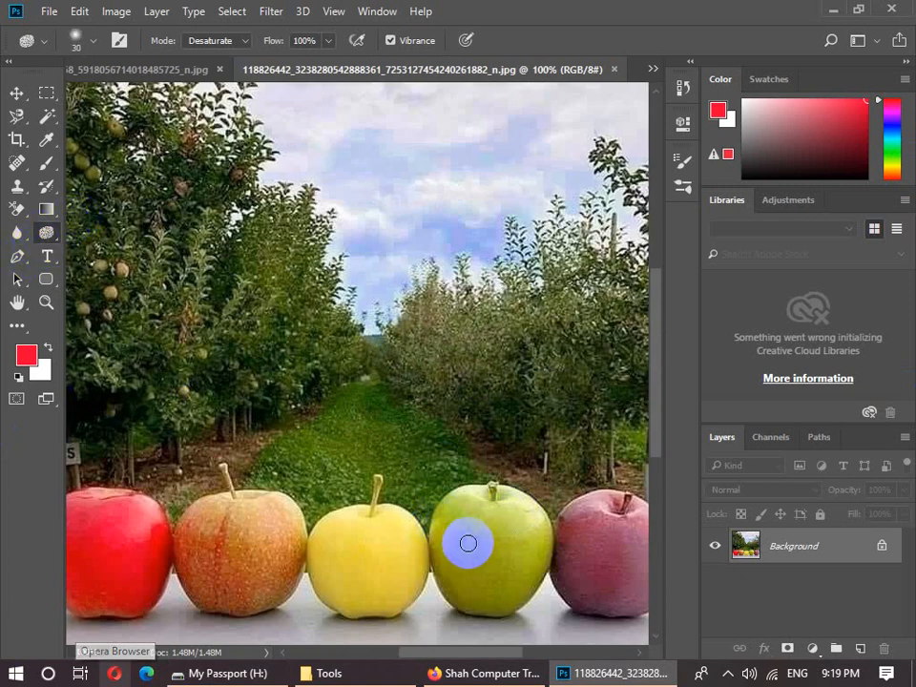
key("bracketright")
key("bracketright")
key("bracketright")
key("bracketright")
mouse_move(468, 547)
left_mouse_down()
mouse_move(524, 522)
mouse_move(515, 536)
mouse_move(488, 542)
mouse_move(491, 572)
mouse_move(466, 573)
mouse_move(439, 520)
mouse_move(534, 531)
mouse_move(523, 543)
mouse_move(526, 582)
mouse_move(488, 582)
left_mouse_up()
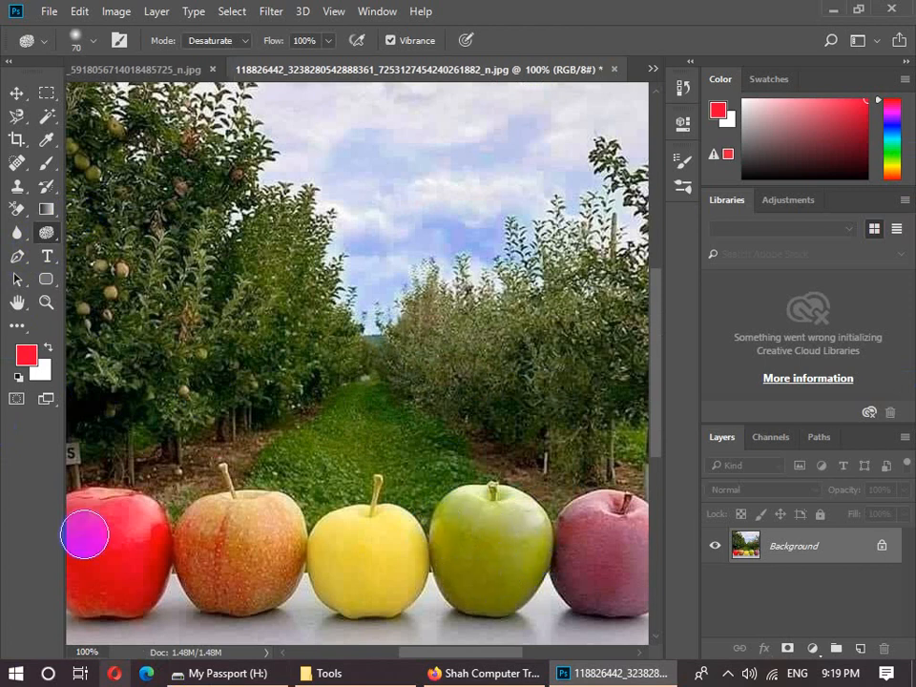
mouse_move(84, 535)
left_mouse_down()
mouse_move(102, 565)
mouse_move(105, 521)
mouse_move(167, 510)
left_mouse_up()
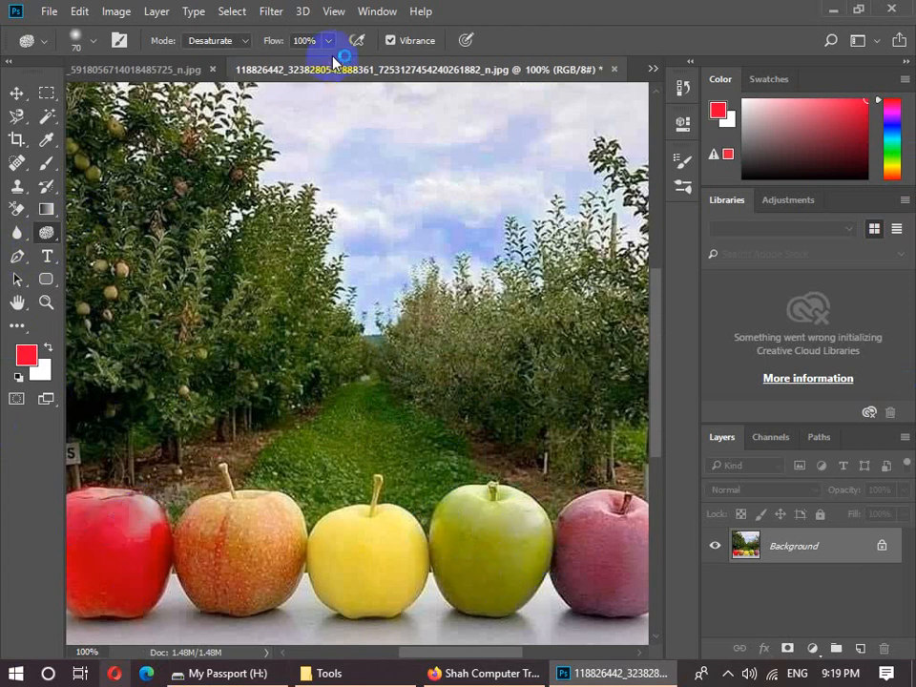
- Brighten the red apple's colour with the Sponge tool in Saturate mode, and switch the mode back to Desaturate
left_click(243, 40)
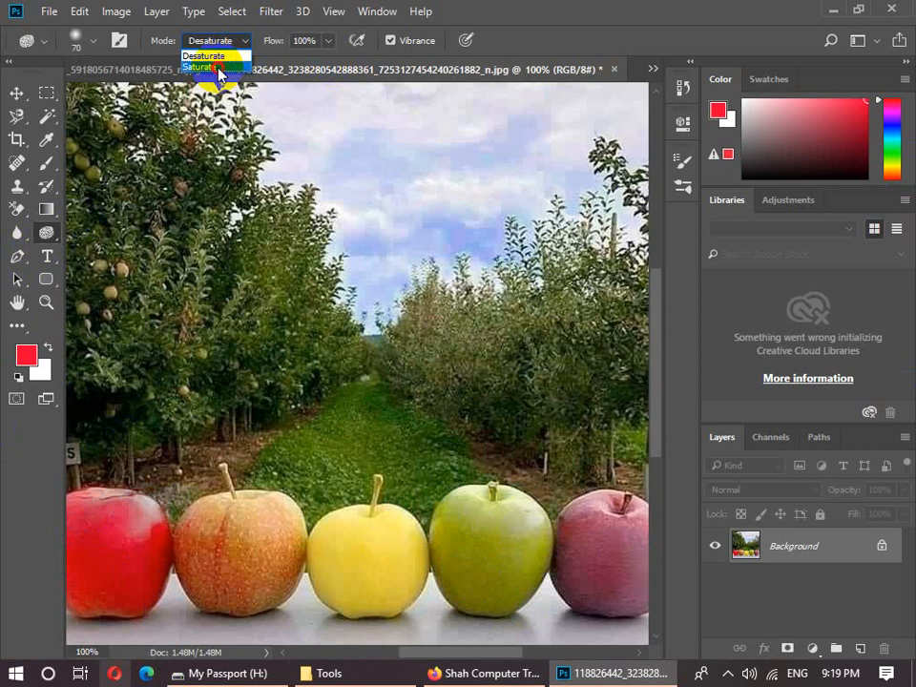
left_click(218, 67)
mouse_move(109, 520)
left_mouse_down()
mouse_move(112, 574)
mouse_move(127, 523)
mouse_move(132, 564)
mouse_move(61, 556)
left_mouse_up()
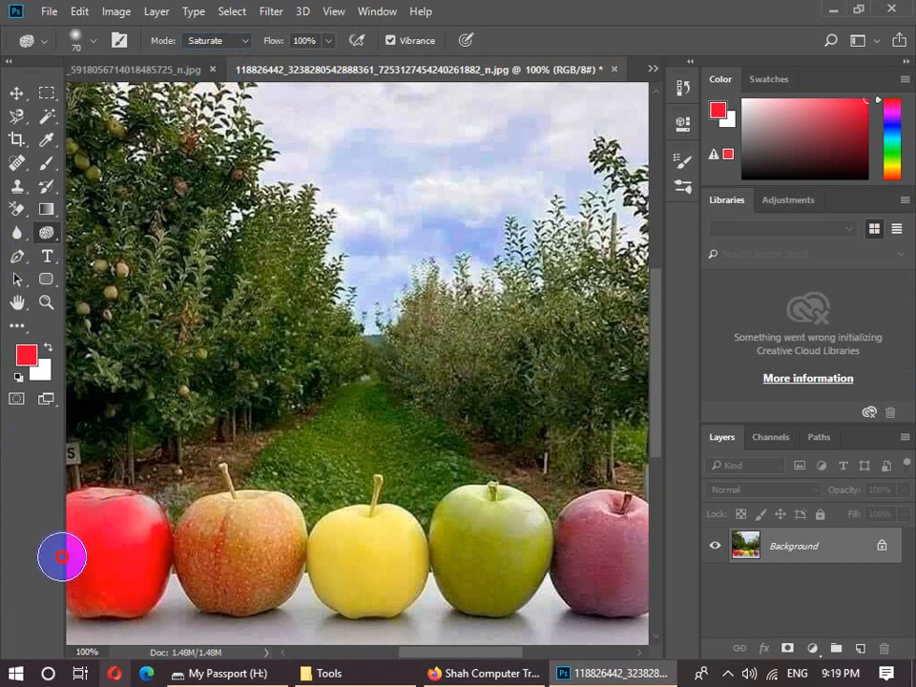
left_click(202, 51)
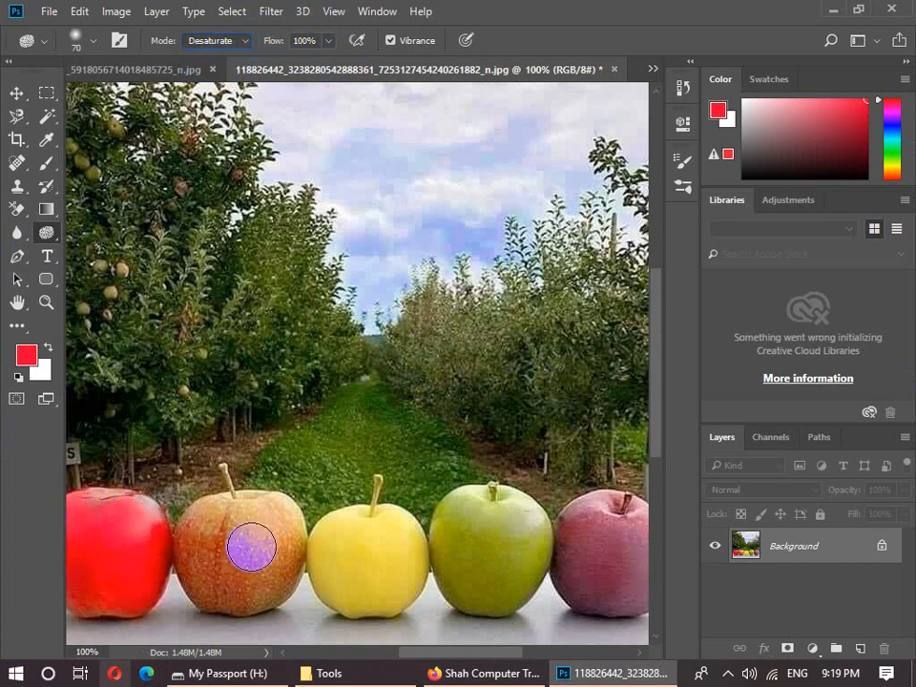
- Desaturate parts of the red, orange, green and purple apples with the size 70 sponge brush at 100% flow
mouse_move(263, 563)
left_mouse_down()
mouse_move(240, 532)
mouse_move(212, 574)
mouse_move(191, 585)
mouse_move(200, 566)
mouse_move(244, 573)
mouse_move(273, 533)
mouse_move(288, 541)
mouse_move(332, 529)
mouse_move(310, 587)
mouse_move(360, 589)
mouse_move(356, 539)
mouse_move(624, 527)
mouse_move(499, 526)
left_mouse_up()
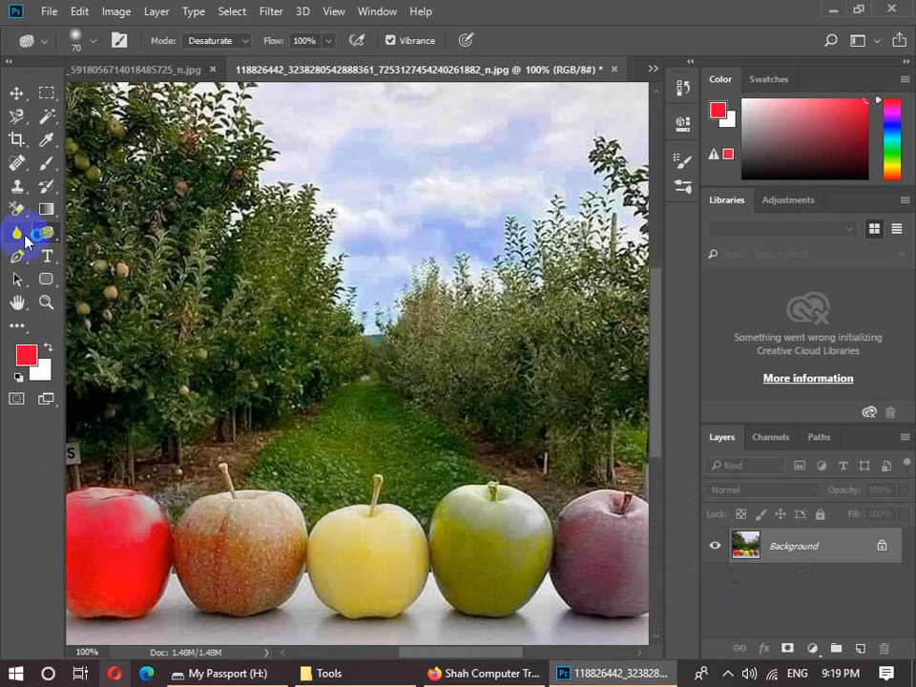
- Smudge a treetop in the left orchard row with a size 50 brush at 21% strength, and revert the photo to its saved state
right_click(53, 237)
right_click(18, 233)
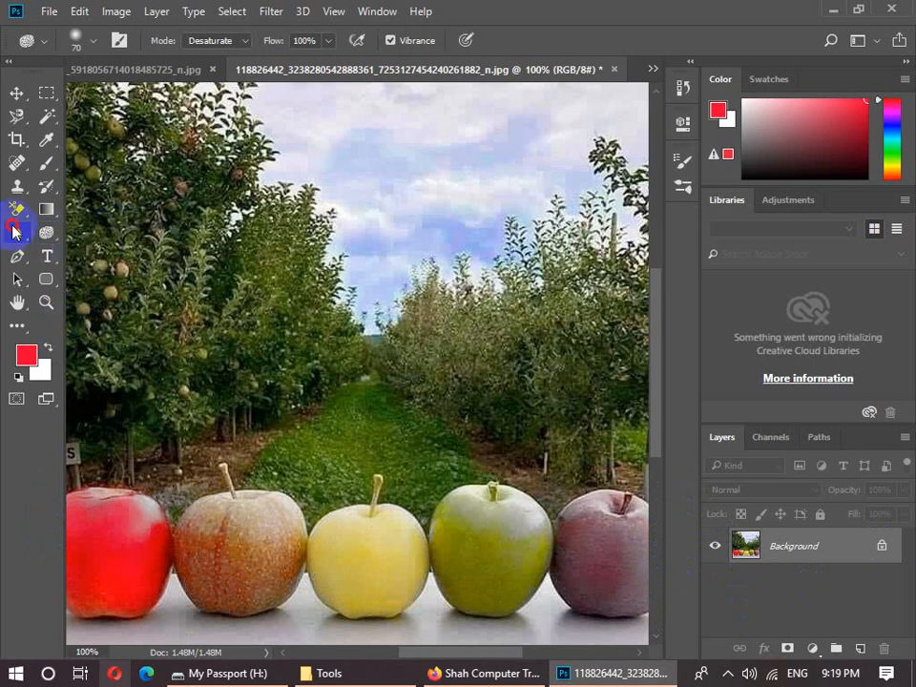
left_click(95, 267)
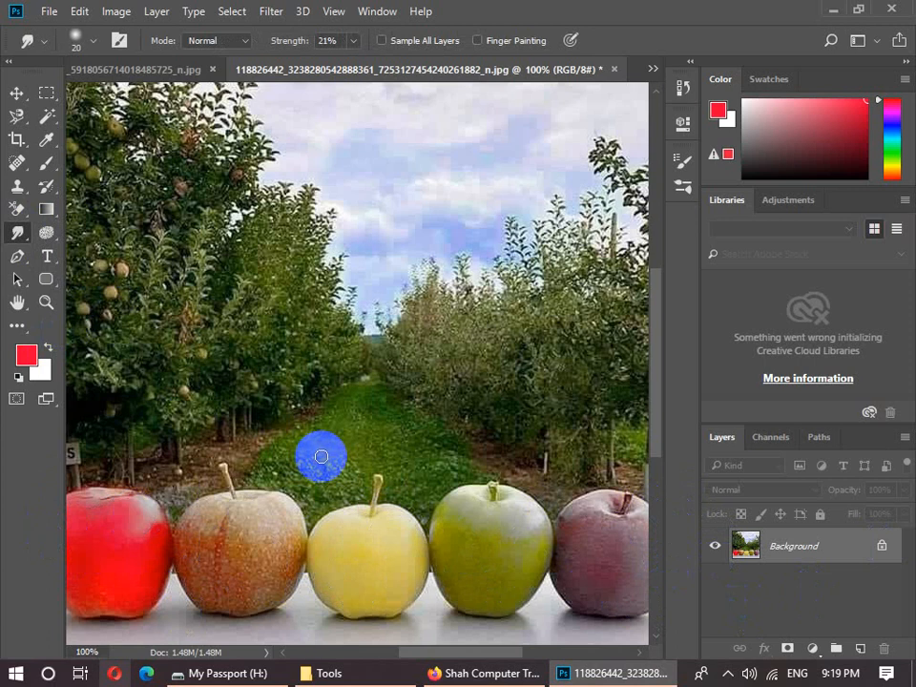
key("bracketright")
key("bracketright")
key("bracketright")
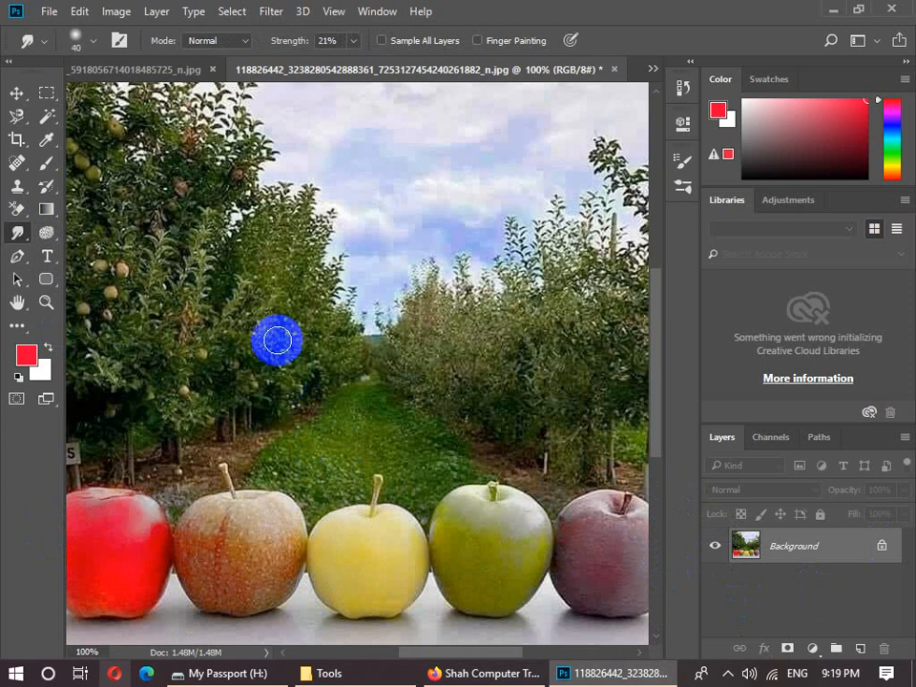
left_click_drag(307, 225, 297, 195)
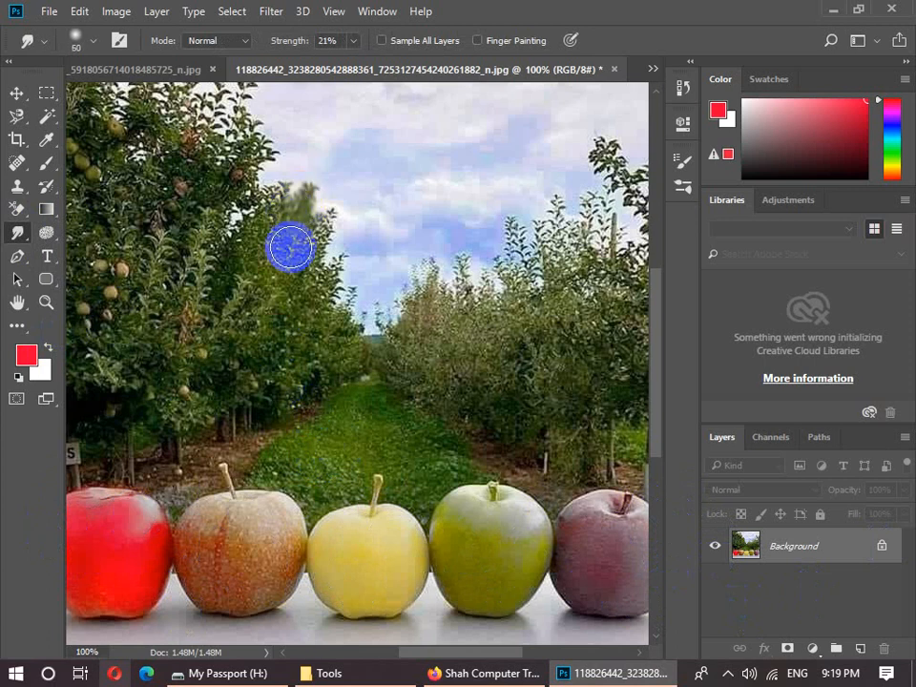
key("F12")
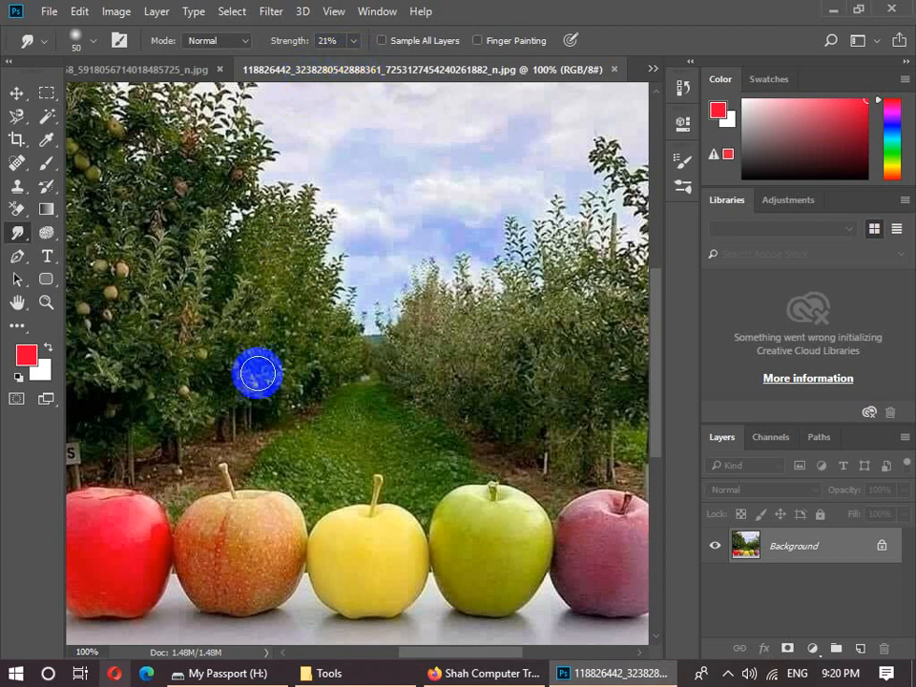
- Smudge the treetop edges of both orchard rows into the sky at 21% strength, reducing the brush from size 50 to 25
mouse_move(263, 150)
left_mouse_down()
mouse_move(238, 119)
mouse_move(243, 151)
mouse_move(261, 154)
mouse_move(244, 113)
mouse_move(247, 92)
left_mouse_up()
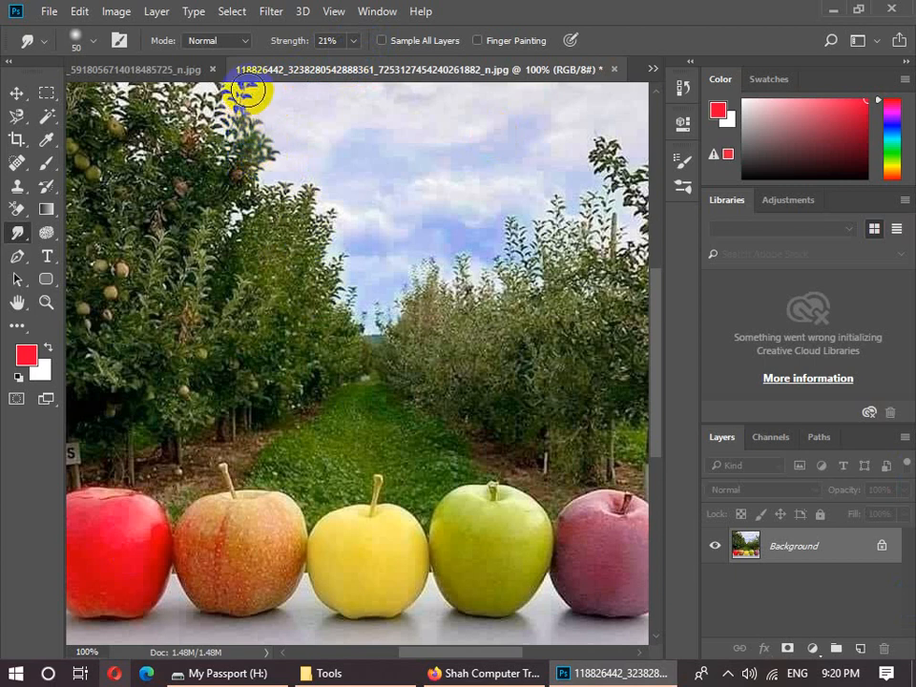
mouse_move(327, 212)
left_mouse_down()
mouse_move(306, 188)
mouse_move(315, 201)
left_mouse_up()
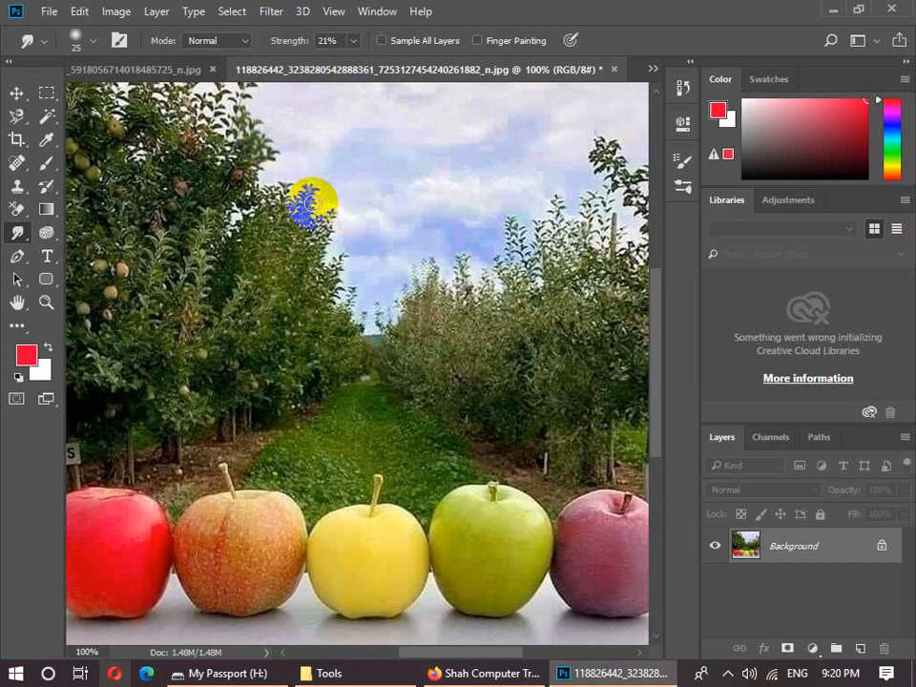
mouse_move(311, 202)
left_mouse_down()
mouse_move(308, 210)
mouse_move(340, 214)
mouse_move(331, 255)
mouse_move(350, 258)
mouse_move(348, 306)
mouse_move(431, 273)
mouse_move(448, 292)
mouse_move(459, 263)
mouse_move(486, 299)
left_mouse_up()
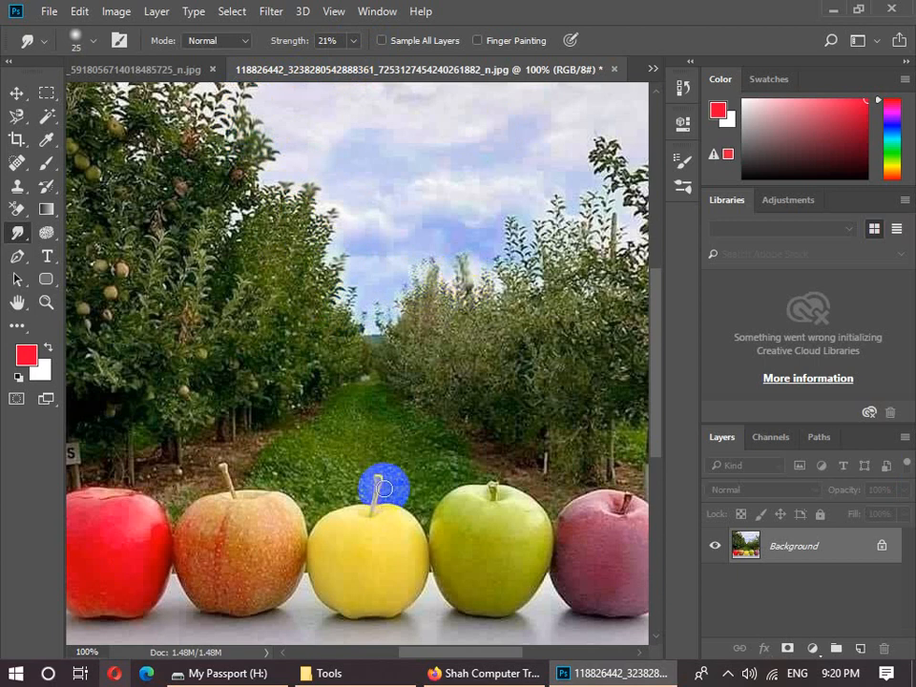
- Smudge the stems of the yellow and orange apples and the orange apple's skin with the size 25 brush
mouse_move(381, 487)
left_mouse_down()
mouse_move(374, 462)
mouse_move(381, 483)
mouse_move(380, 465)
mouse_move(375, 482)
mouse_move(374, 472)
mouse_move(298, 505)
mouse_move(237, 484)
mouse_move(221, 463)
left_mouse_up()
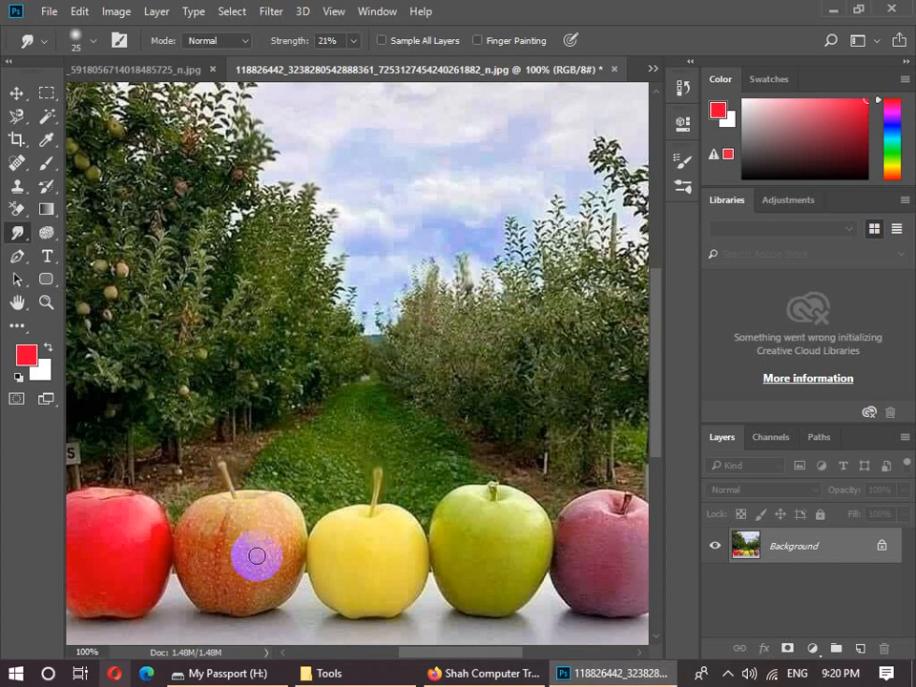
mouse_move(295, 509)
left_mouse_down()
mouse_move(278, 512)
mouse_move(298, 529)
mouse_move(292, 555)
mouse_move(258, 527)
left_mouse_up()
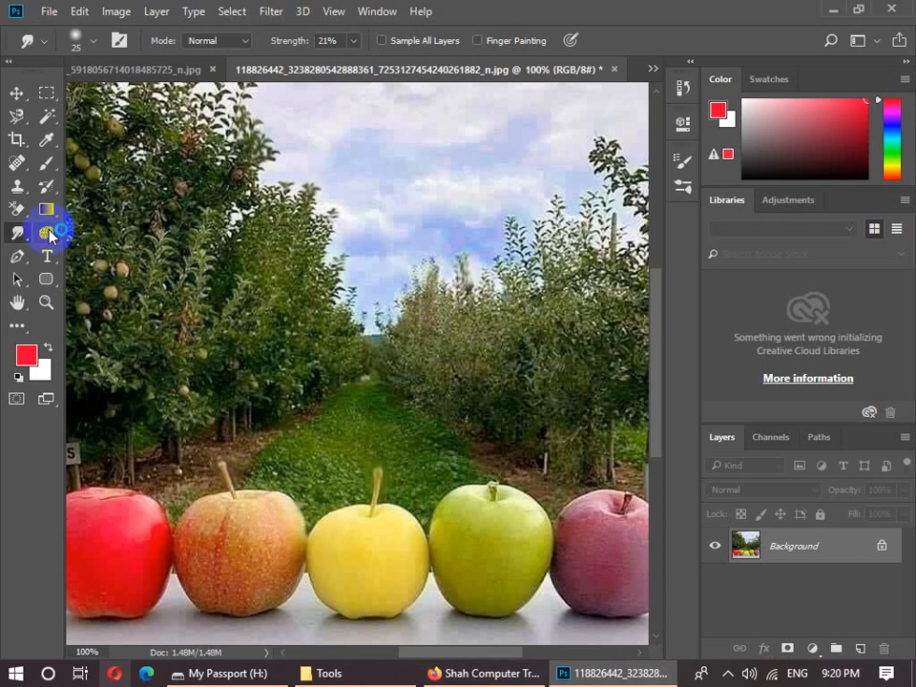